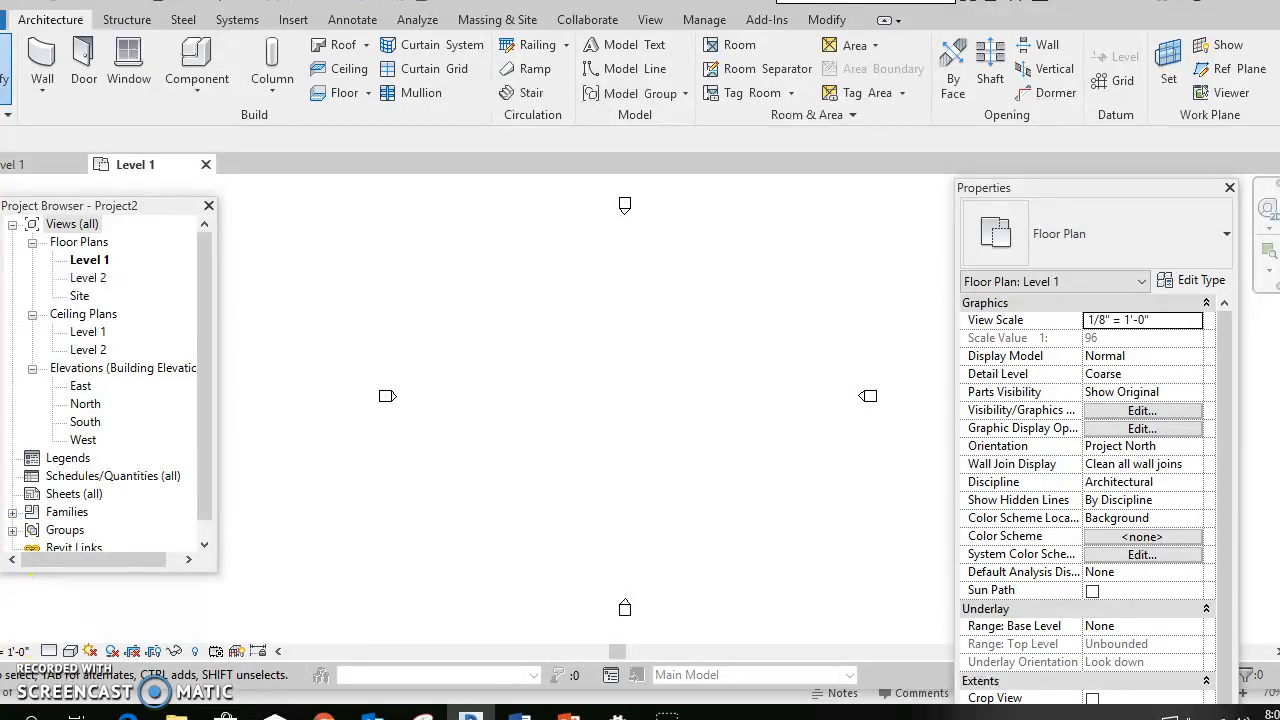
Draw a rectangle of thin detail lines about 96' by 52' between the elevation markers in the Level 1 plan
left_click(348, 22)
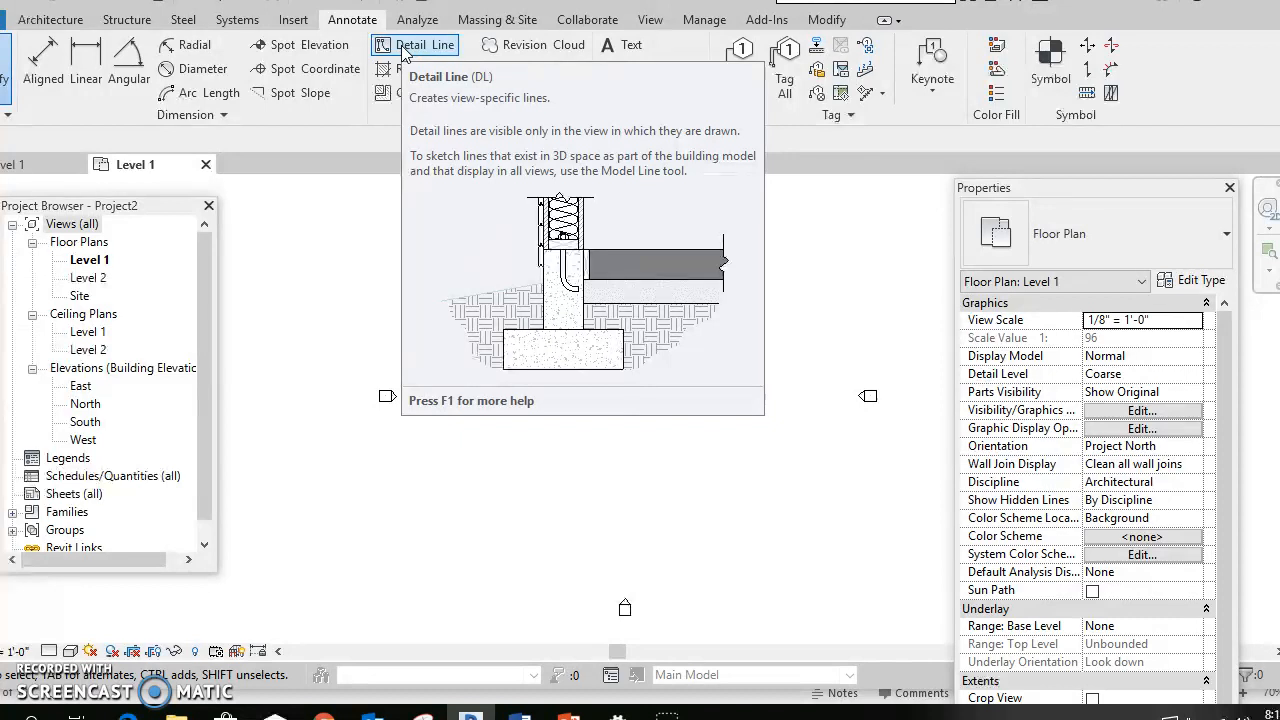
left_click(403, 46)
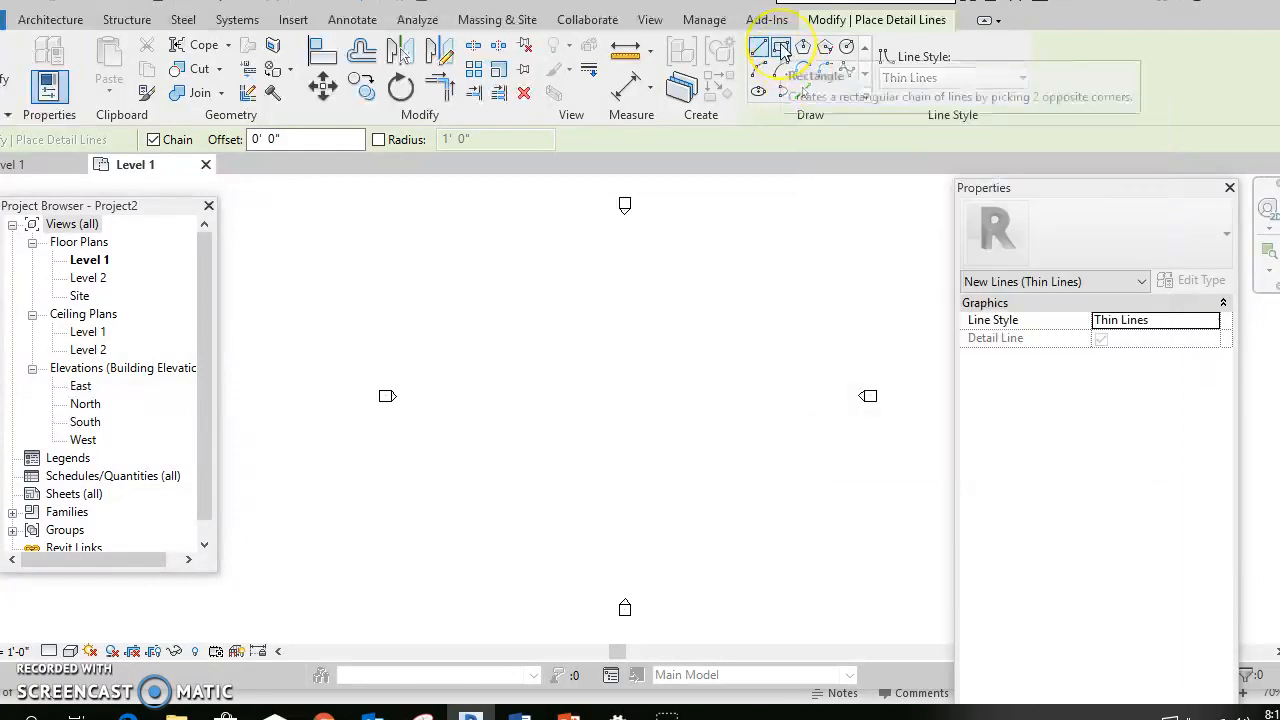
left_click(780, 48)
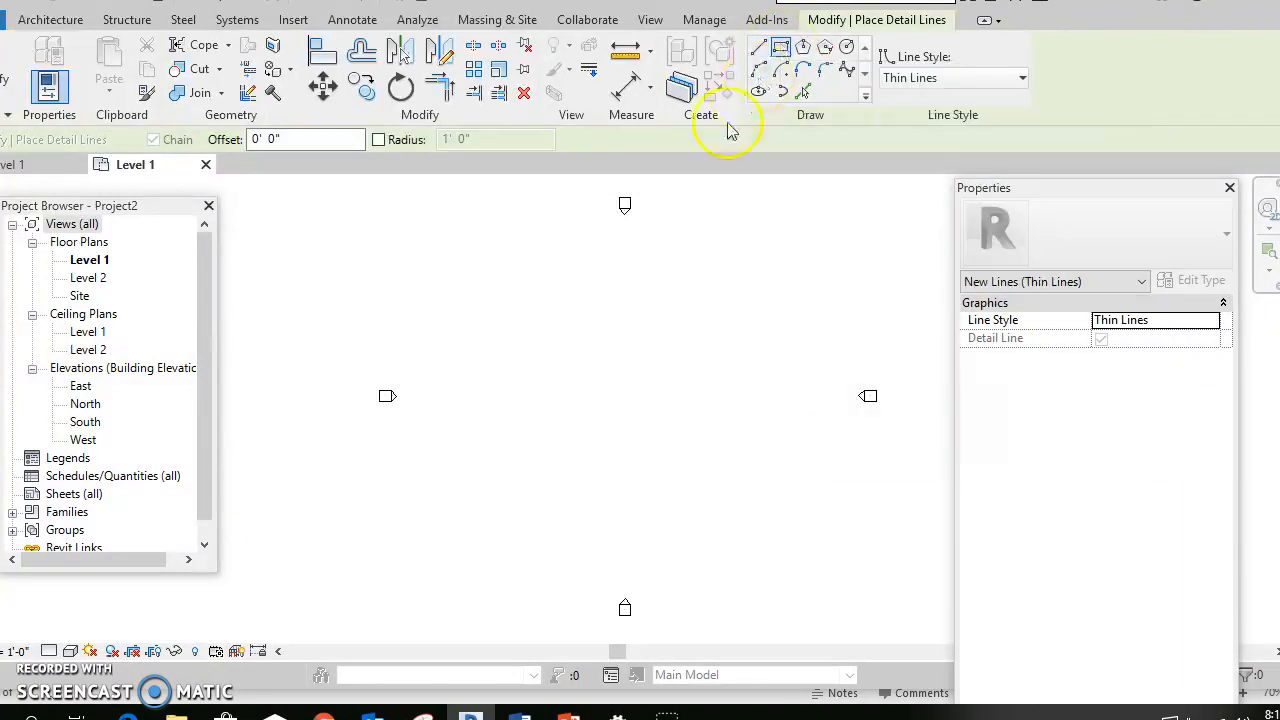
left_click(511, 323)
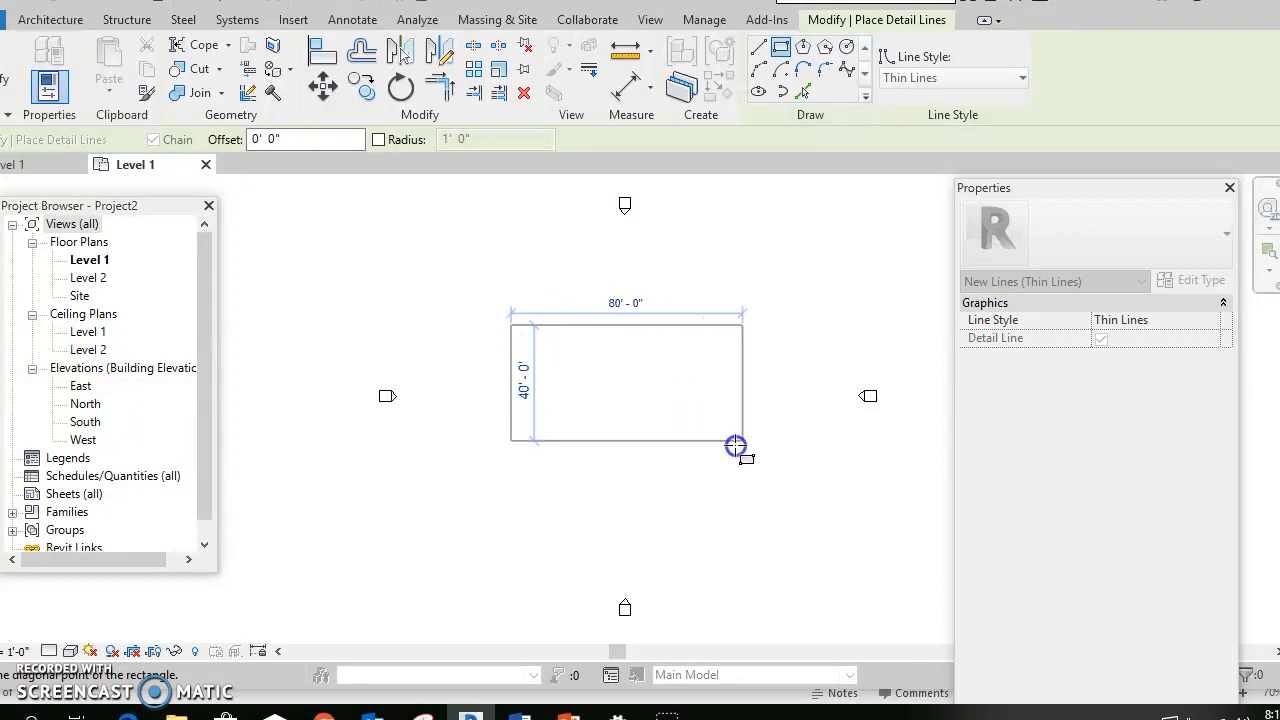
left_click(790, 482)
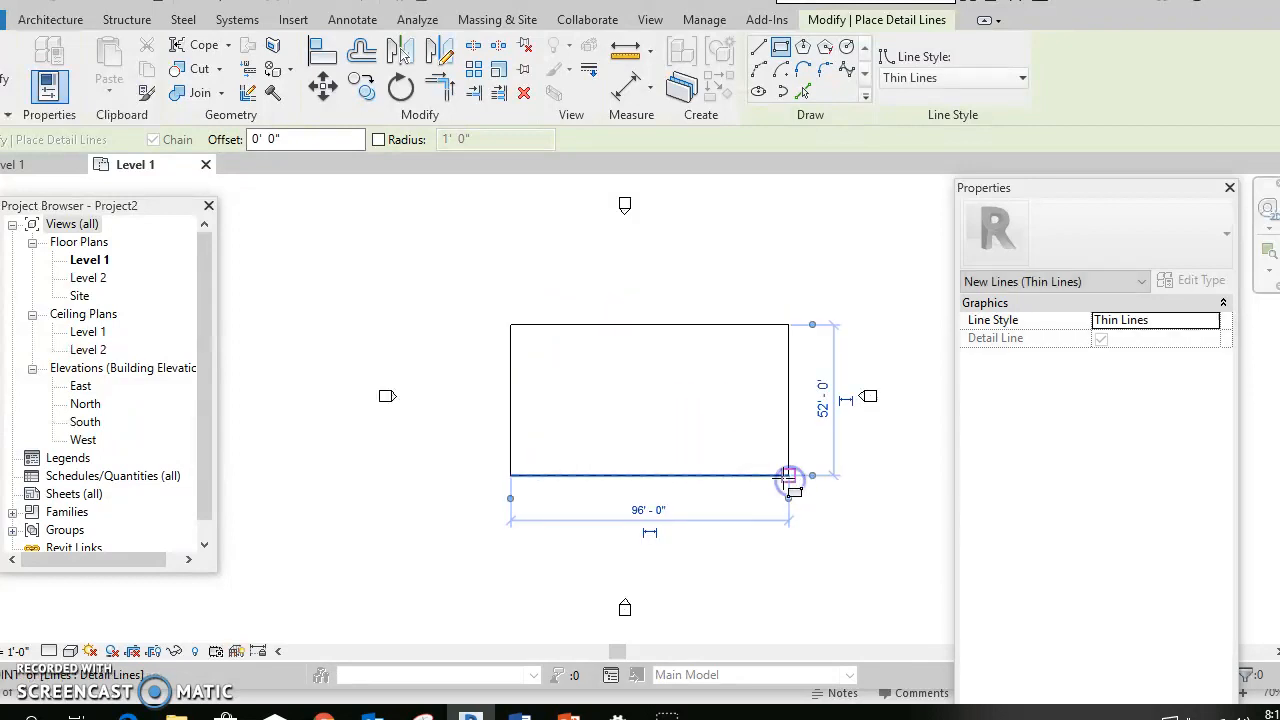
Set the rectangle's width to 24' and its height to 12', and leave the detail line command
left_click(659, 505)
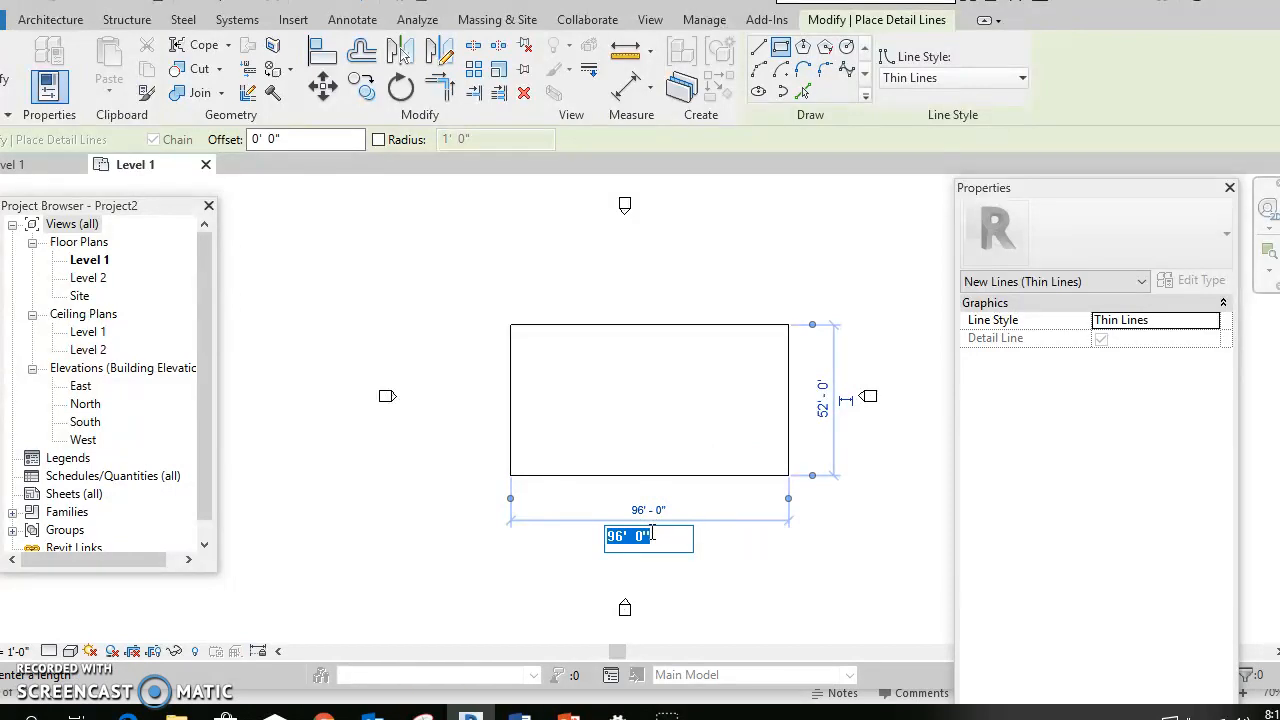
type("24")
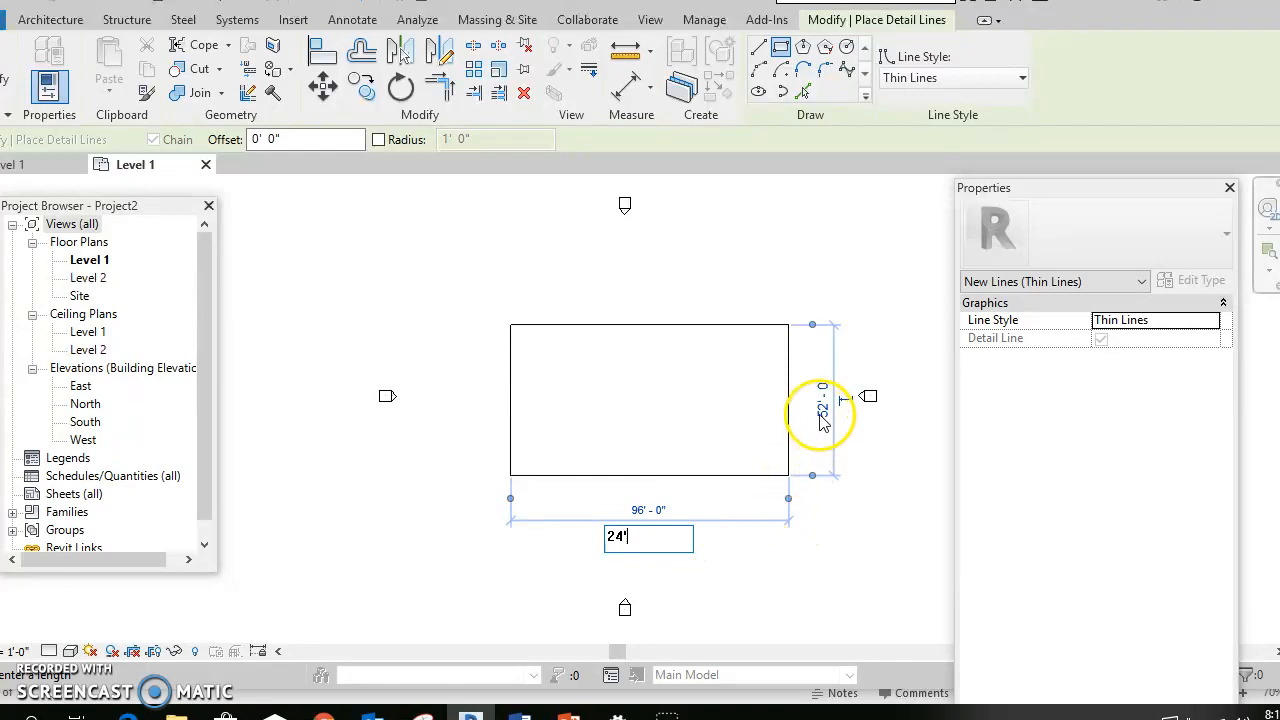
key("Return")
left_click(615, 400)
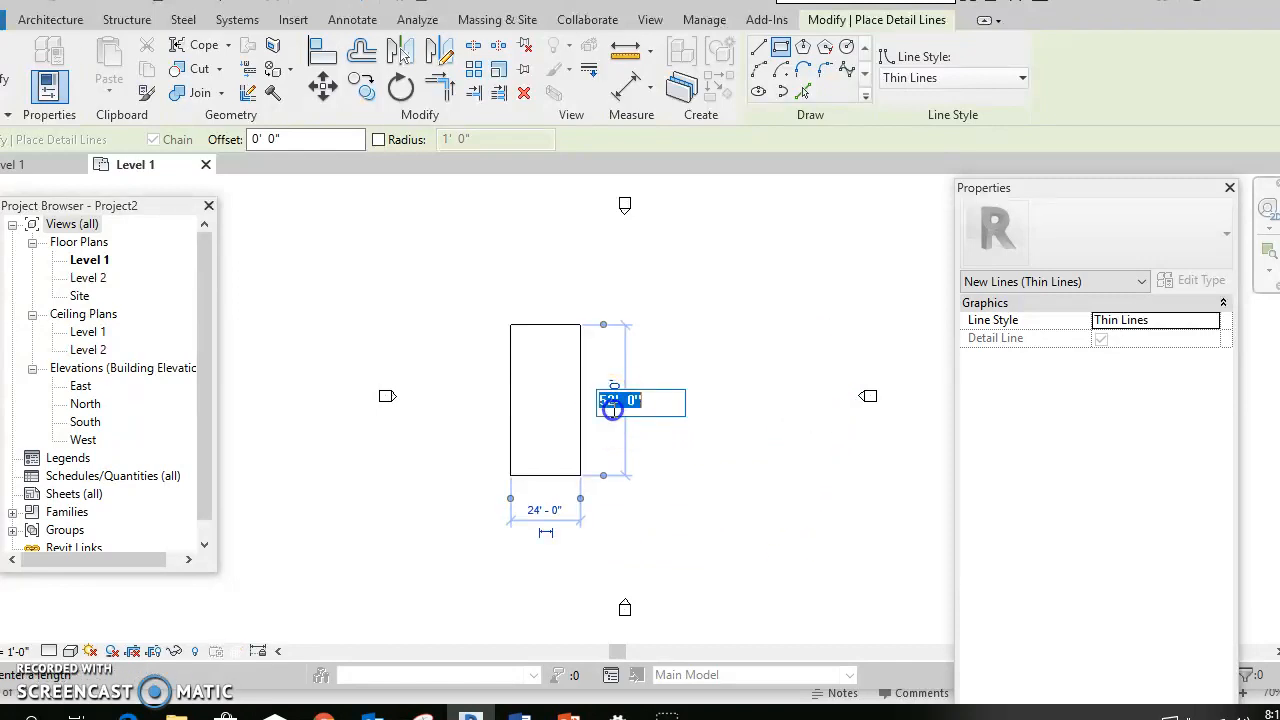
type("12")
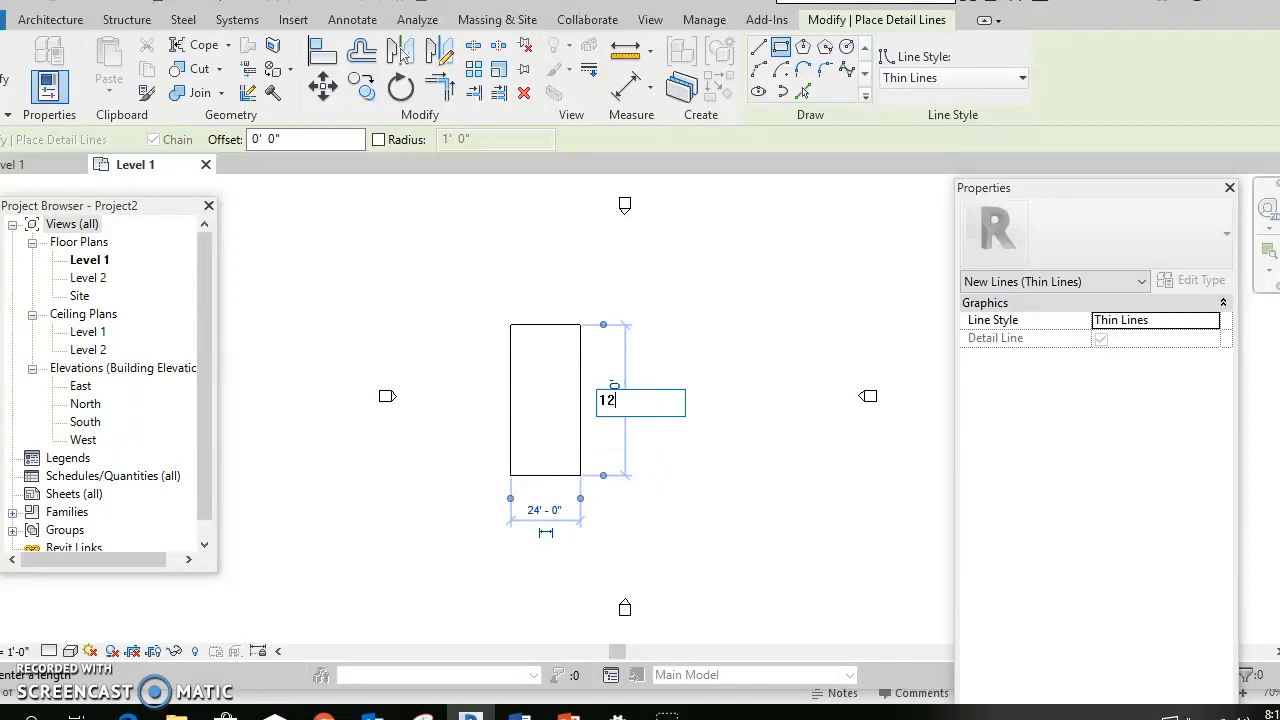
type("'")
key("Return")
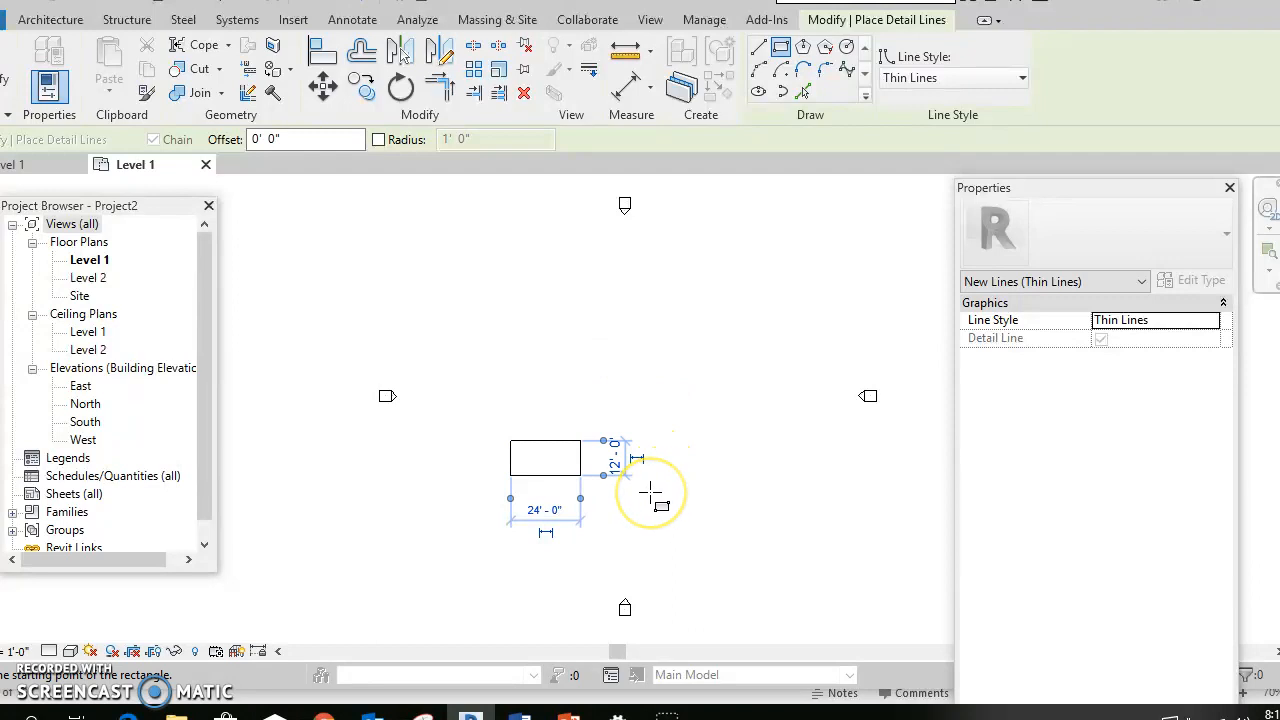
key("Escape")
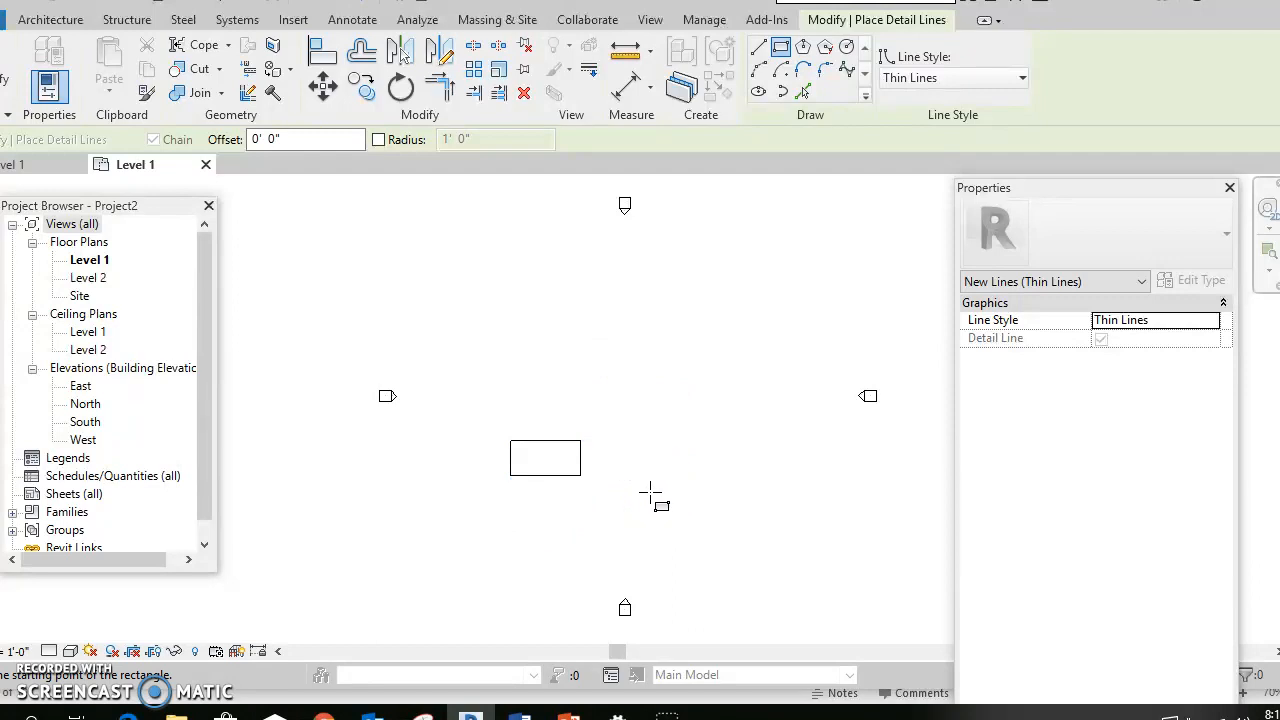
key("Escape")
Move the whole rectangle by its upper-left corner to the middle of the four elevation markers and deselect it
left_click_drag(491, 421, 597, 508)
left_click(604, 503)
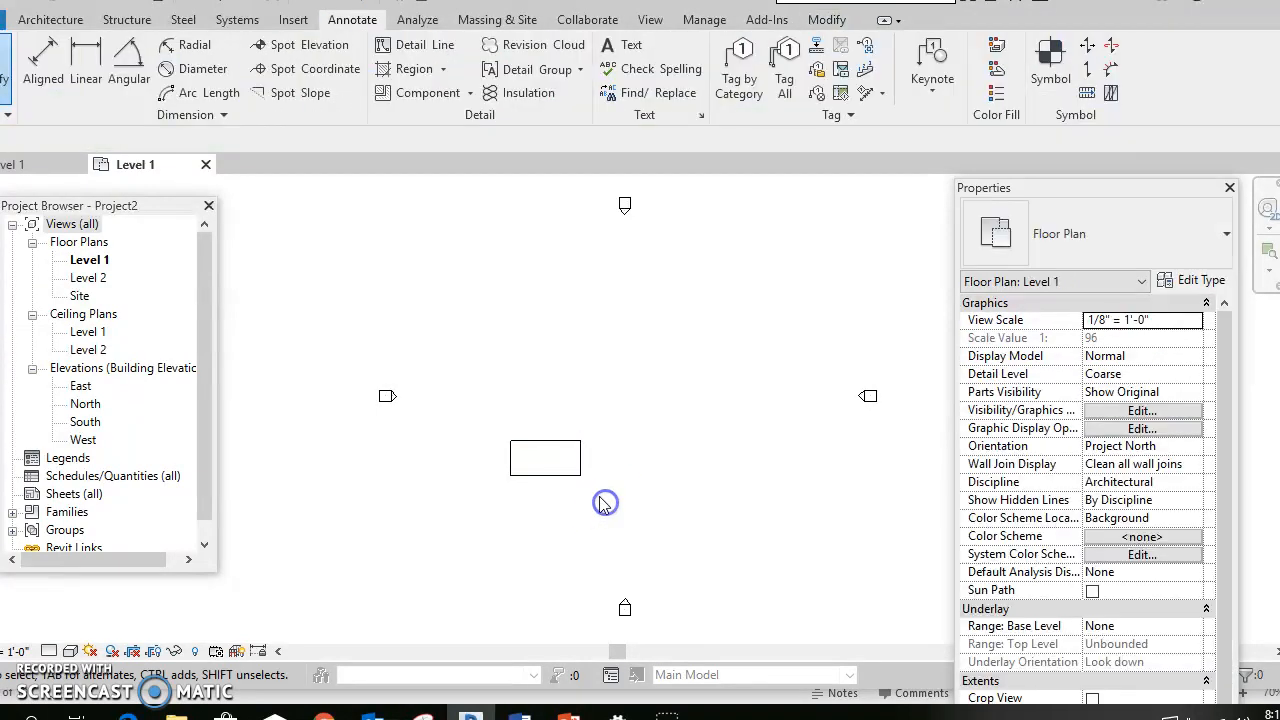
left_click_drag(470, 404, 600, 500)
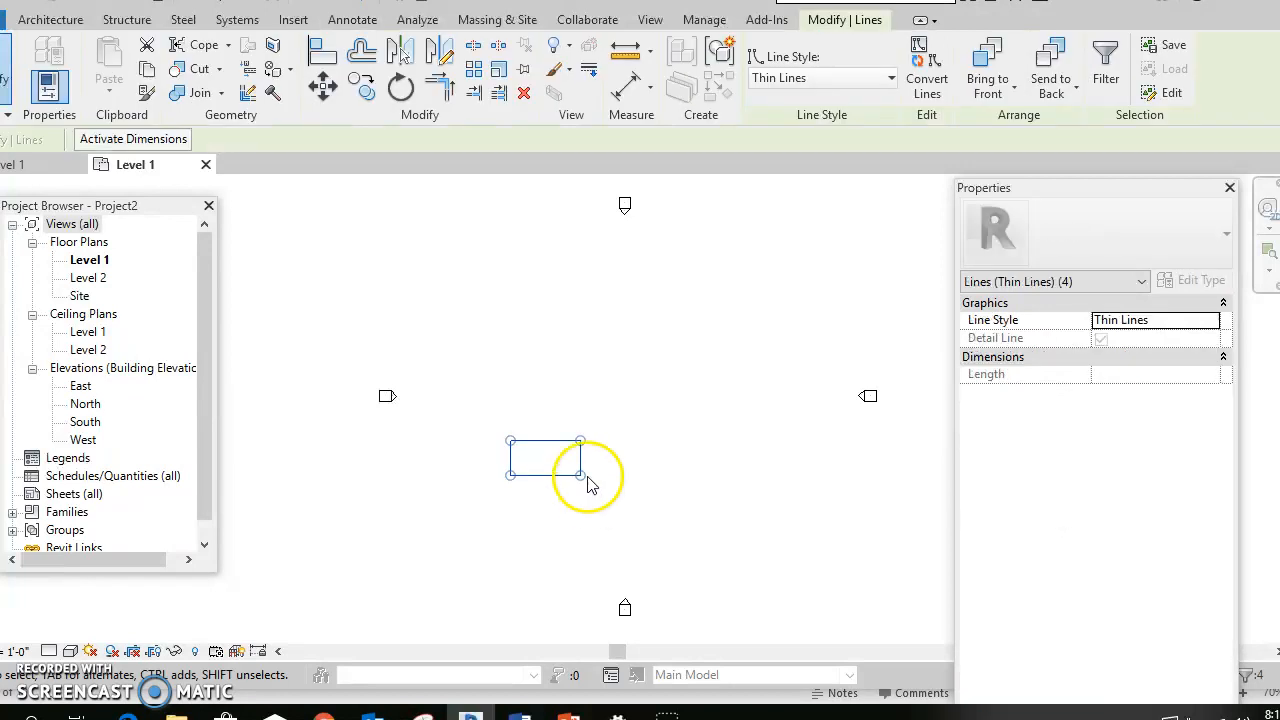
left_click(323, 88)
left_click(510, 442)
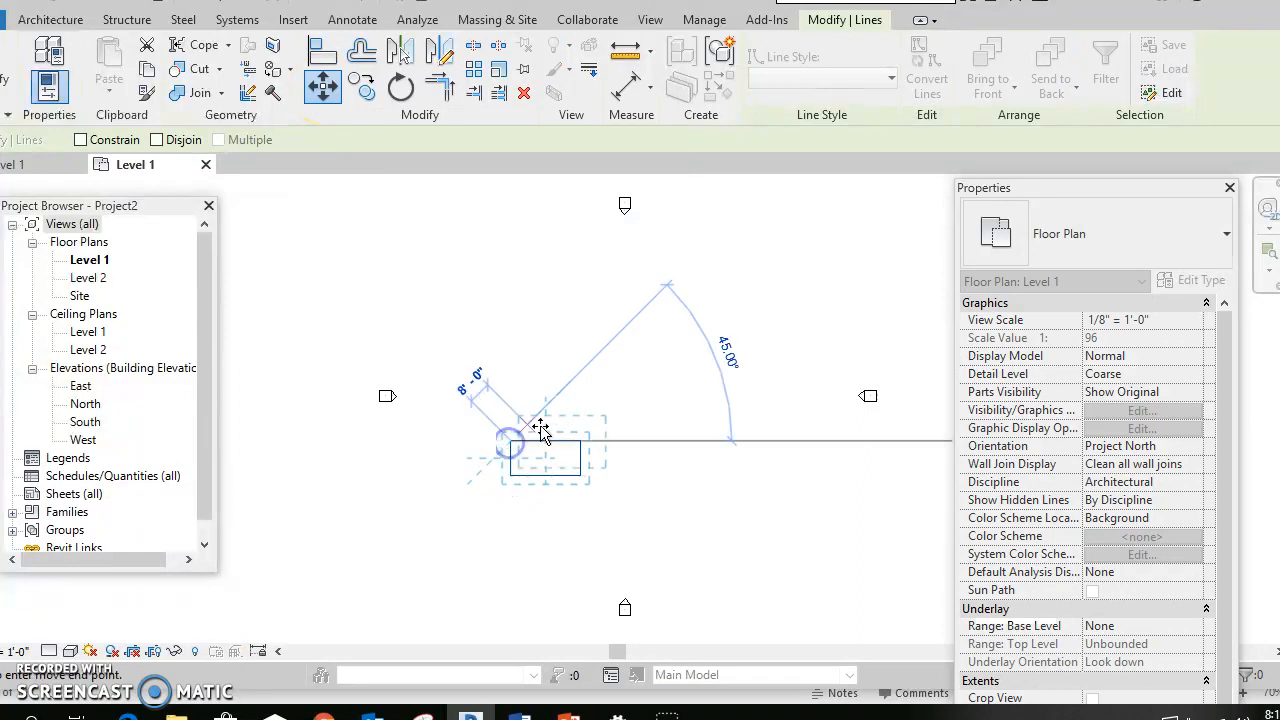
left_click(591, 395)
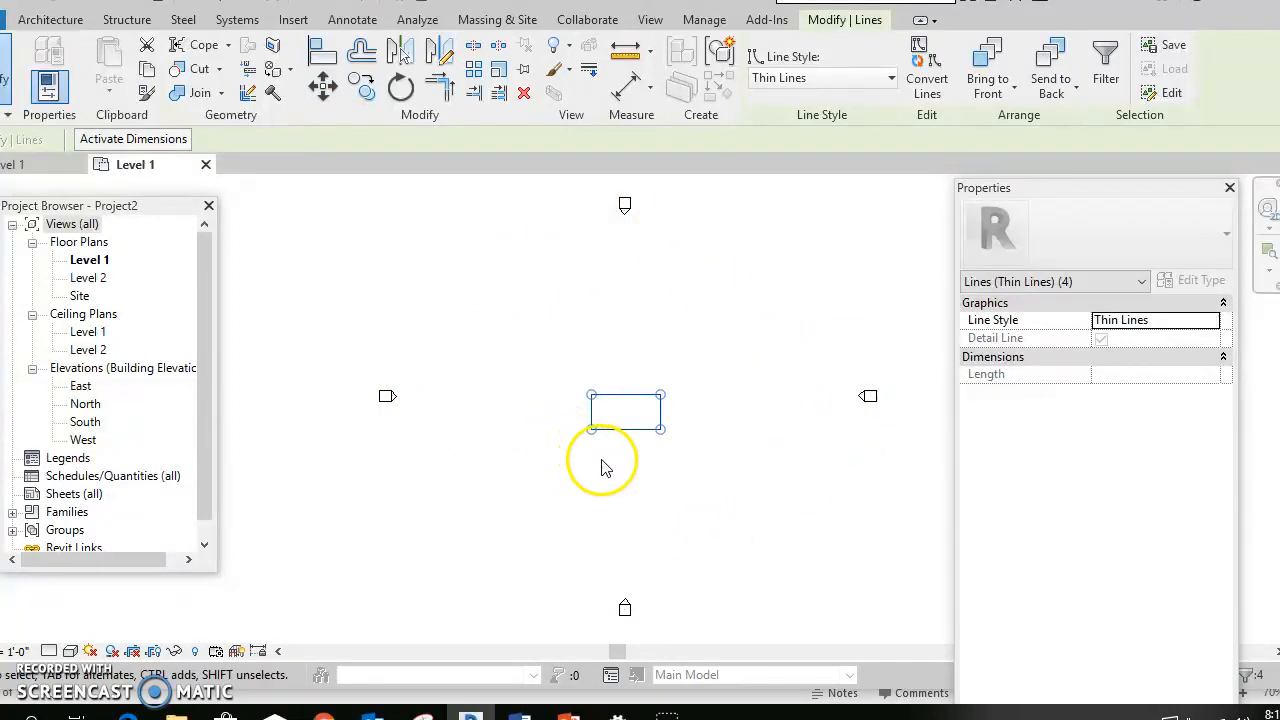
scroll(610, 468, "up", 4)
middle_click_drag(606, 463, 532, 539)
scroll(537, 511, "up", 3)
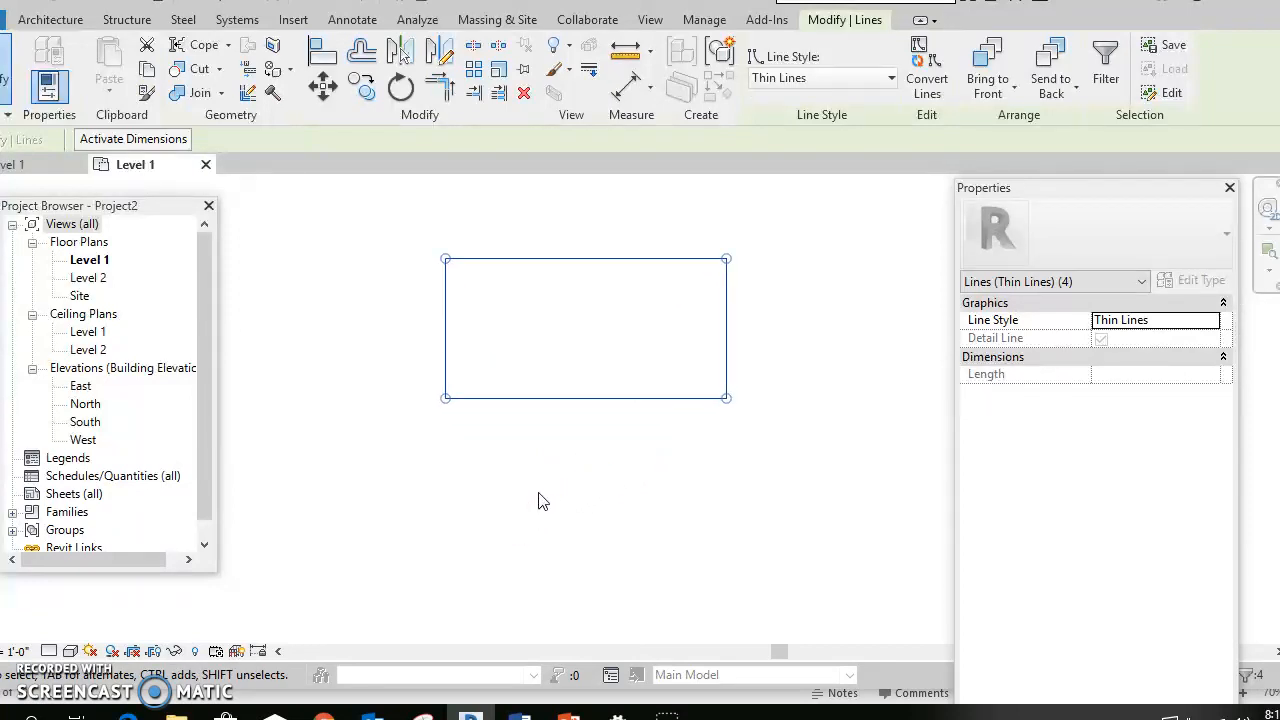
left_click_drag(534, 483, 498, 521)
scroll(492, 442, "up", 1)
middle_click_drag(491, 441, 471, 513)
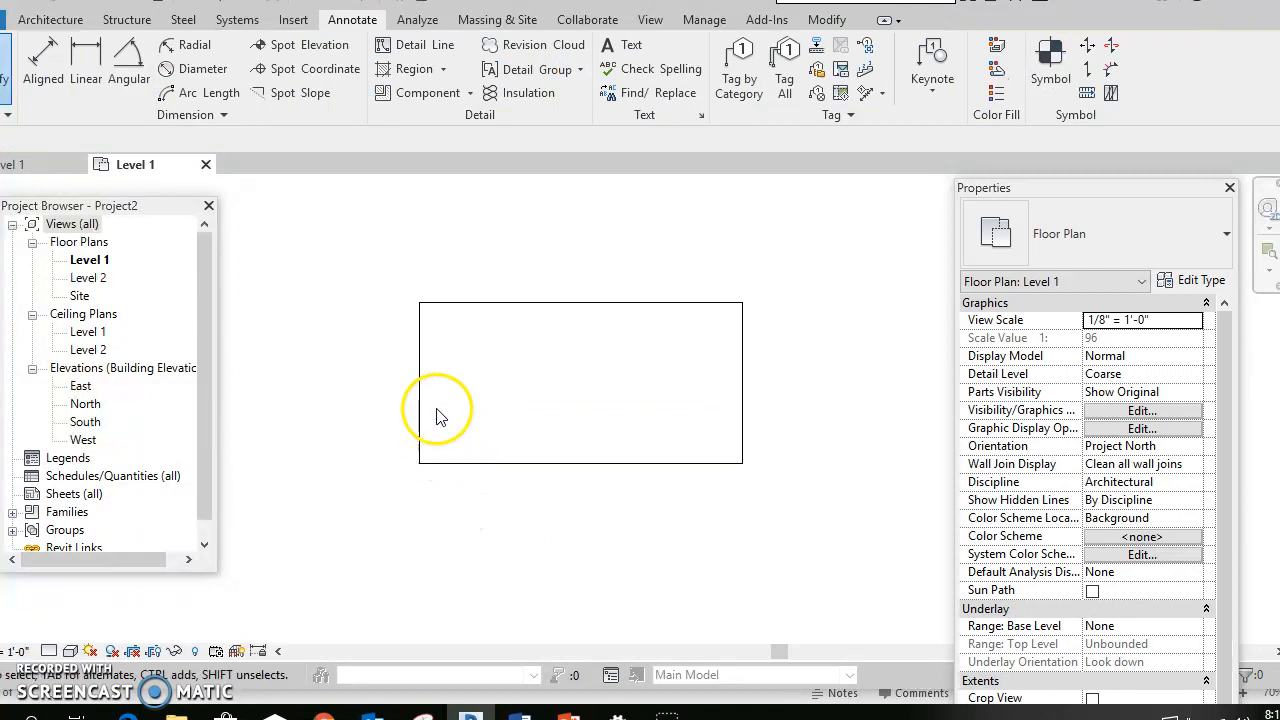
Try offsetting a copy of the rectangle's upper line 1' 0" outward, and undo that offset
left_click(449, 304)
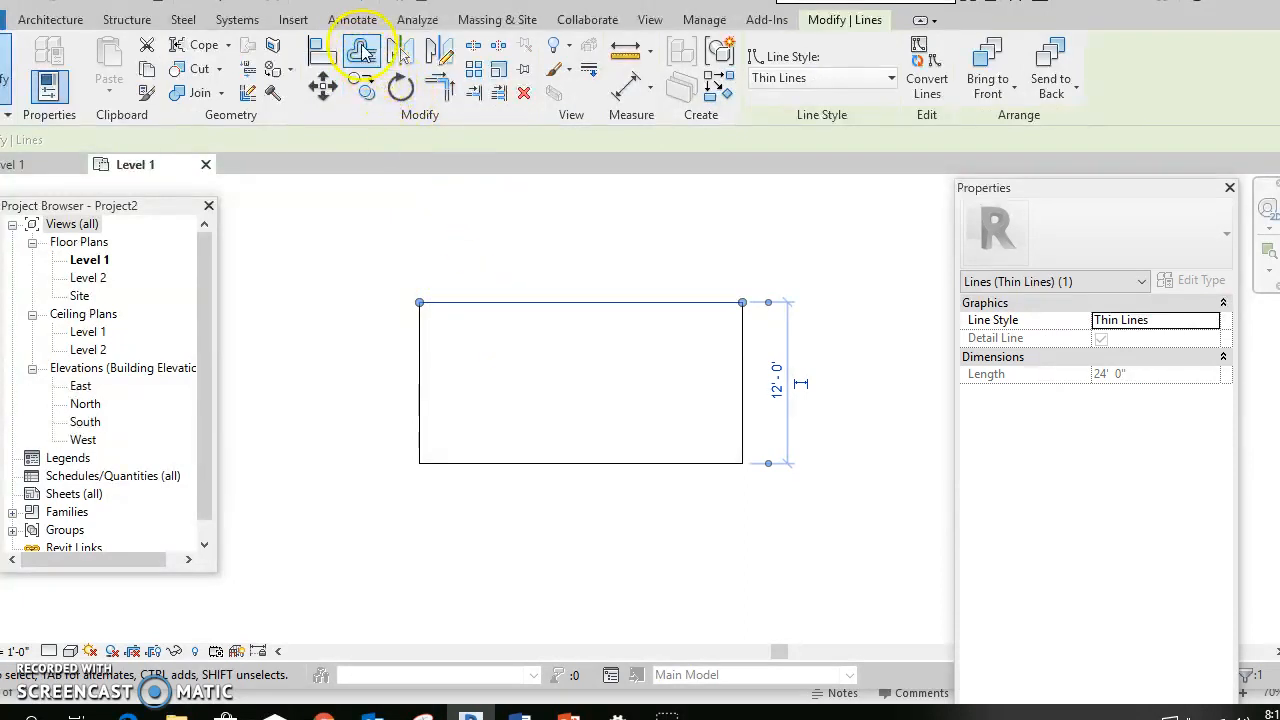
left_click(362, 50)
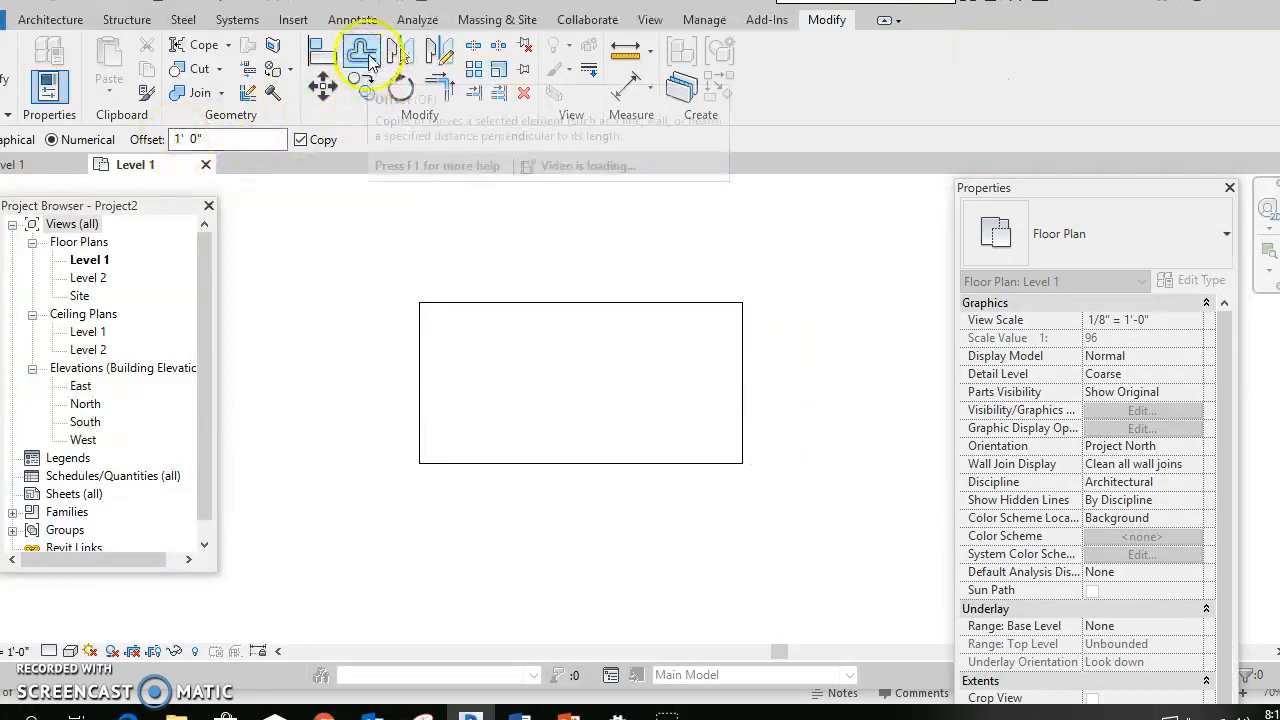
left_click(431, 290)
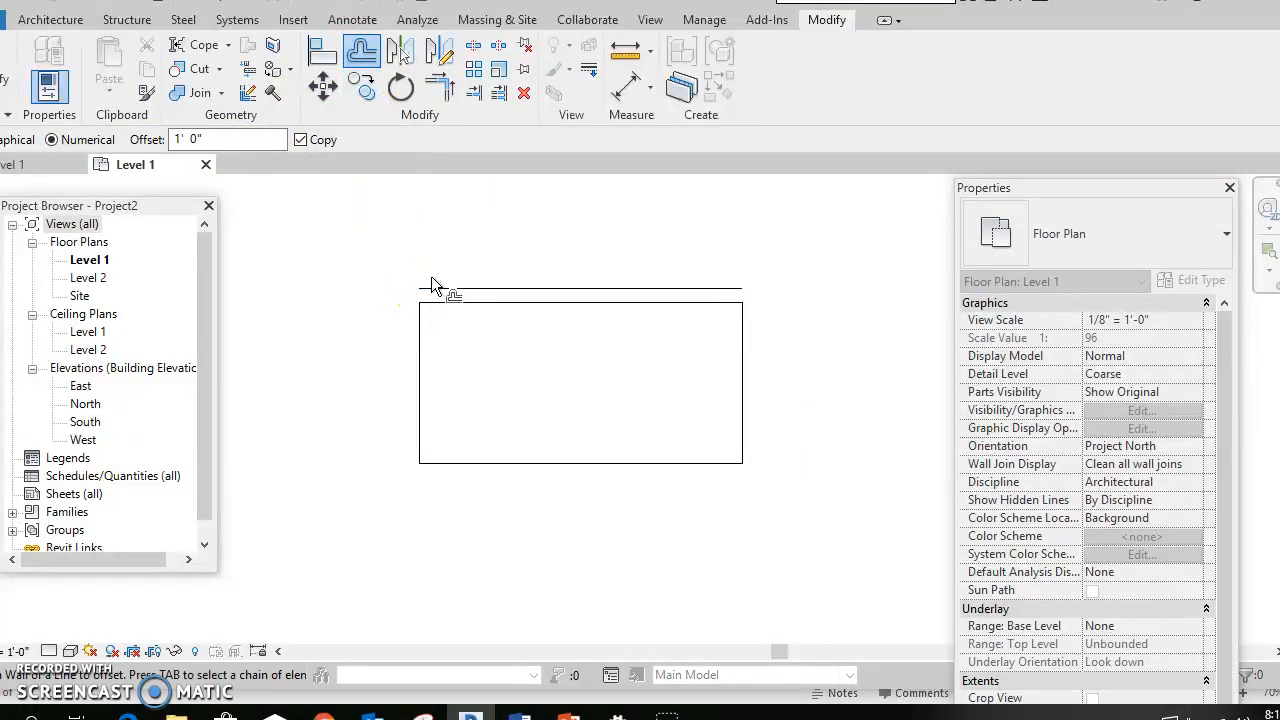
key("Escape")
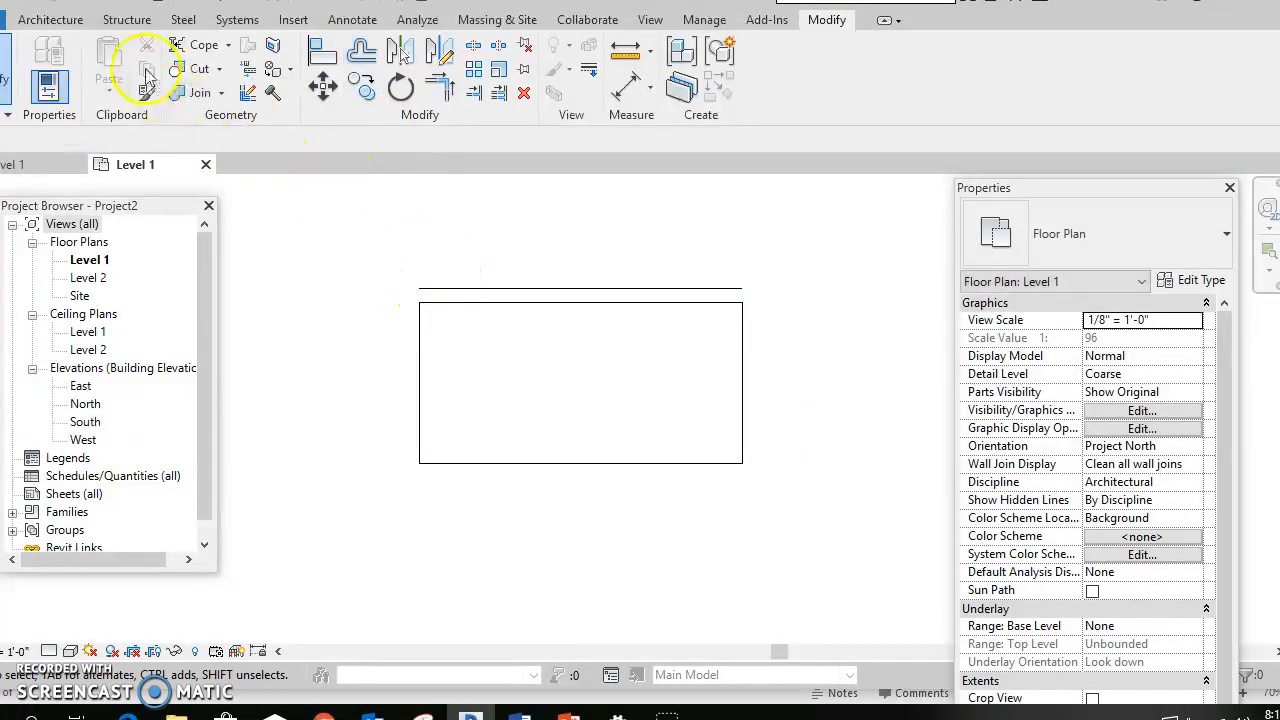
key("ctrl+z")
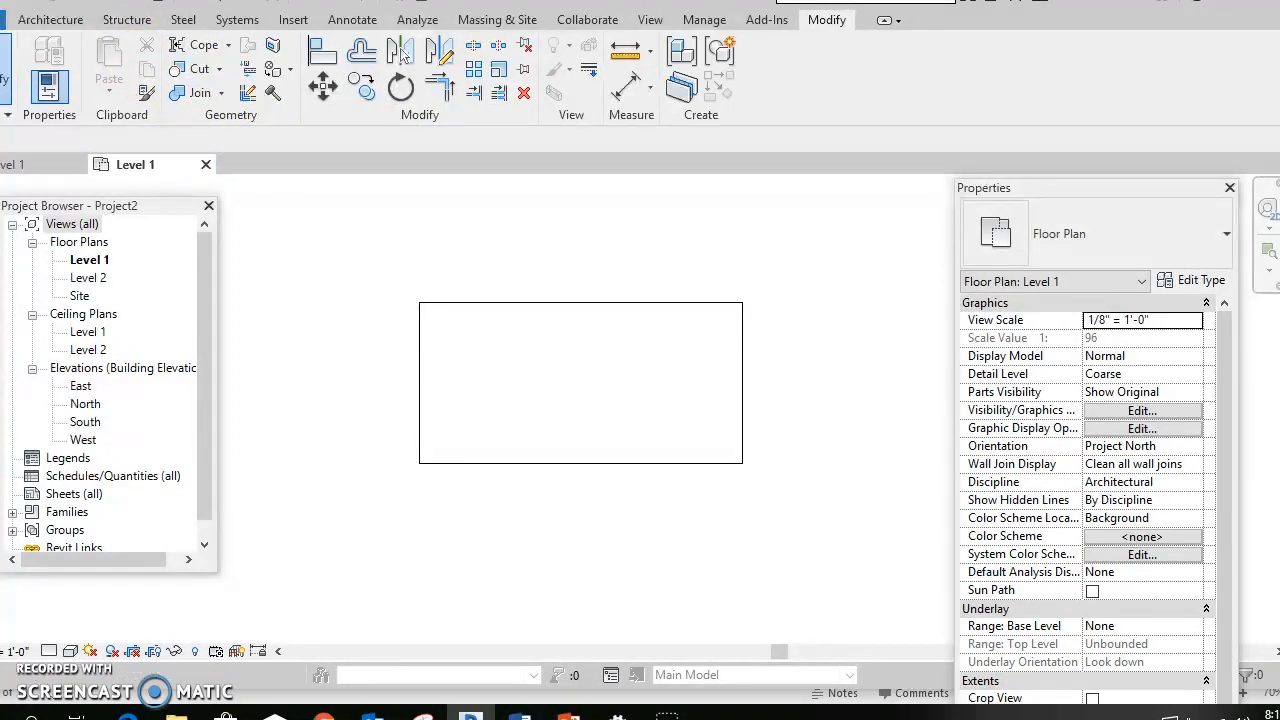
Offset copies of all four rectangle lines outward by 0' 8" to form a double-line outline
left_click(473, 44)
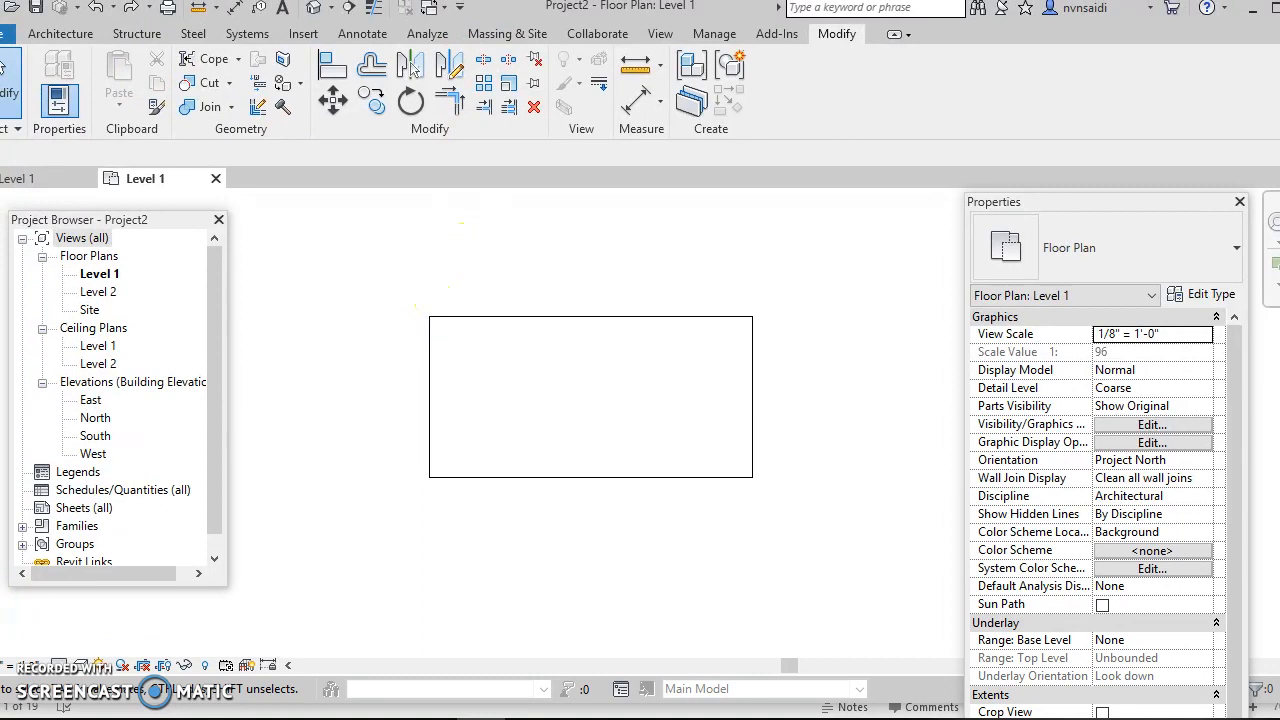
left_click(534, 316)
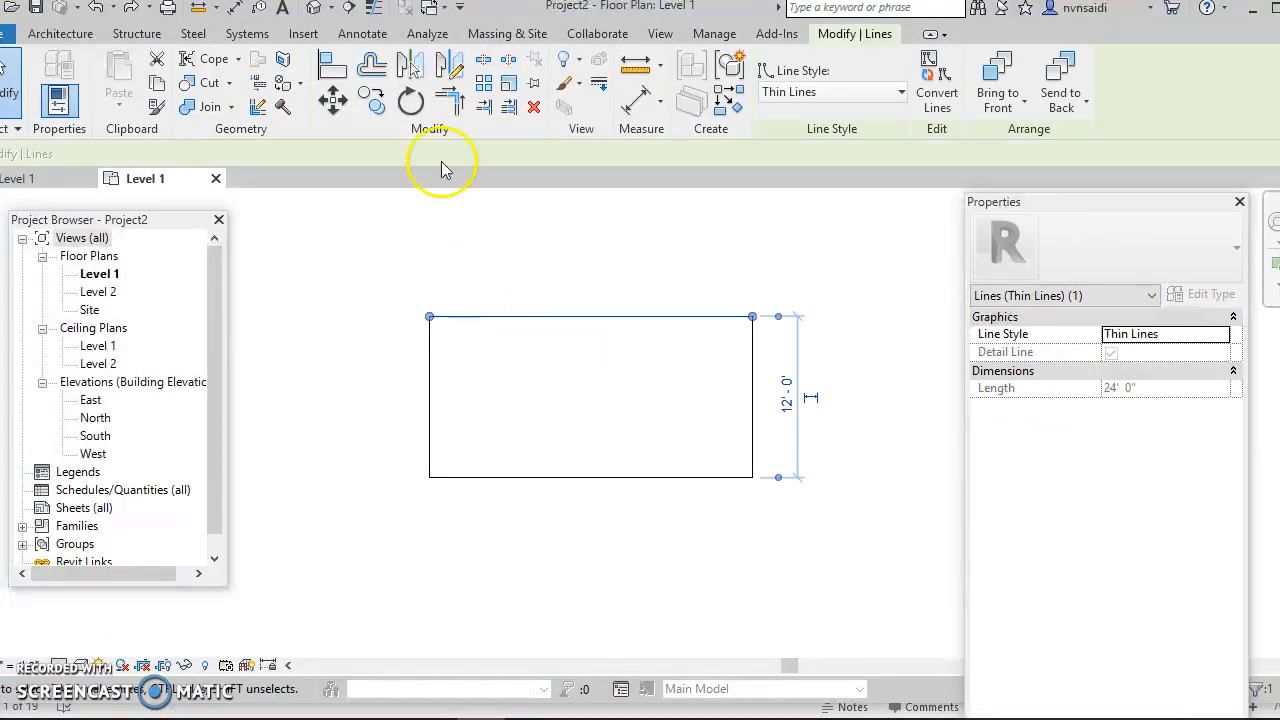
left_click(371, 66)
left_click_drag(204, 152, 167, 148)
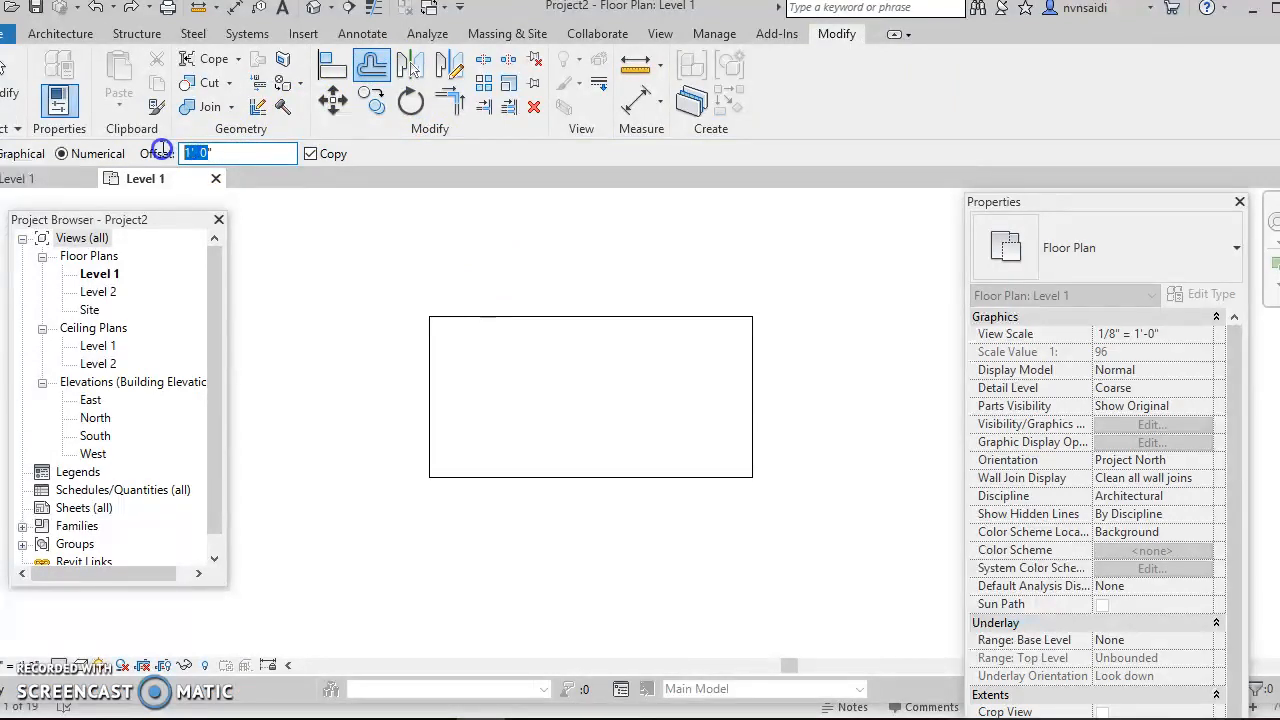
type("0 8")
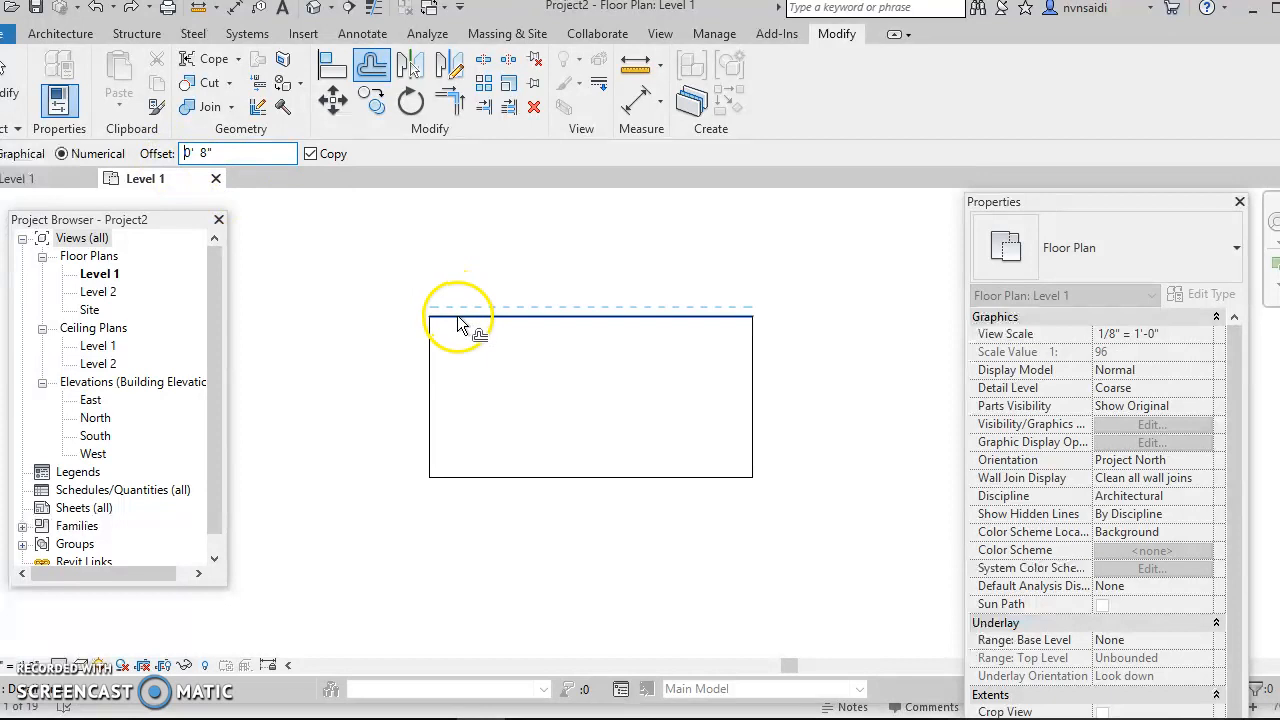
left_click(457, 310)
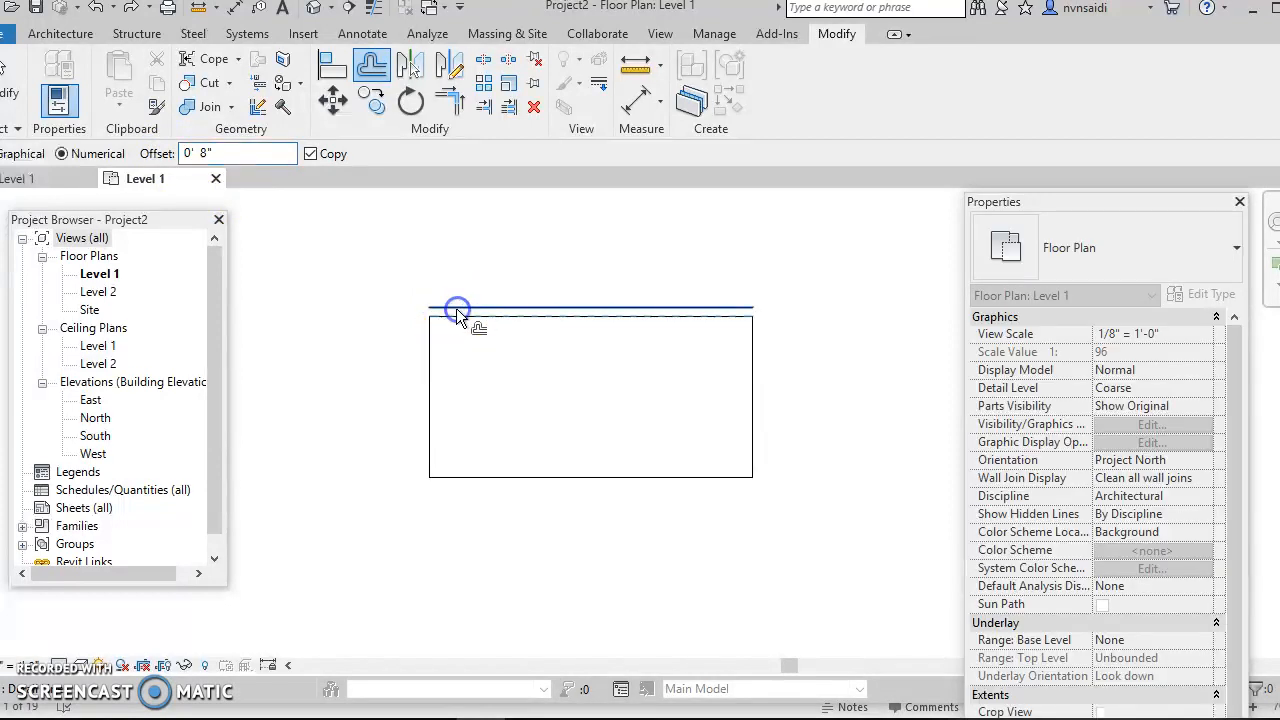
left_click(428, 326)
left_click(760, 352)
left_click(718, 474)
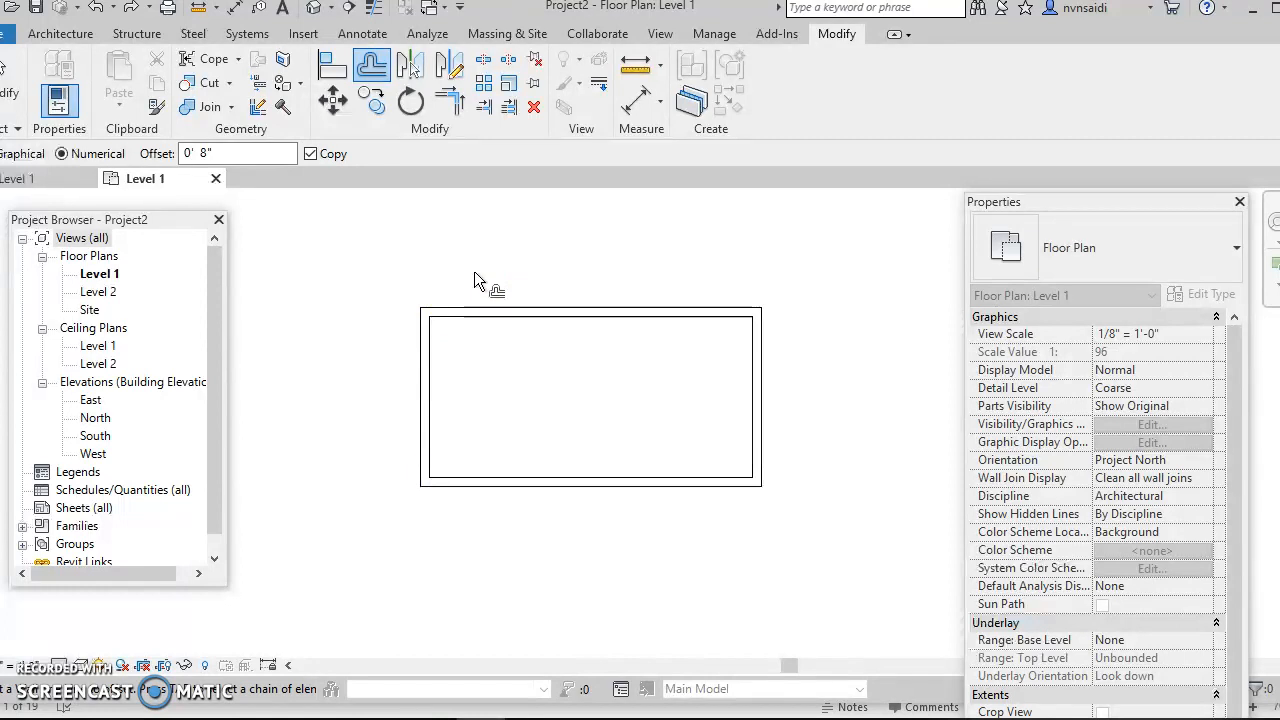
key("Escape")
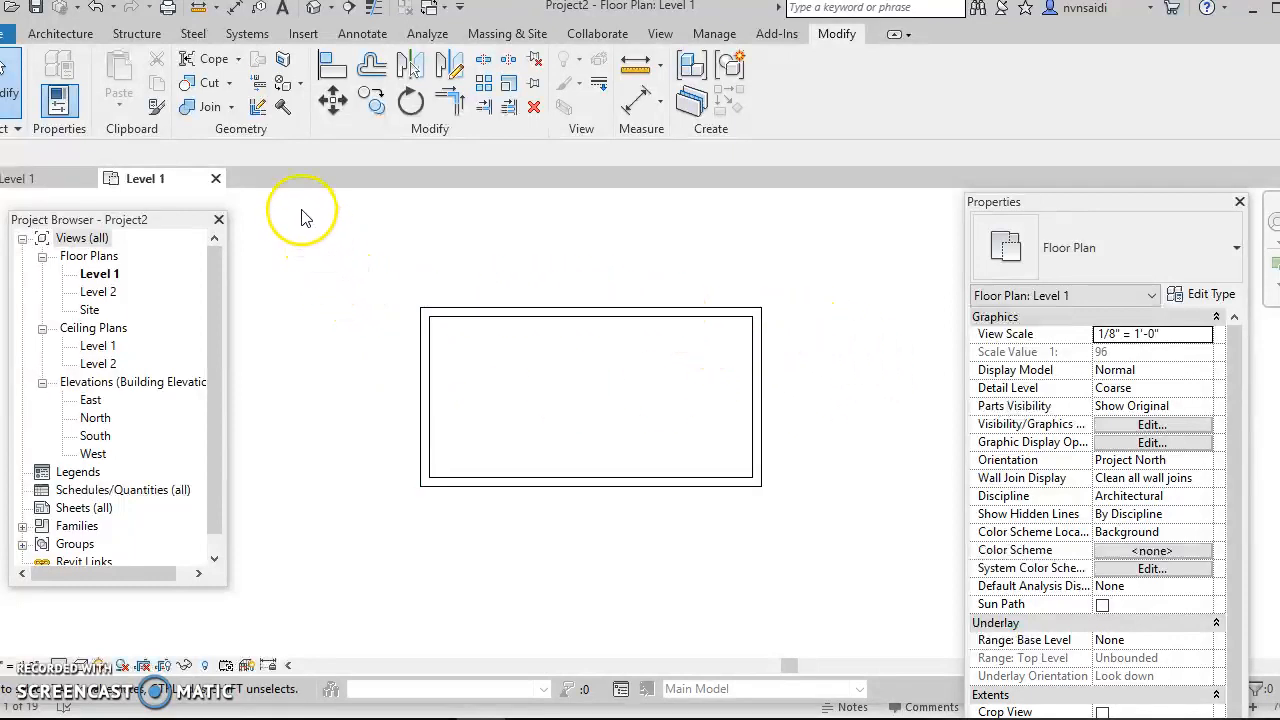
Draw a horizontal detail line about 4' long across the left double line, just below the upper-left corner
left_click(362, 34)
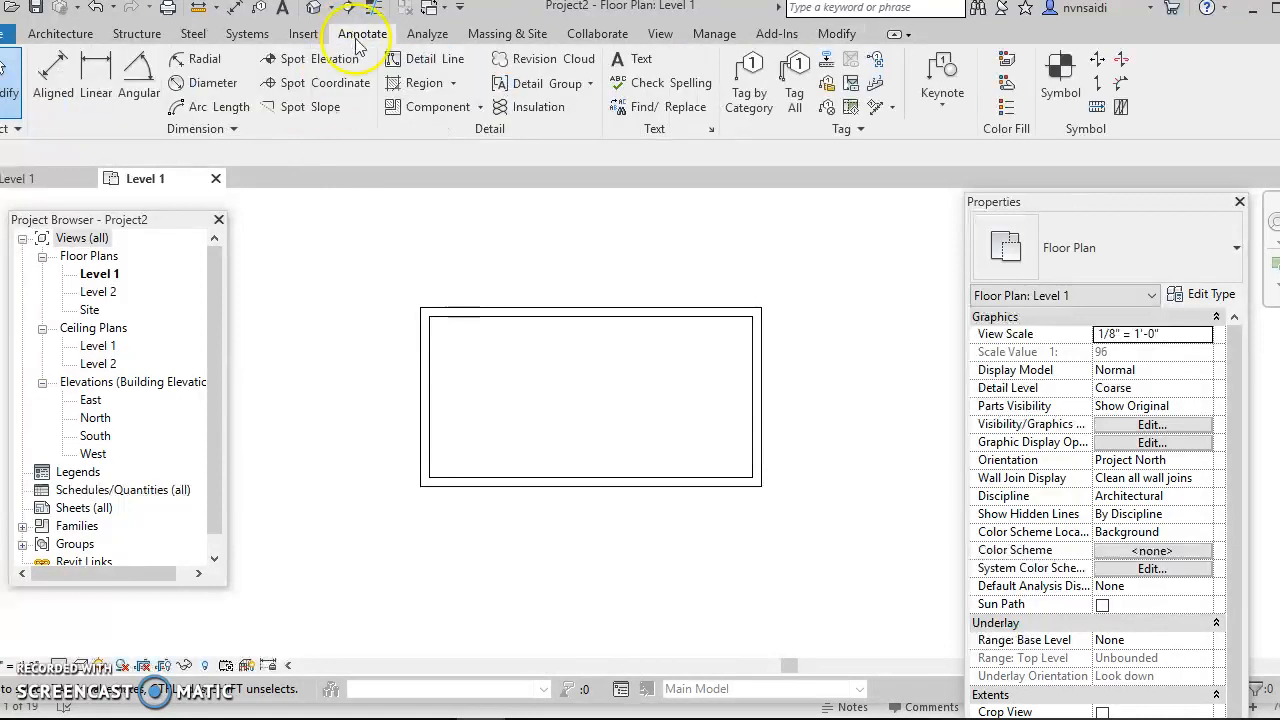
left_click(420, 58)
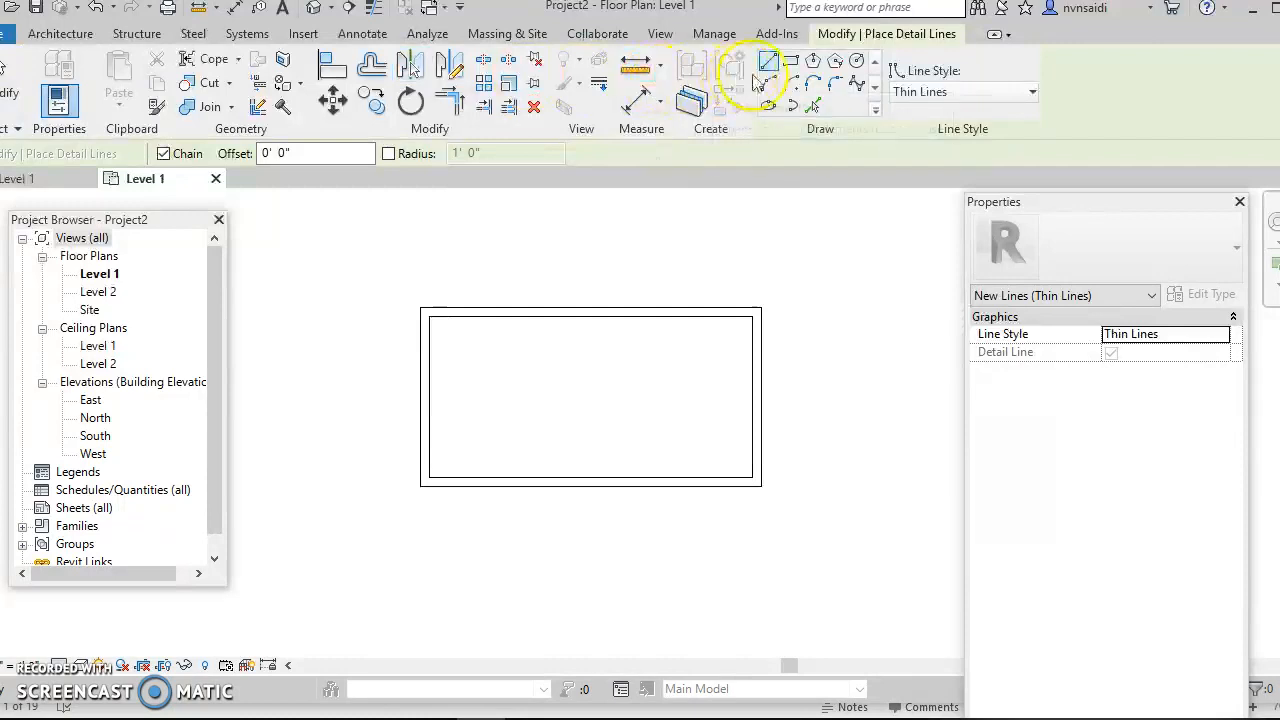
left_click(450, 328)
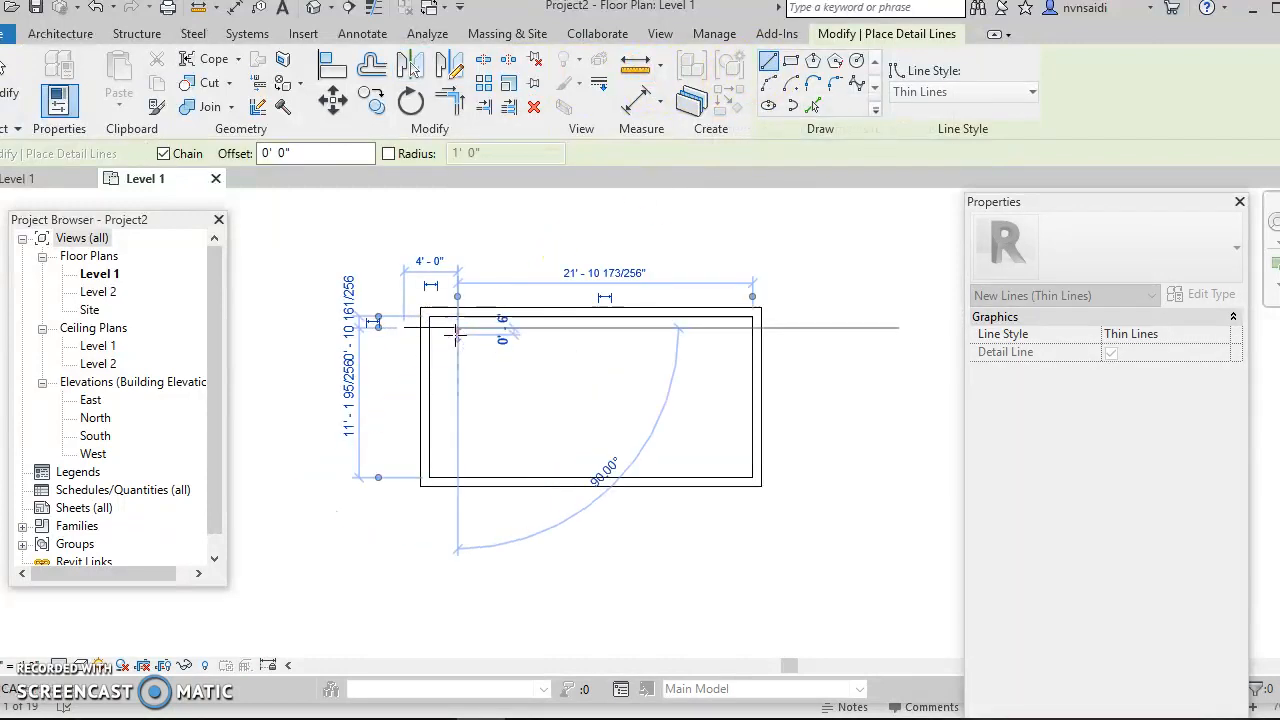
key("Escape")
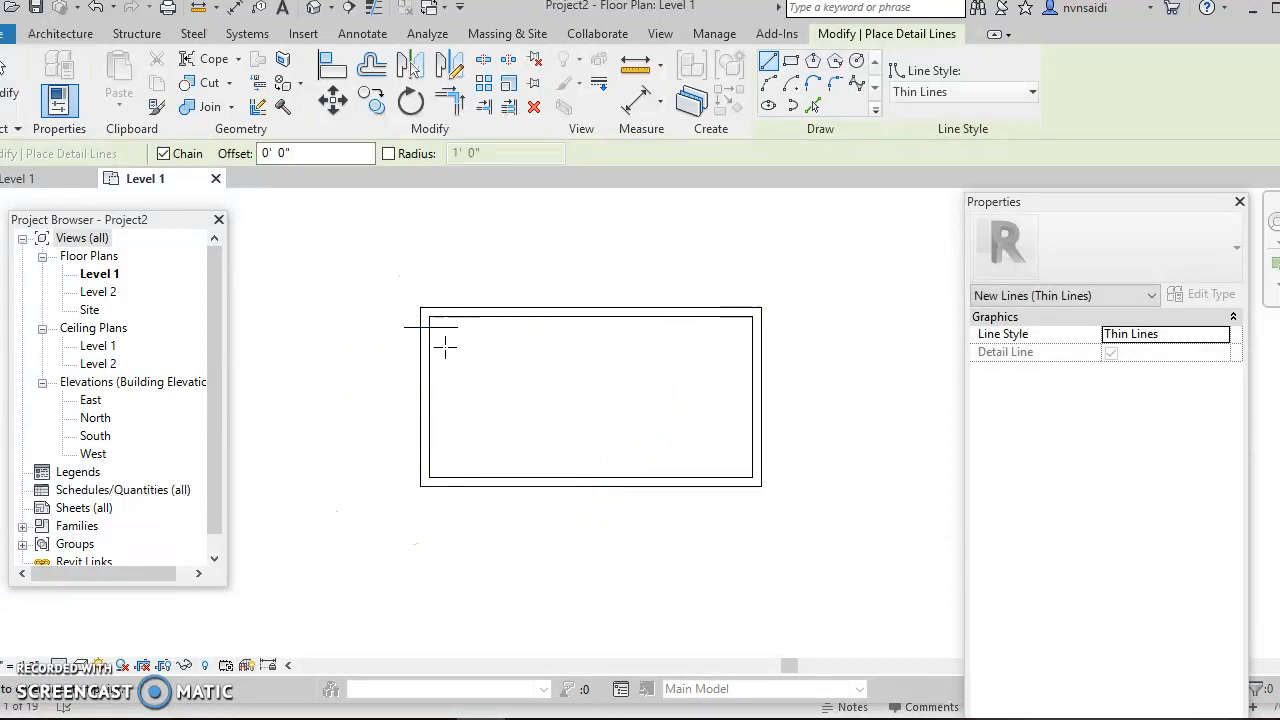
key("Escape")
Offset a copy of the short horizontal line crossing the left double line downward by 3' 0"
left_click(441, 329)
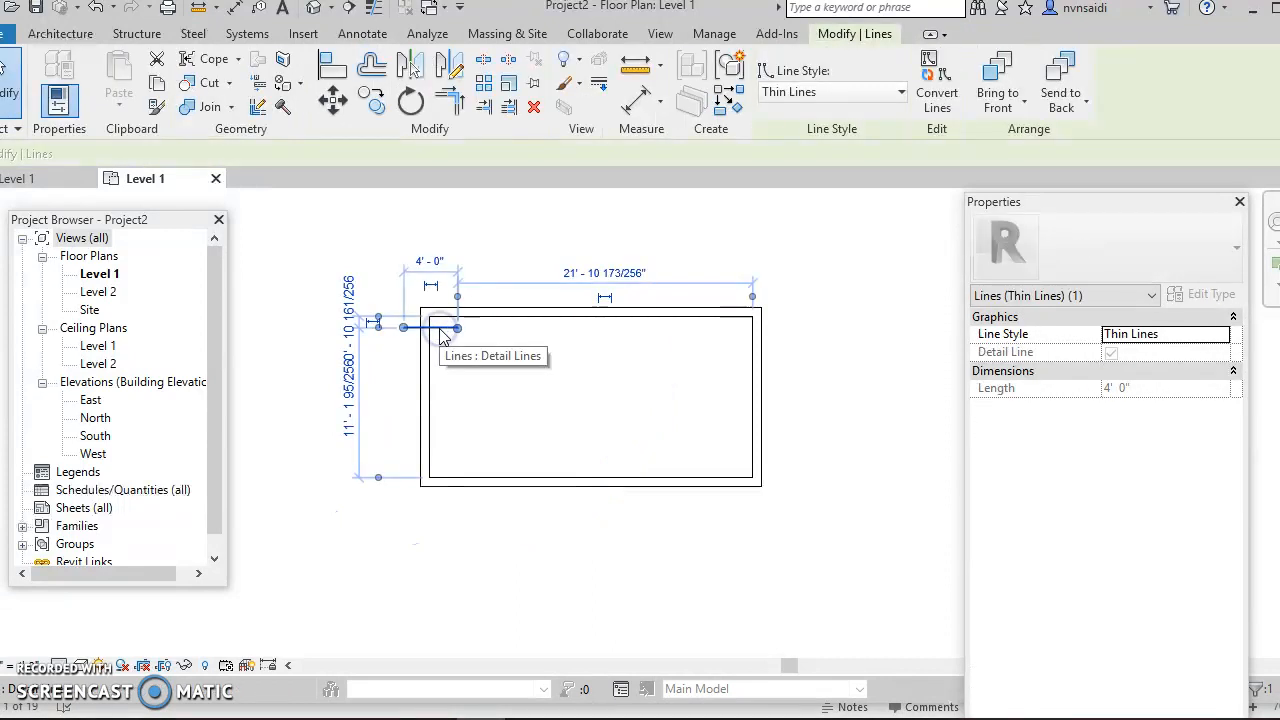
left_click(371, 65)
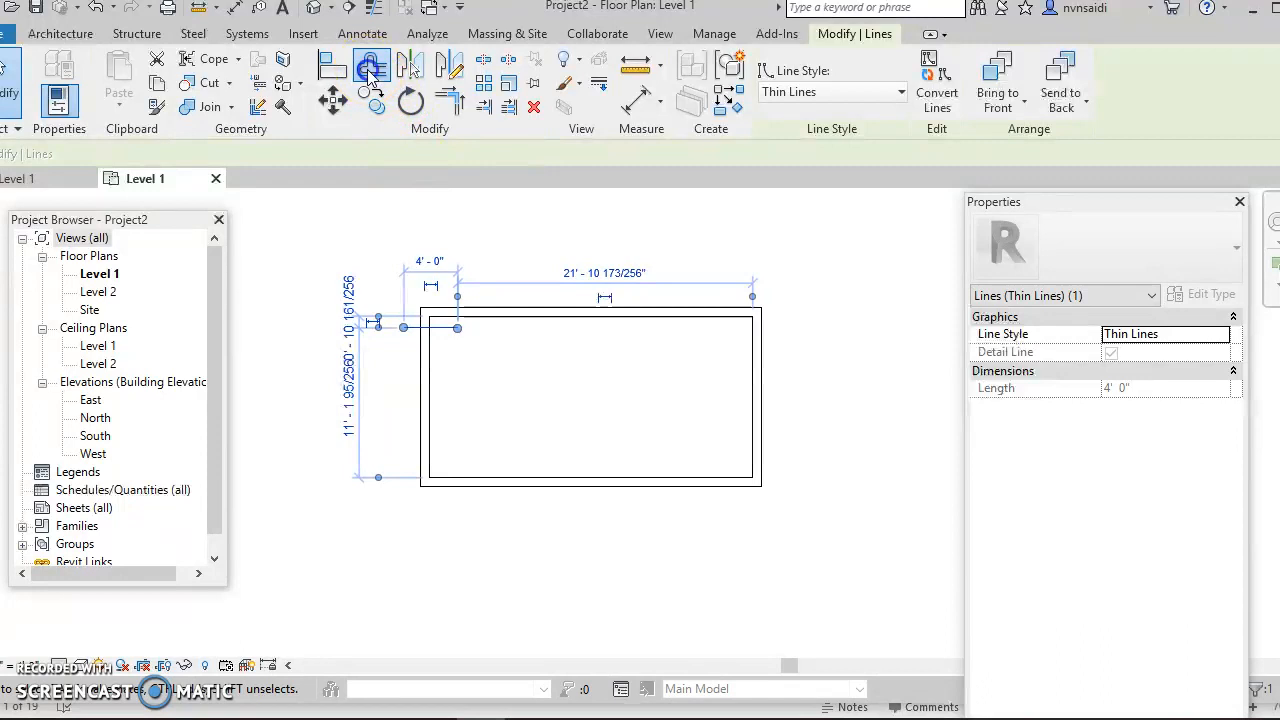
left_click(449, 330)
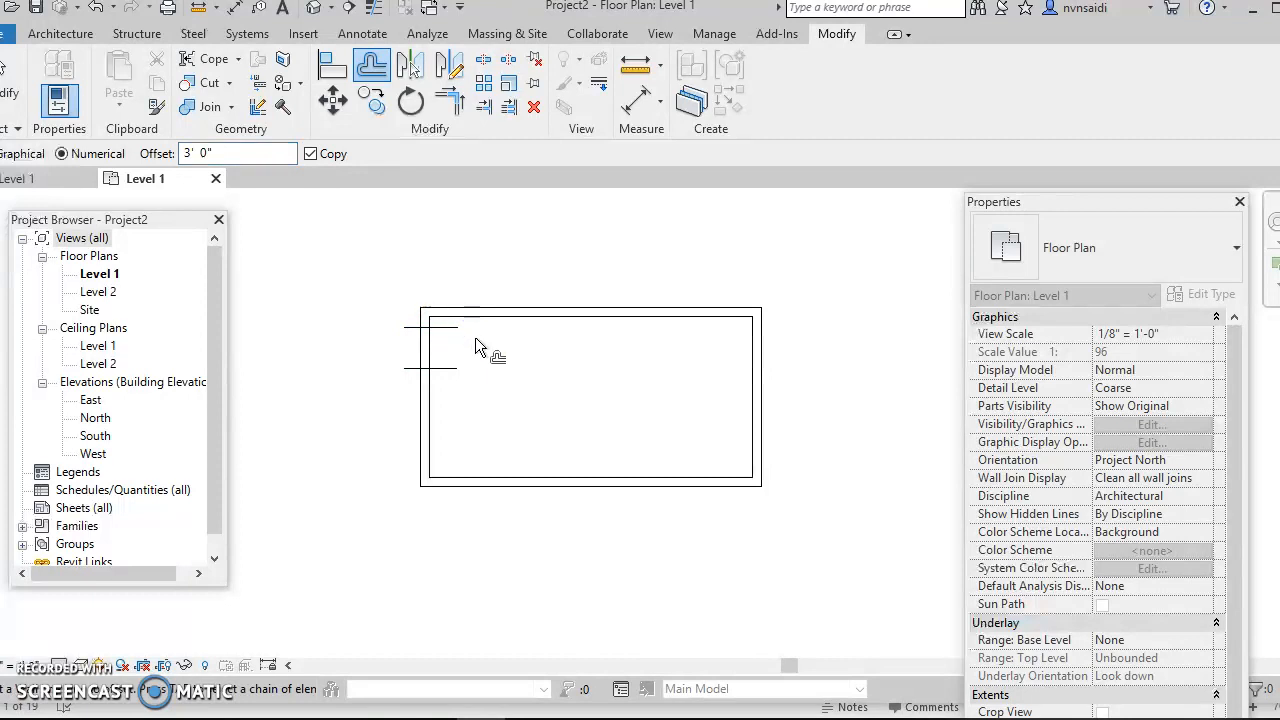
key("Escape")
Split the outer and inner left lines between the two crossing lines, and check the resulting upper segments
scroll(475, 337, "up", 3)
scroll(475, 328, "up", 2)
middle_click_drag(480, 328, 692, 321)
scroll(686, 326, "up", 4)
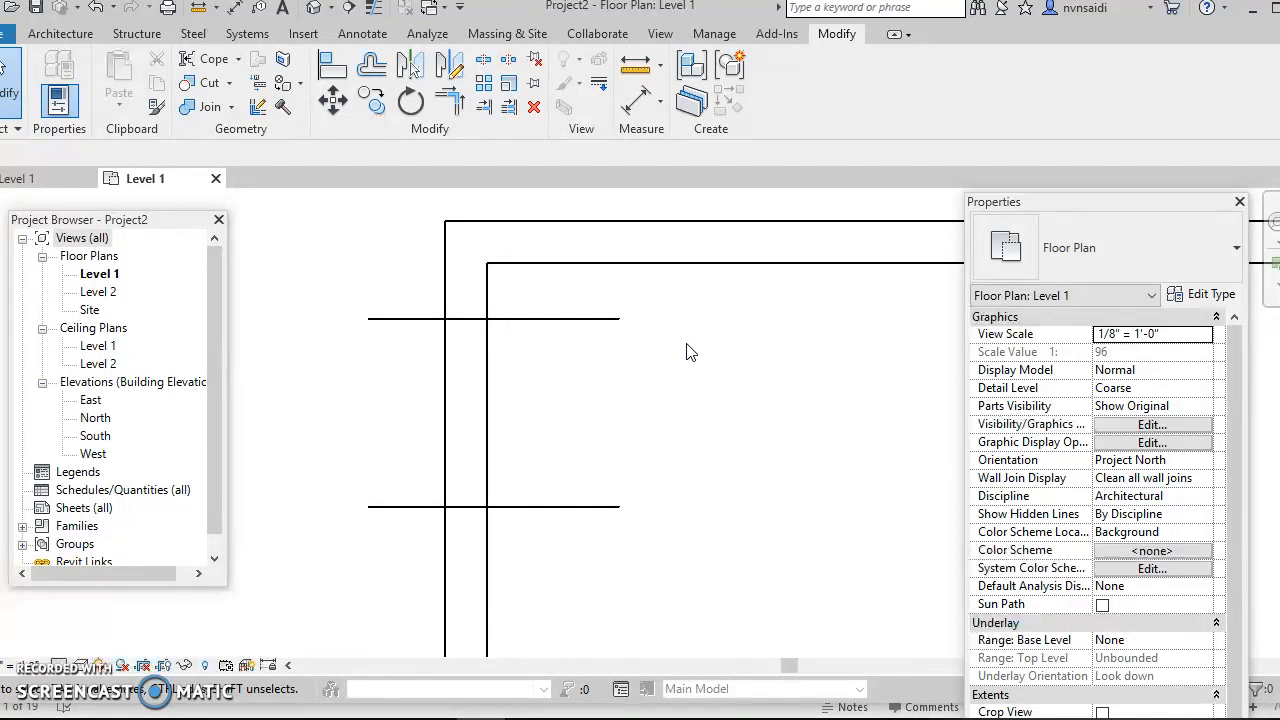
left_click(485, 61)
left_click(447, 393)
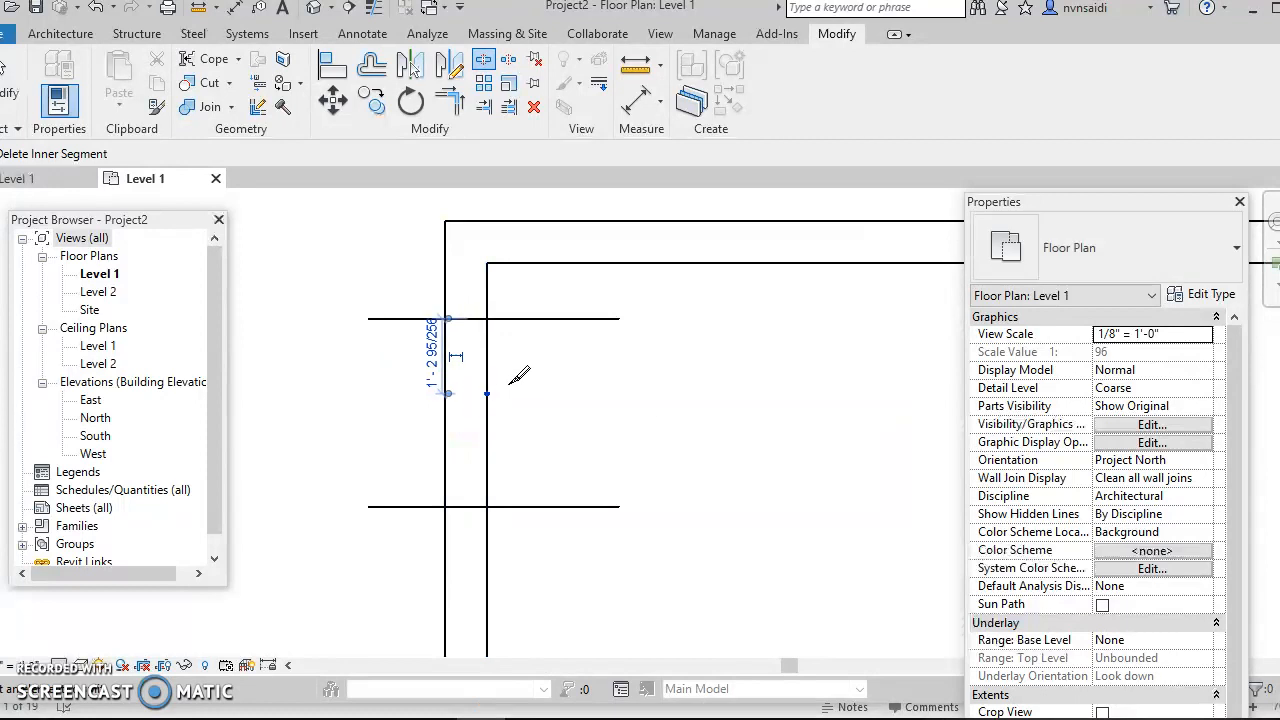
key("Escape")
key("Escape")
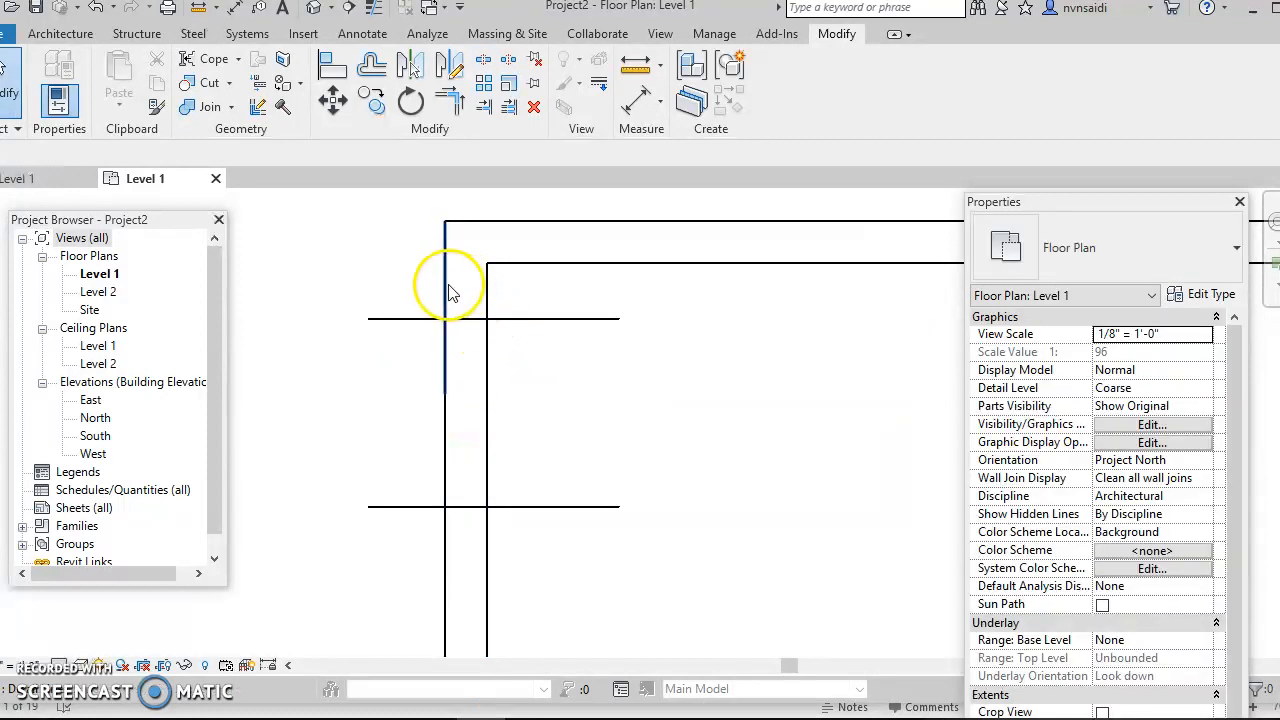
left_click(446, 291)
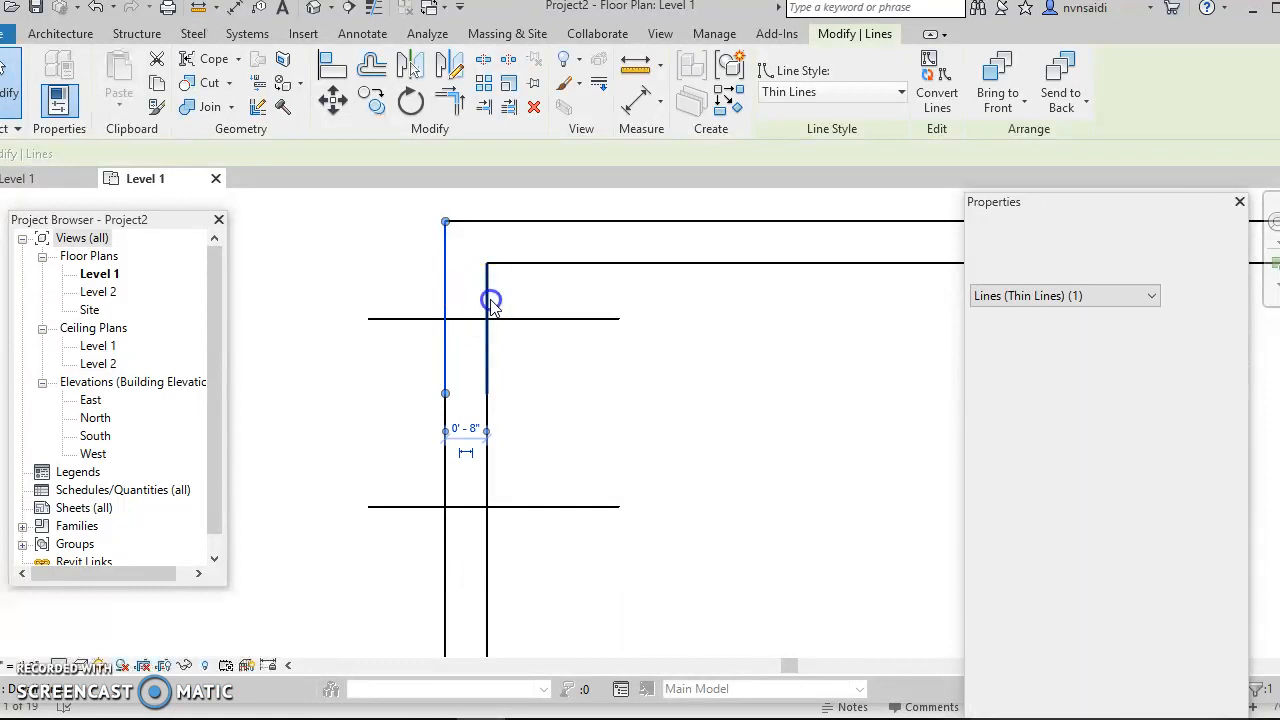
left_click(484, 250)
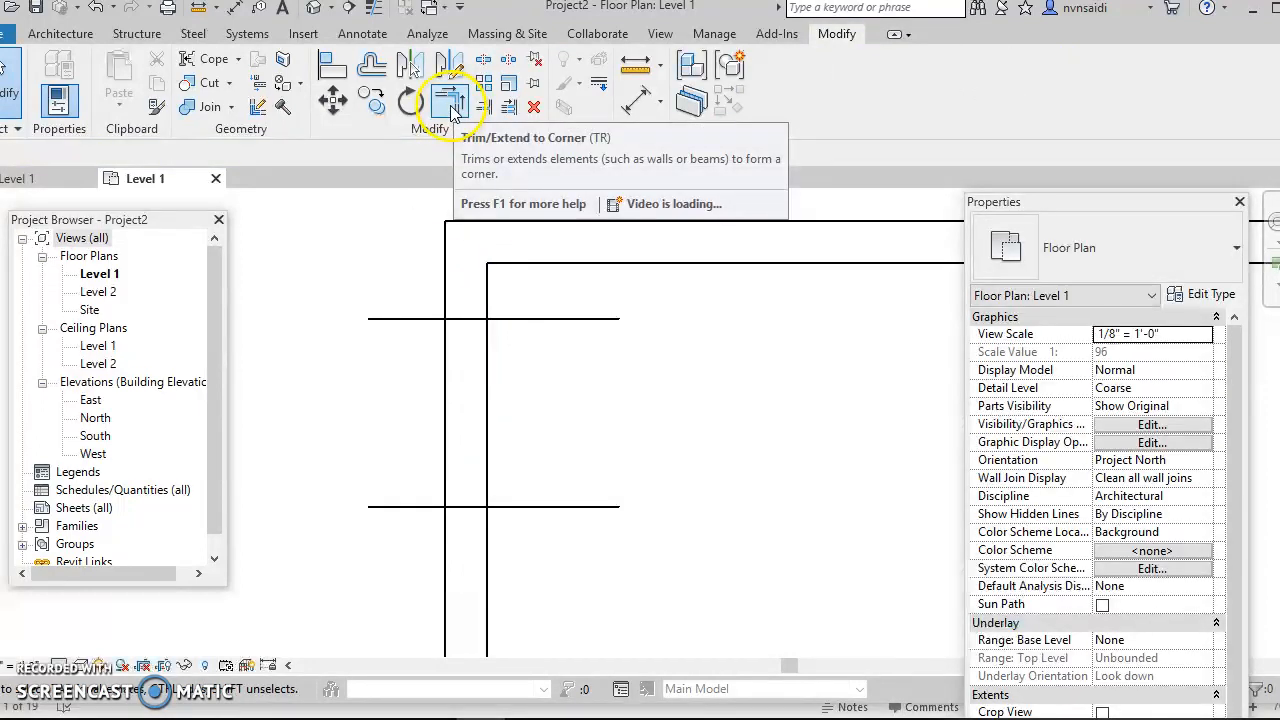
Trim the upper crossing line to corners with the upper segments of both left lines, capping the wall above the opening
left_click(451, 102)
left_click(445, 286)
left_click(456, 318)
left_click(484, 293)
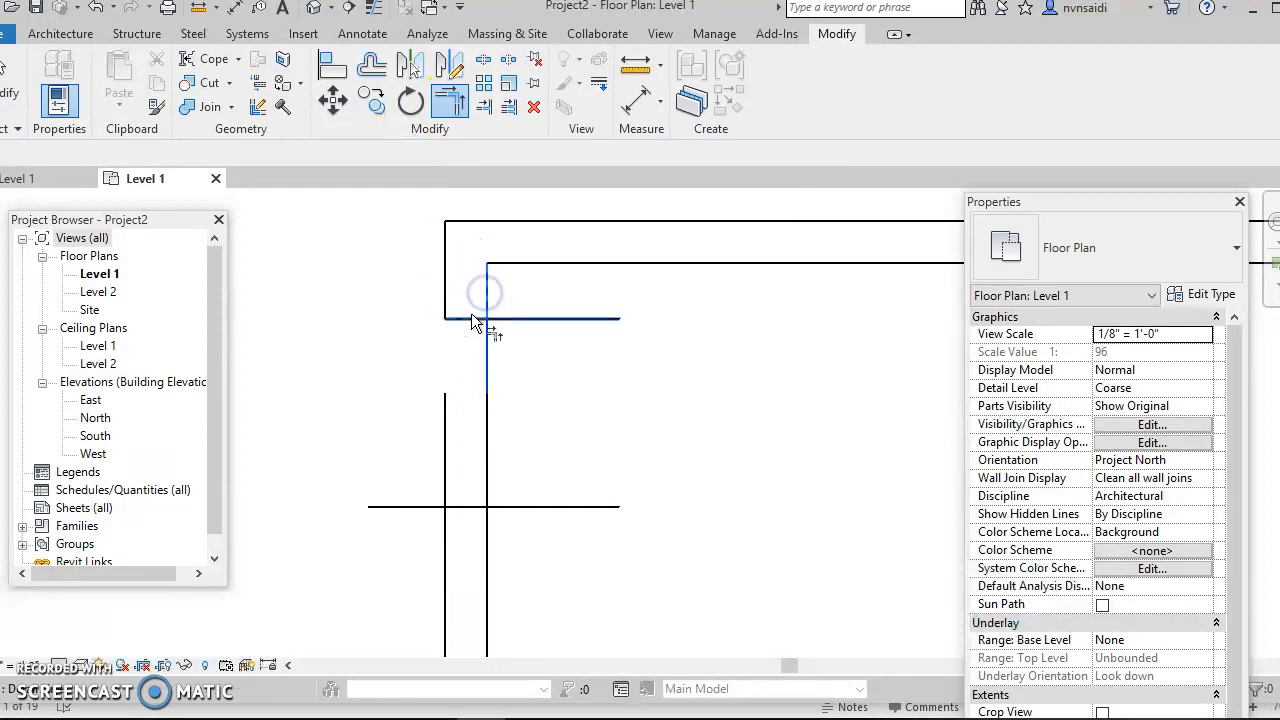
Try trimming the lower crossing line to a corner with the inner left line, keeping the part inside the opening, and undo that trim
left_click(504, 506)
left_click(487, 488)
left_click(486, 487)
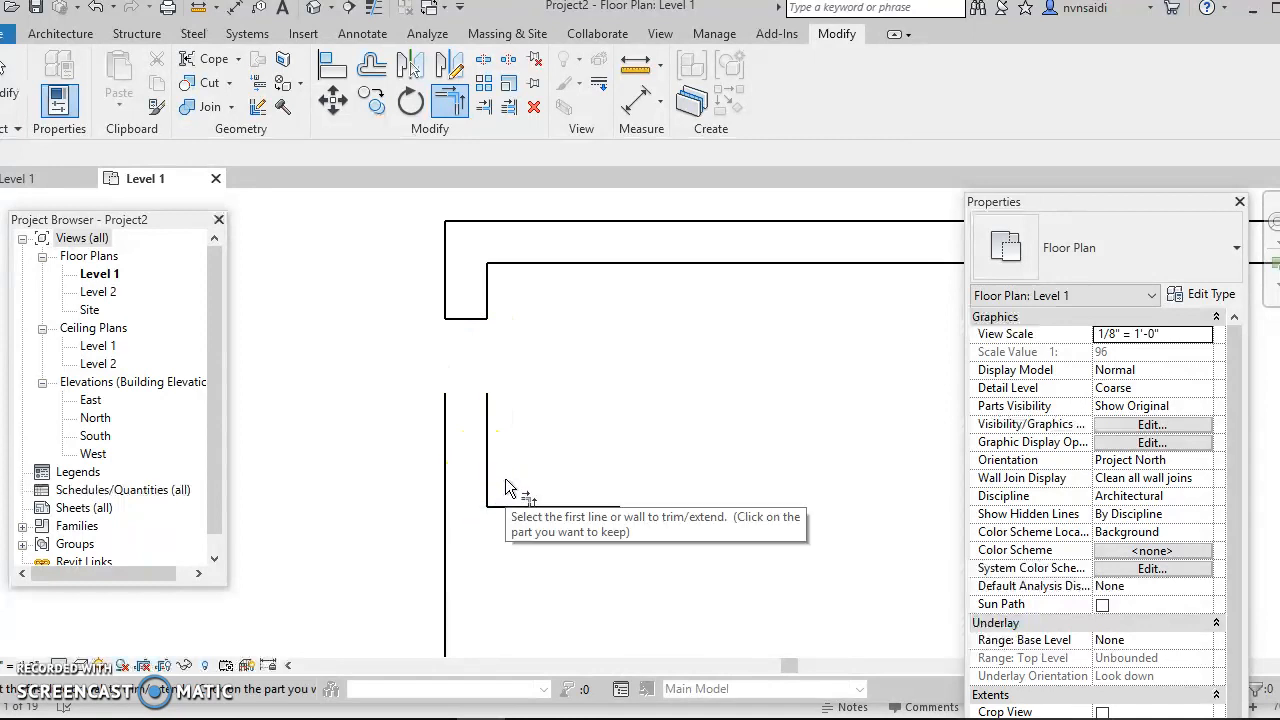
left_click(97, 10)
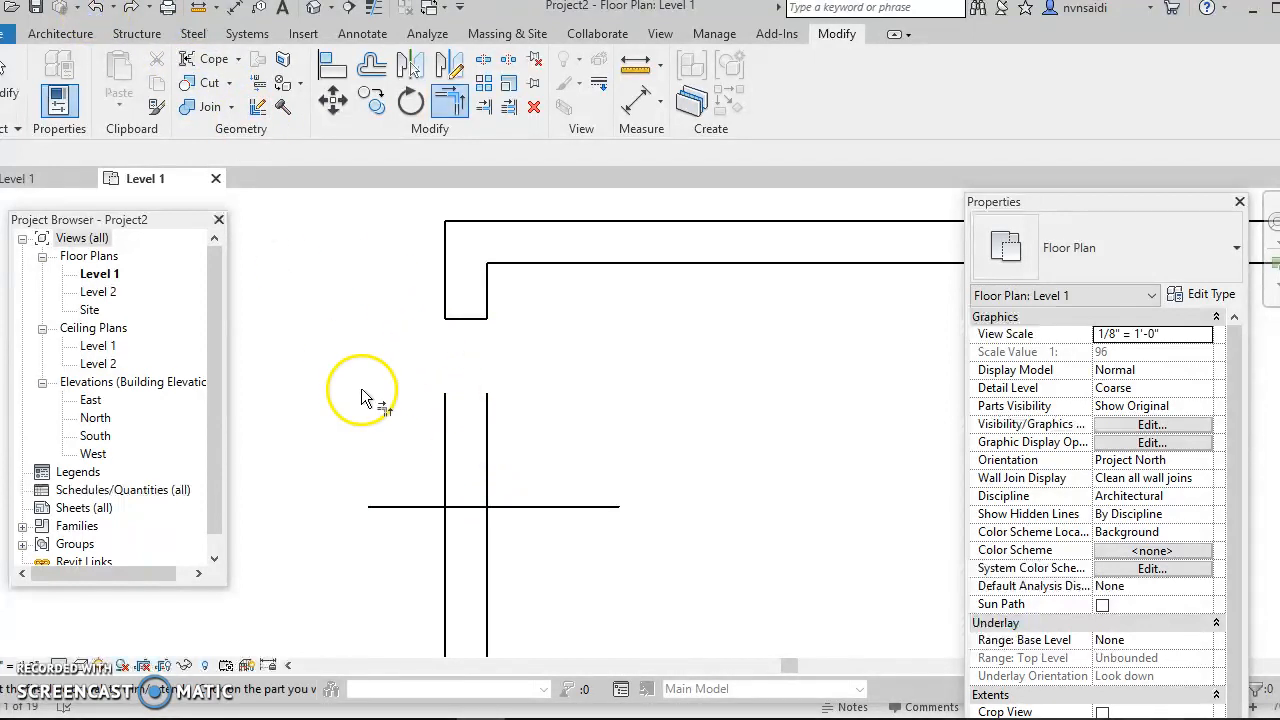
Trim the lower crossing line to corners with the lower segments of both left lines, capping the wall below the opening
left_click(486, 537)
left_click(469, 507)
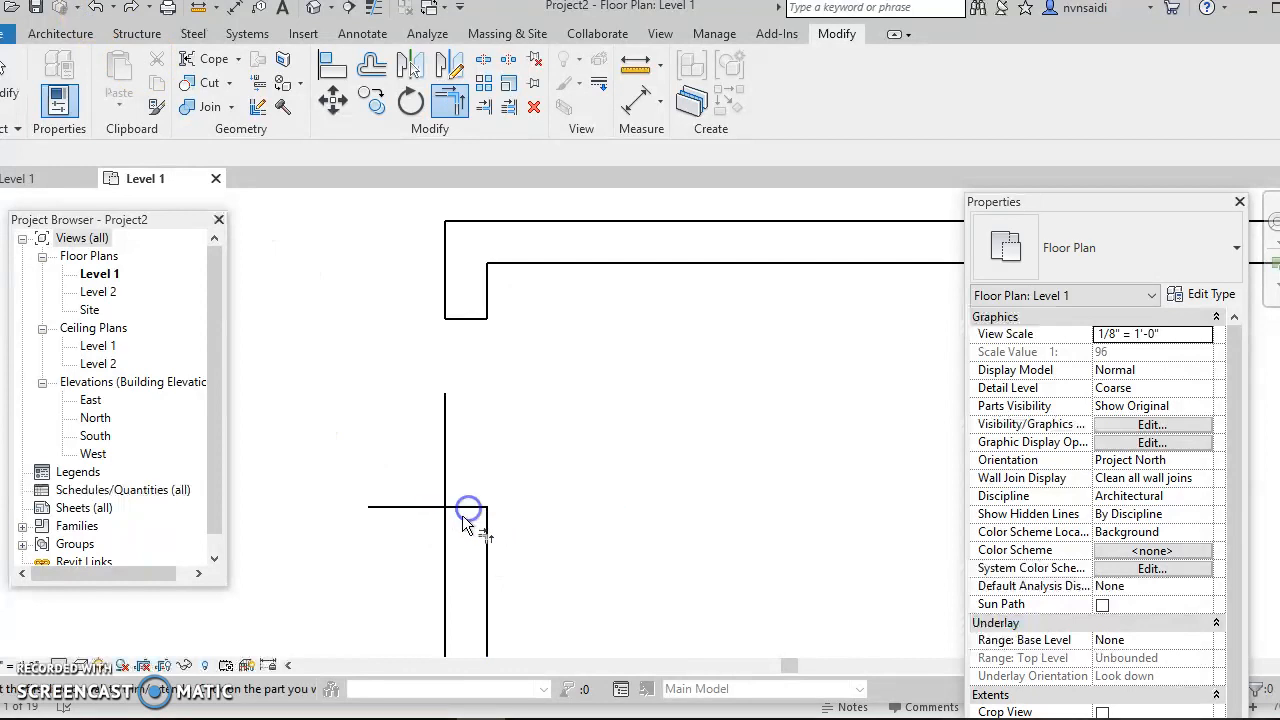
left_click(446, 528)
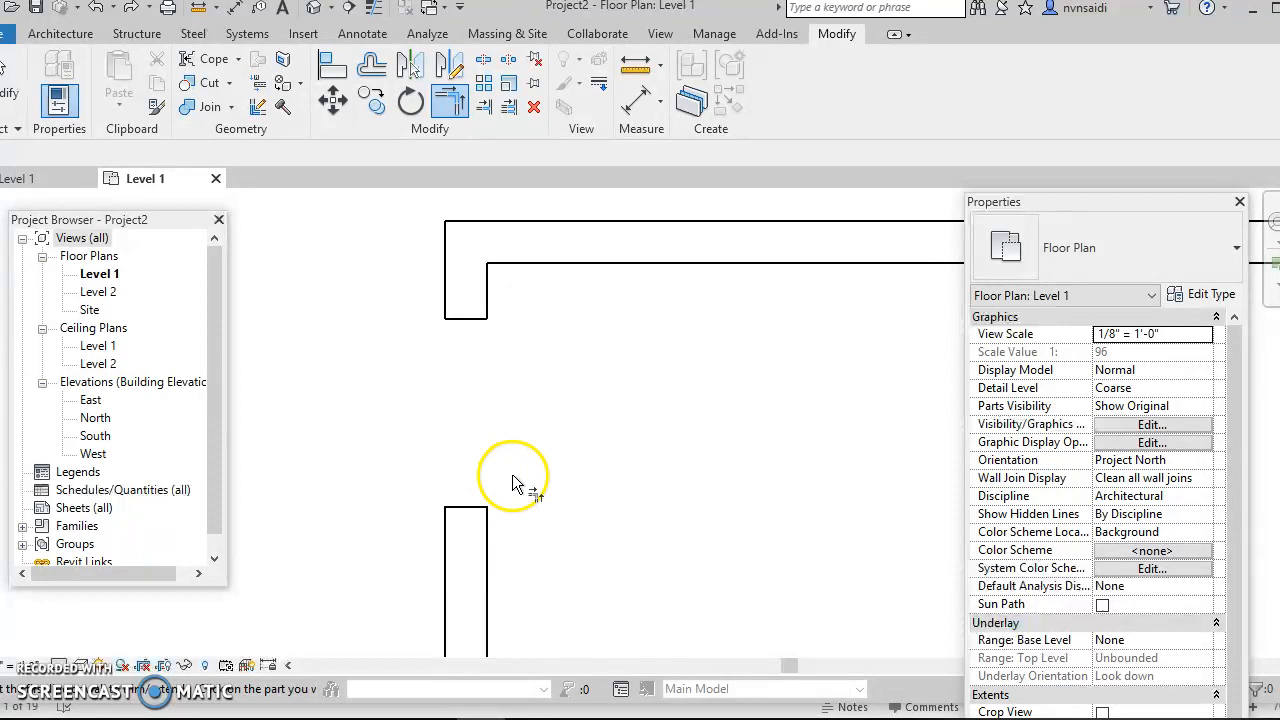
scroll(508, 480, "down", 4)
middle_click_drag(503, 433, 471, 429)
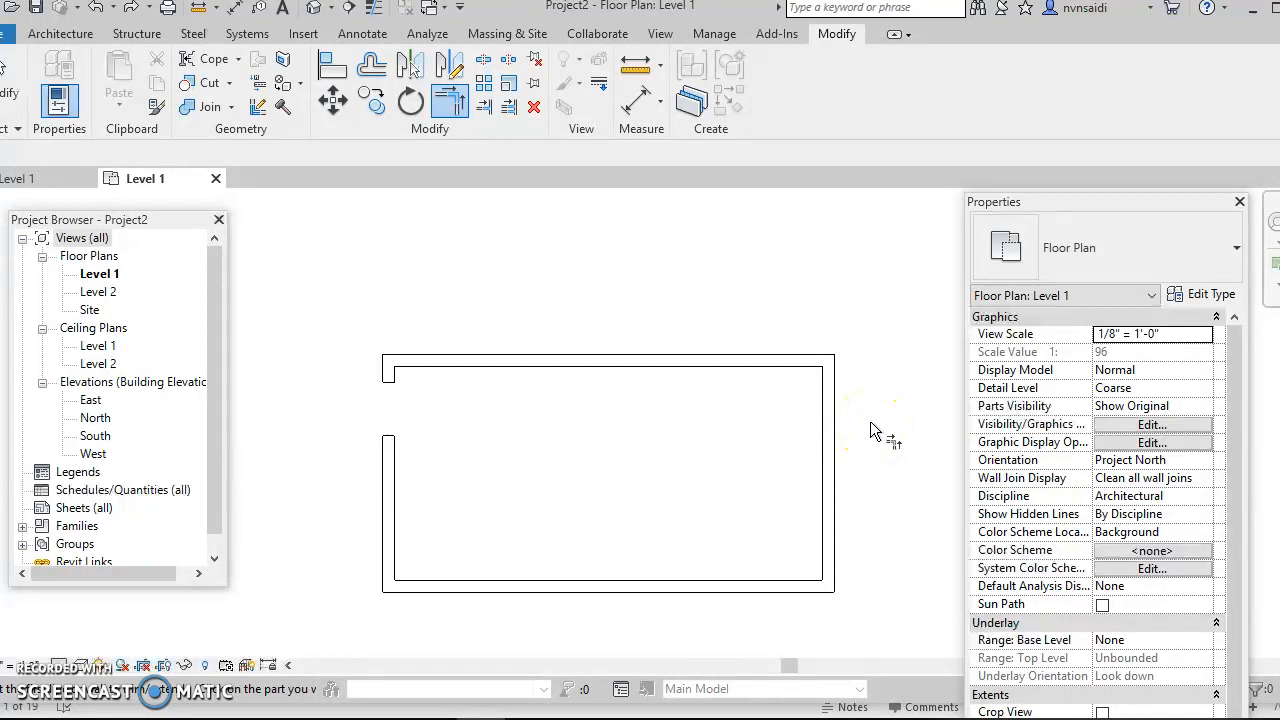
key("Escape")
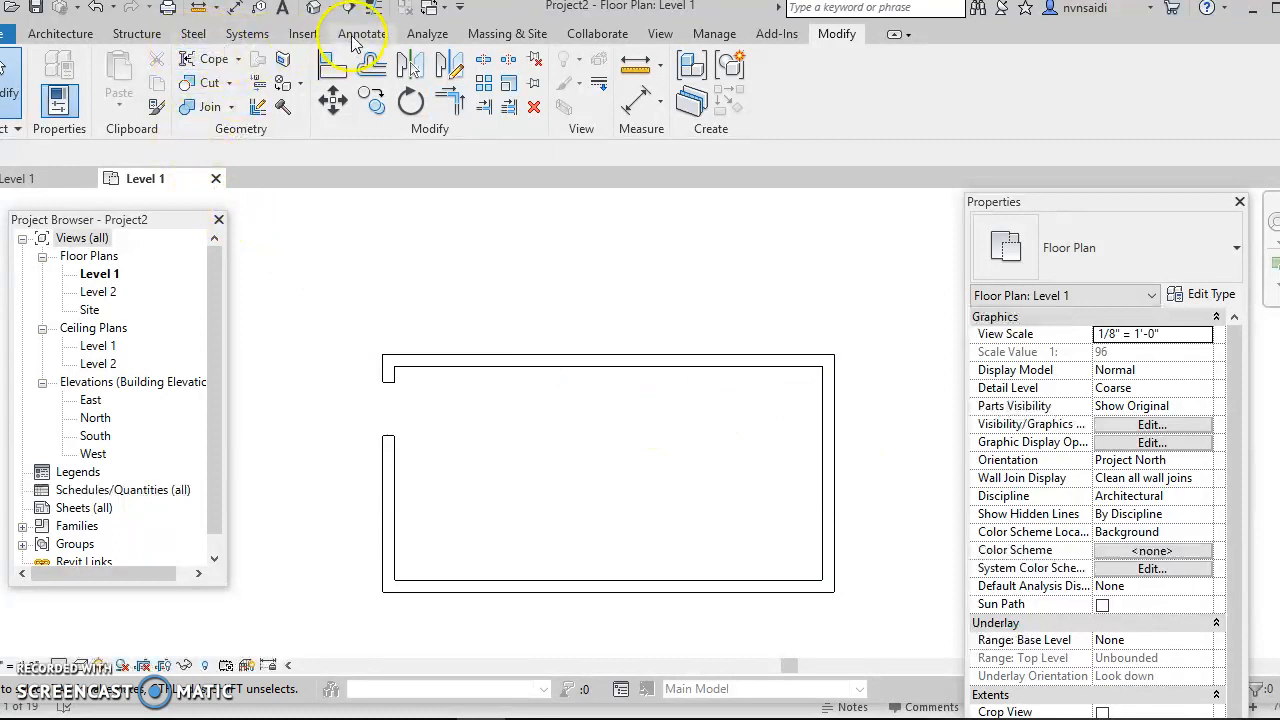
Draw a horizontal detail line about 4' 6" long across the right double line, just below the upper-right corner
left_click(352, 40)
left_click(412, 56)
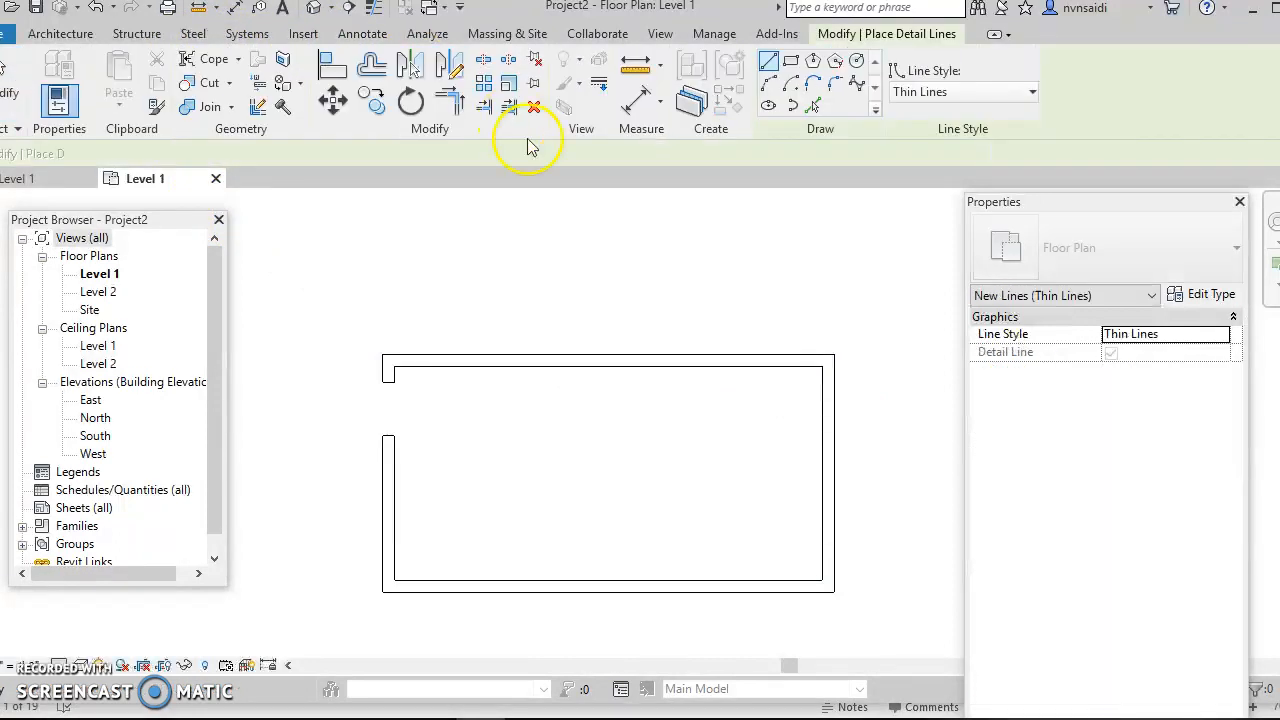
left_click(795, 381)
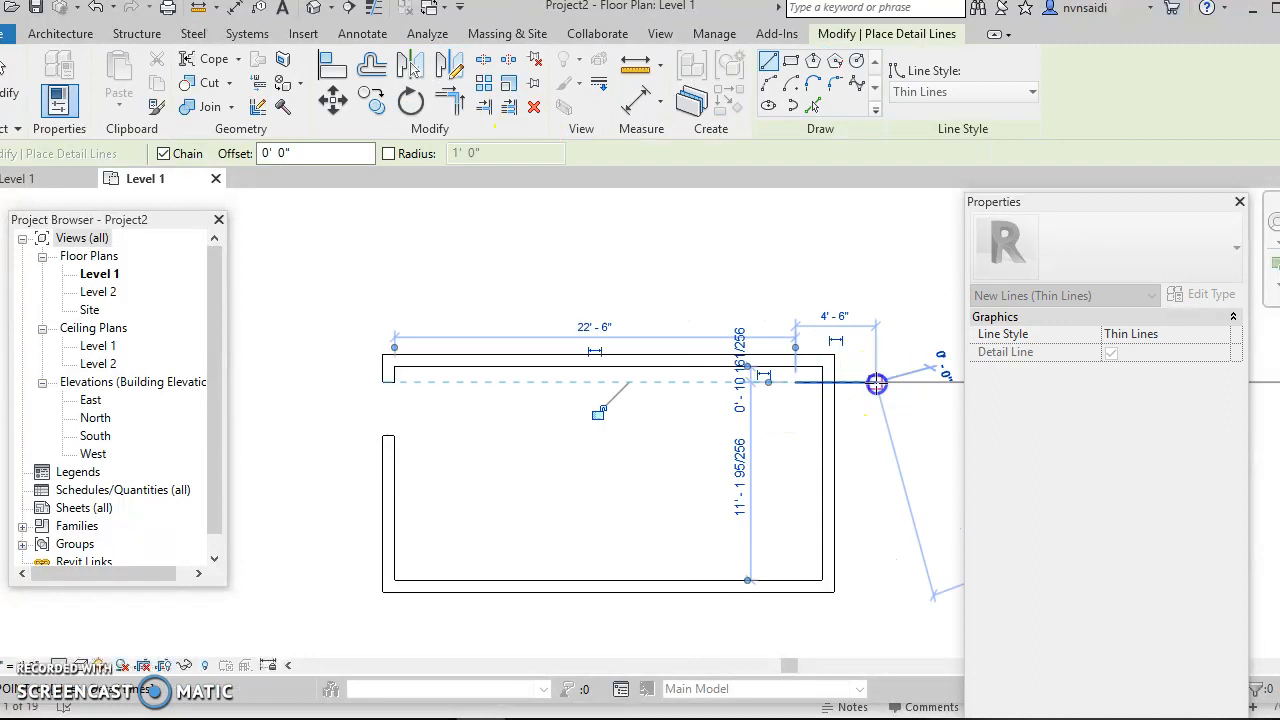
key("Escape")
scroll(862, 417, "up", 1)
middle_click_drag(858, 416, 748, 410)
scroll(740, 395, "up", 5)
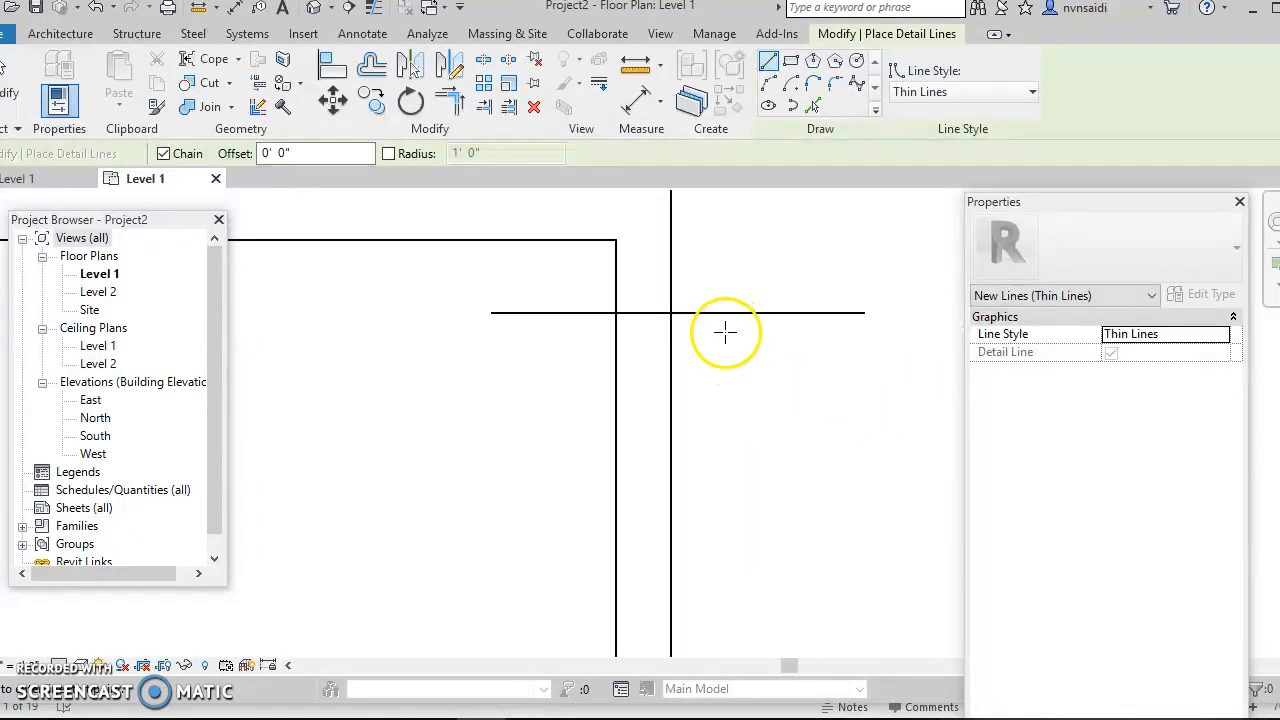
key("Escape")
key("Escape")
Offset a copy of the line crossing the right double line downward by 3' 0"
left_click(710, 313)
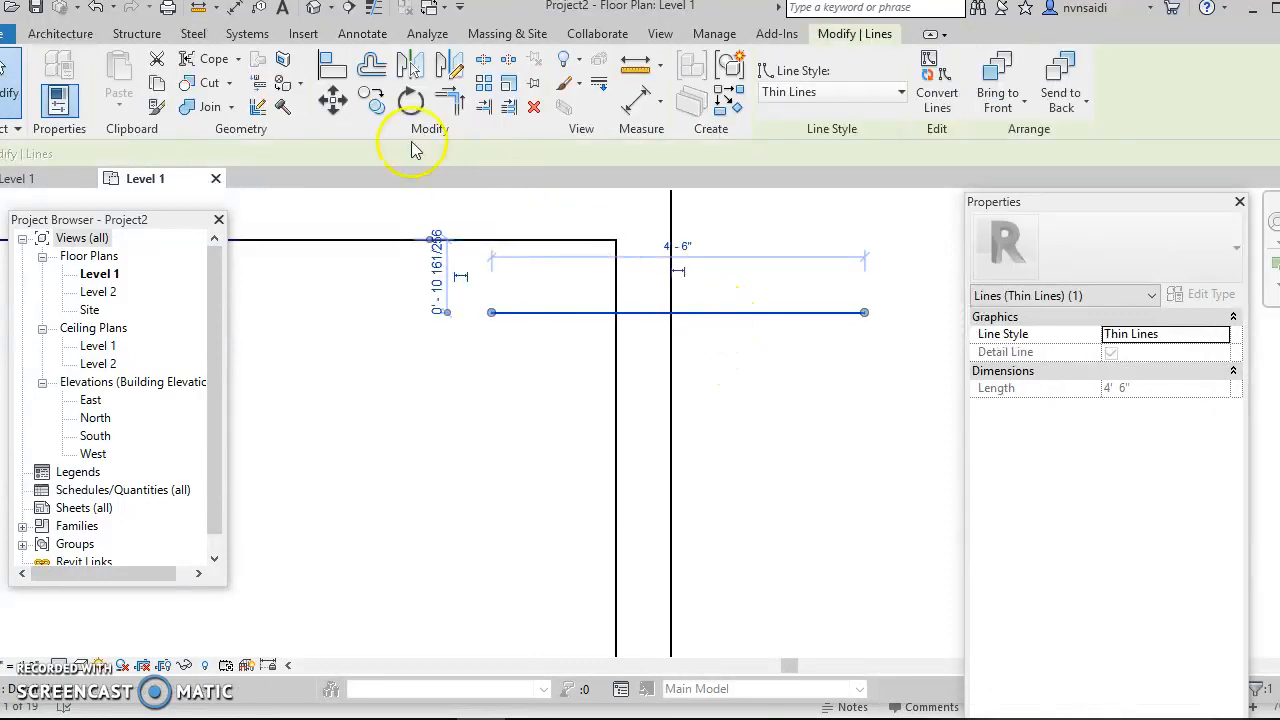
left_click(374, 84)
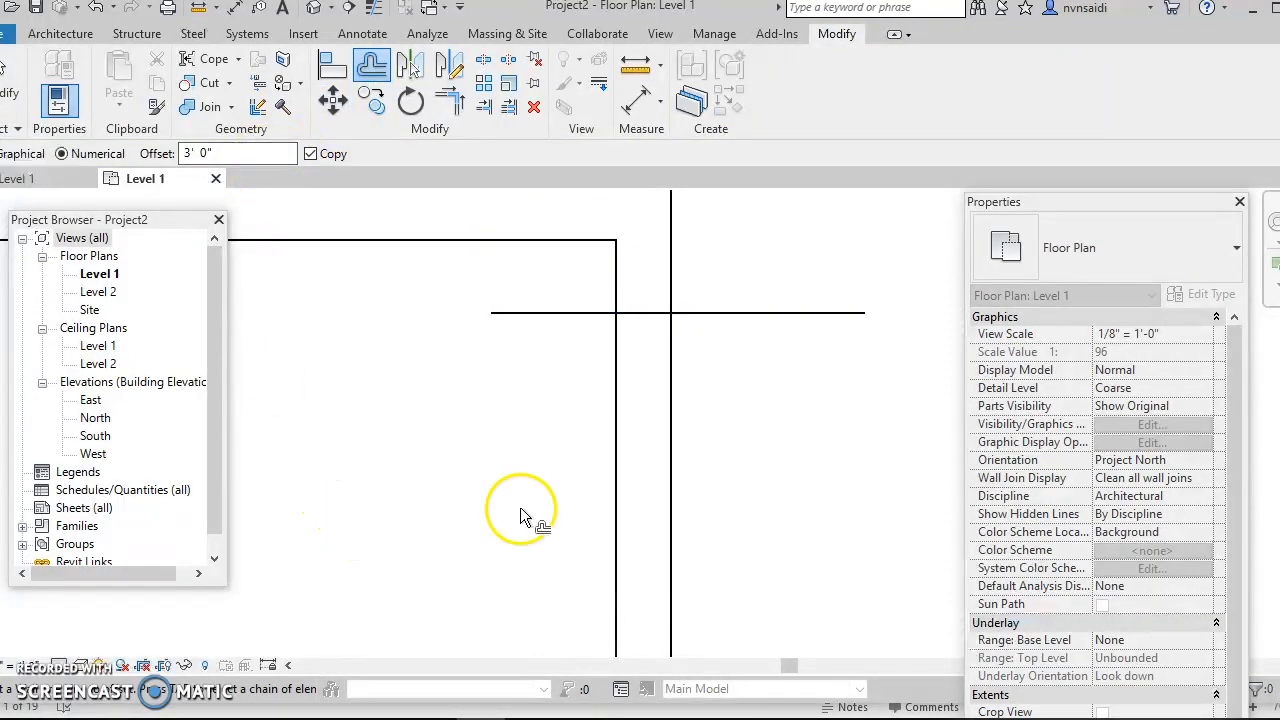
left_click(772, 314)
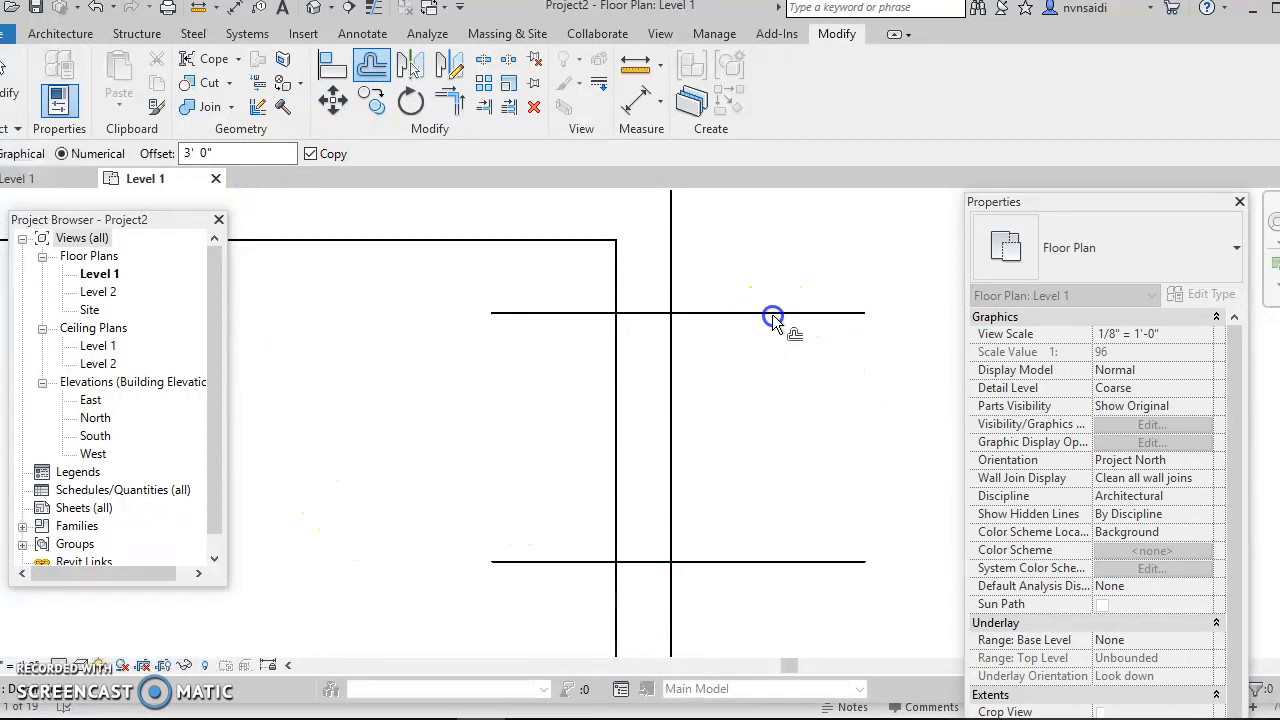
key("Escape")
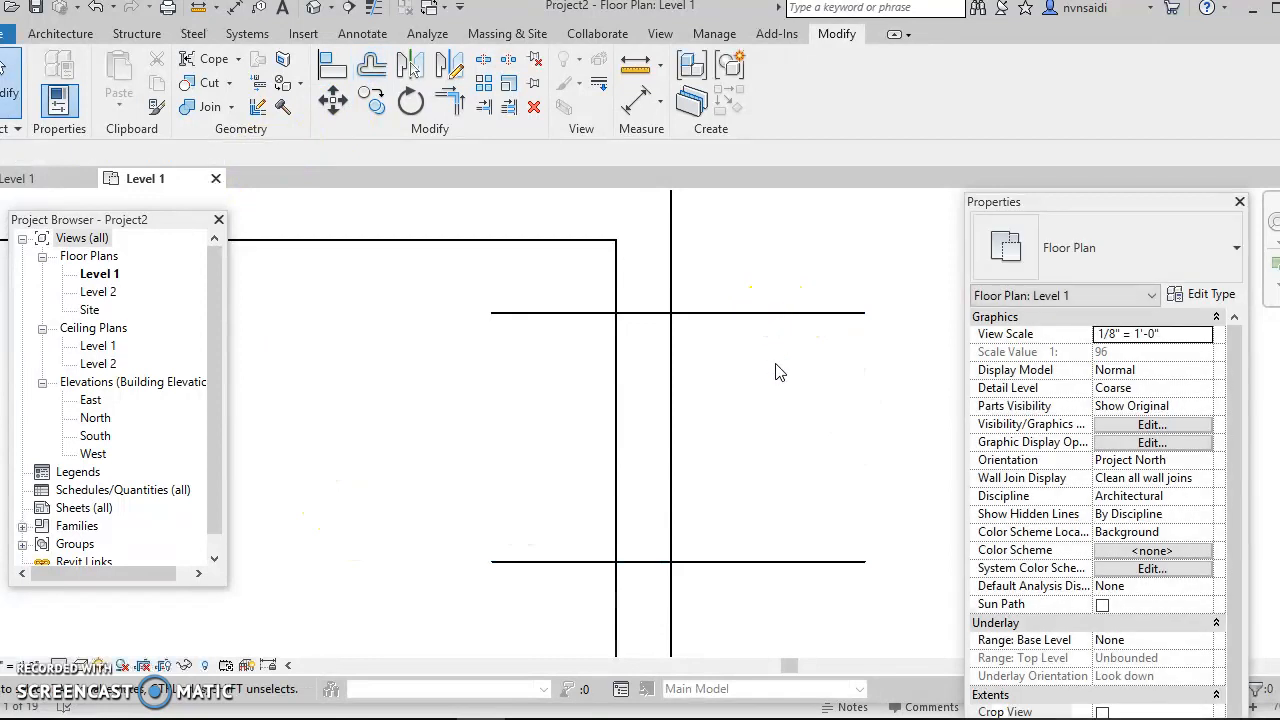
Try trimming both unsplit right lines against the upper crossing line with Trim/Extend Multiple Elements, and undo the trim
left_click(506, 110)
left_click(640, 314)
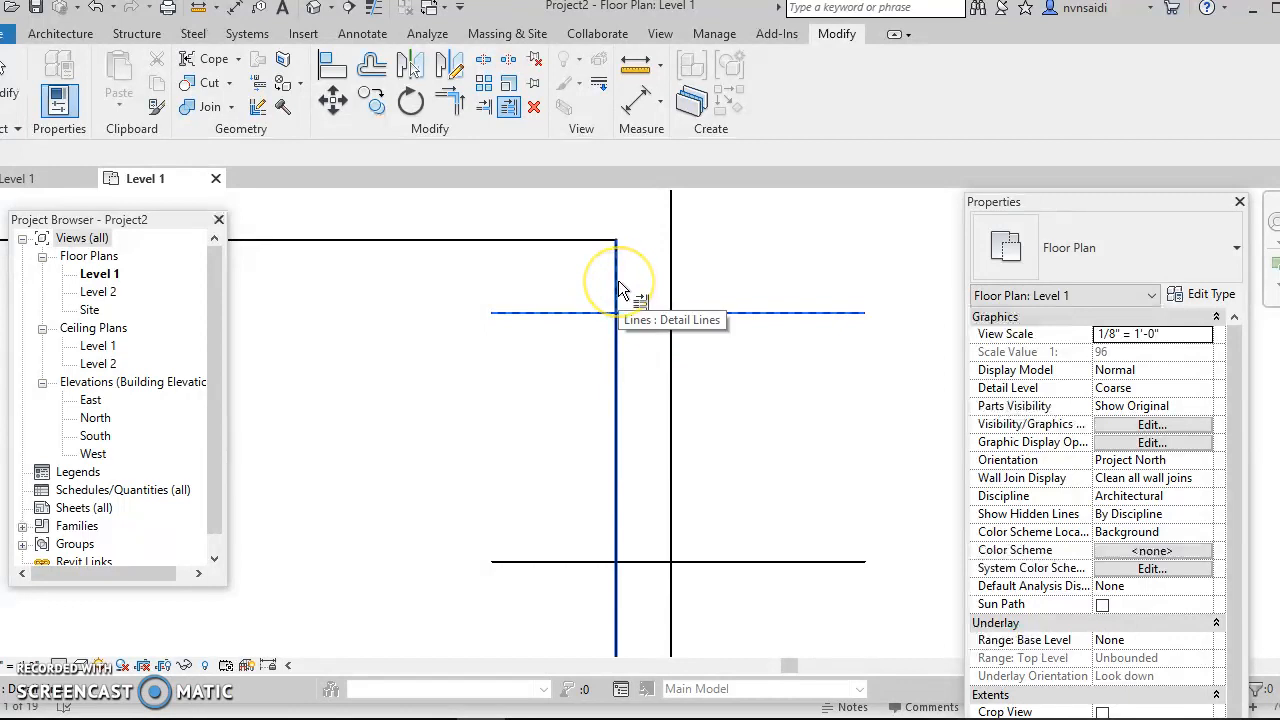
left_click(618, 282)
left_click(670, 283)
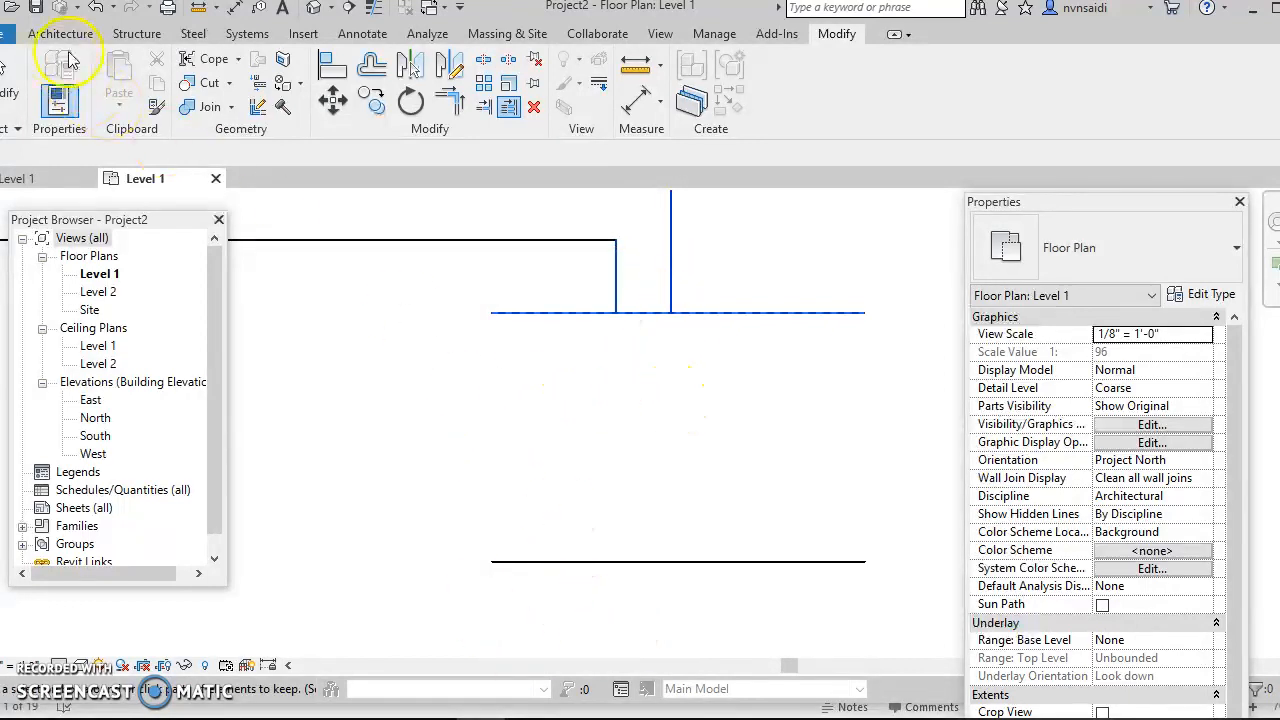
left_click(95, 8)
Split the inner and outer right lines between the two crossing lines
left_click(486, 62)
left_click(614, 380)
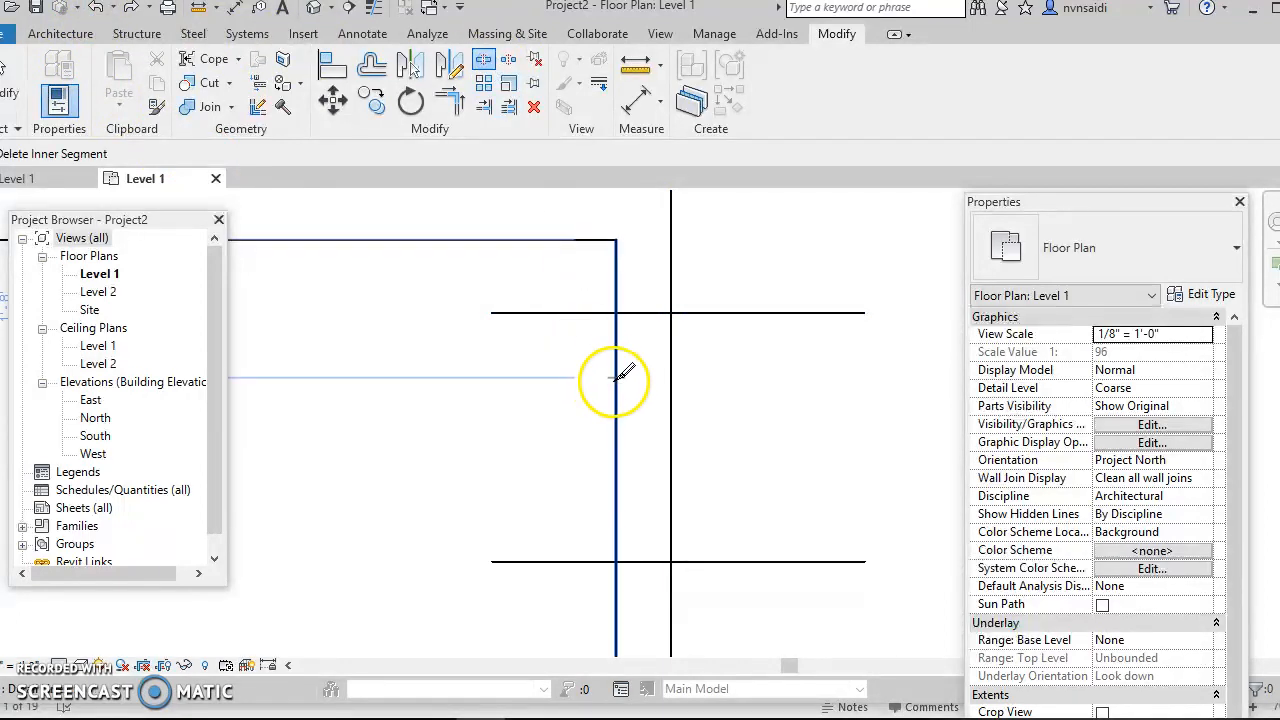
left_click(668, 375)
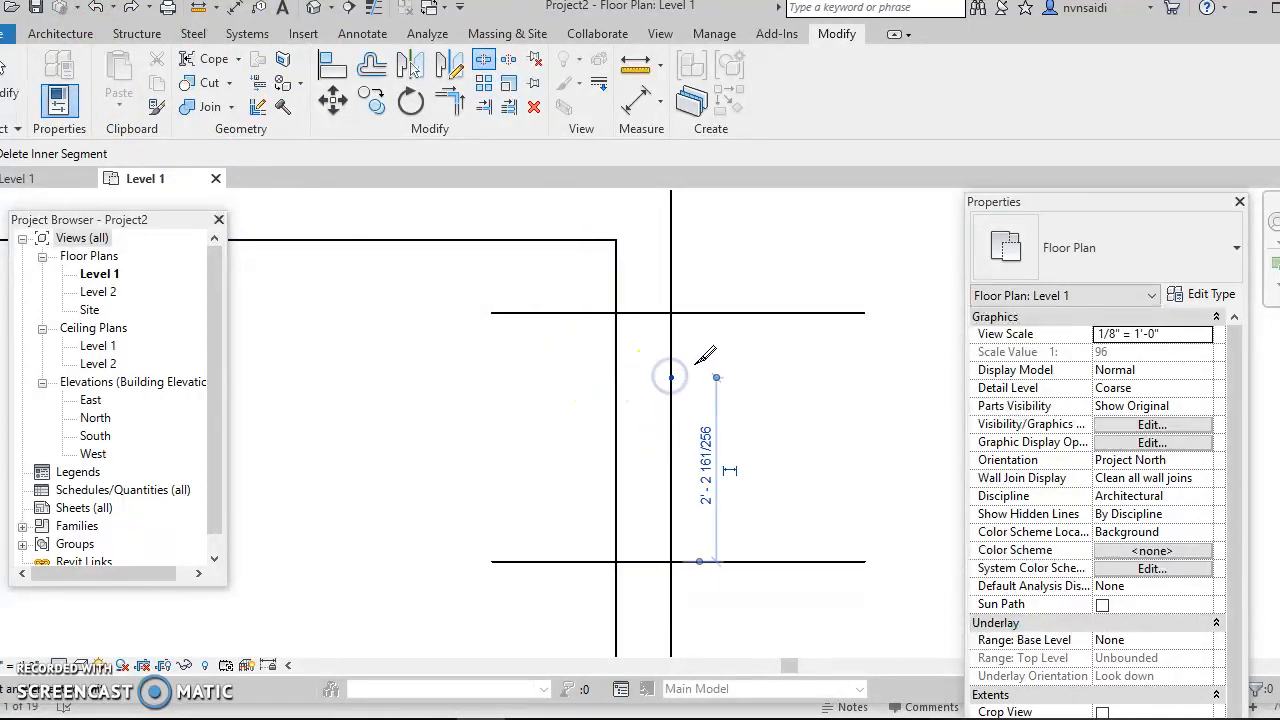
left_click(672, 346)
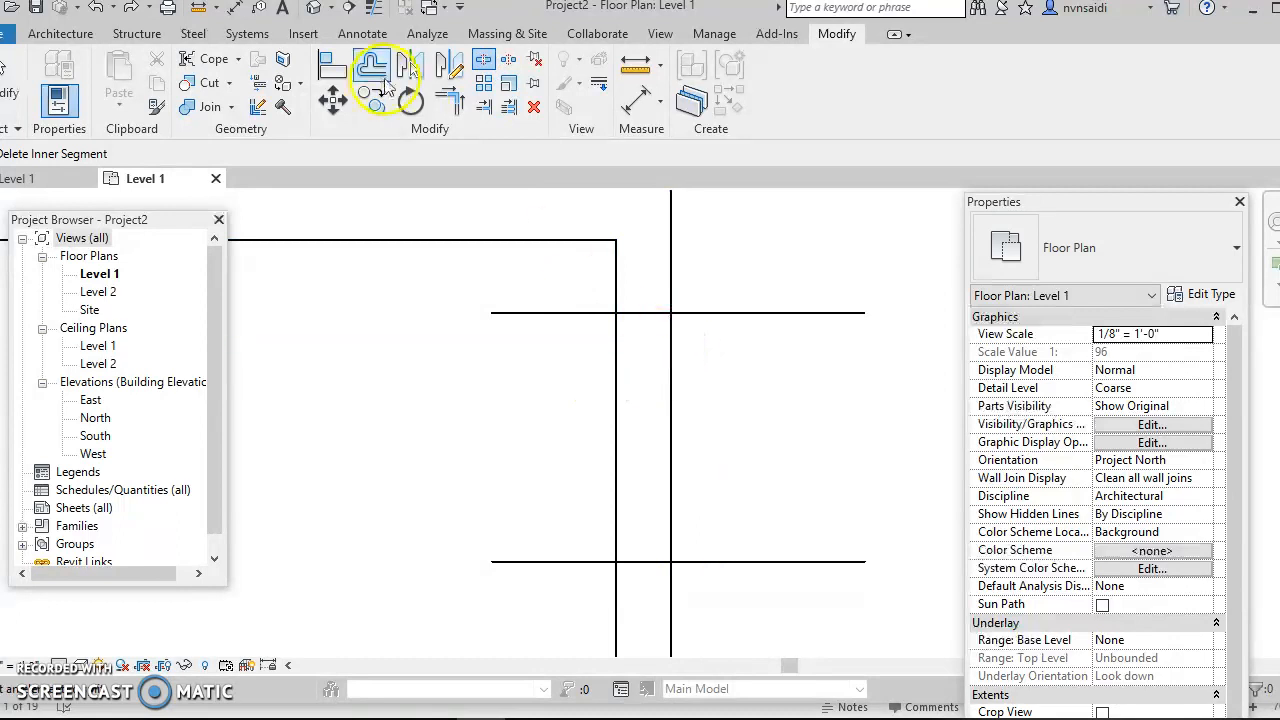
Trim the upper segments of both right lines back to the upper crossing line using Trim/Extend Multiple Elements
left_click(510, 107)
left_click(640, 313)
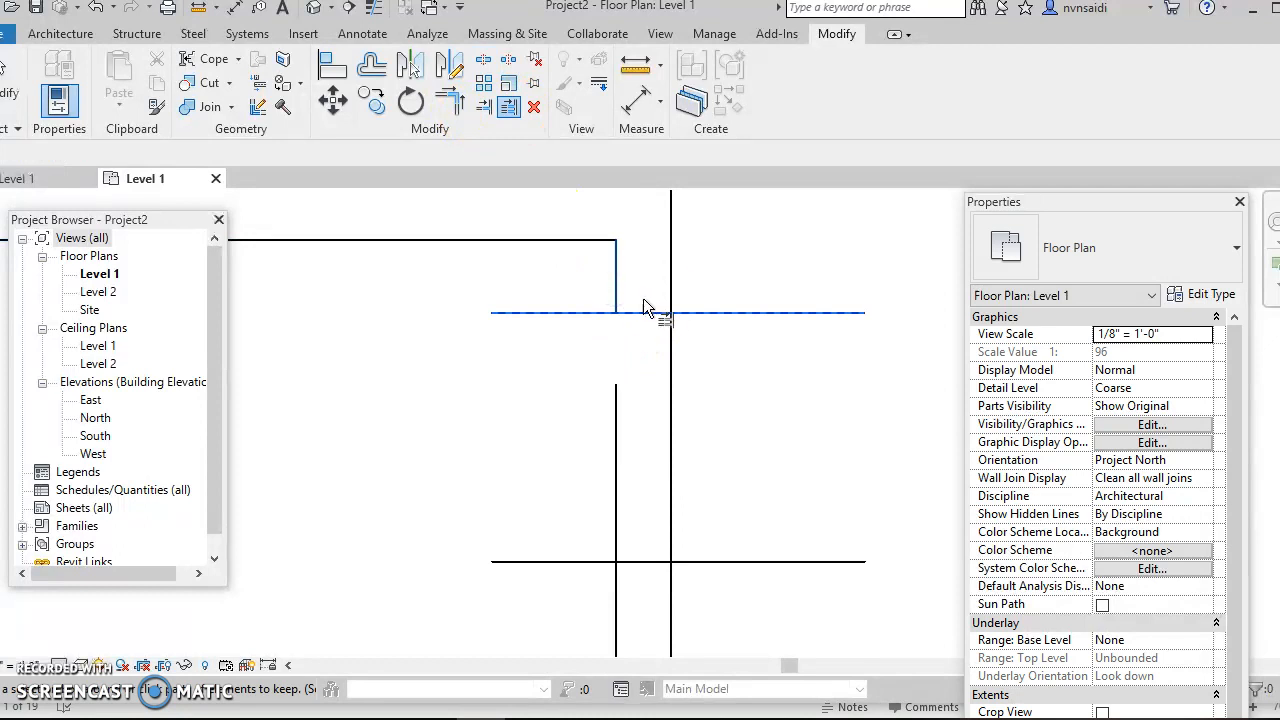
left_click(669, 317)
left_click(672, 292)
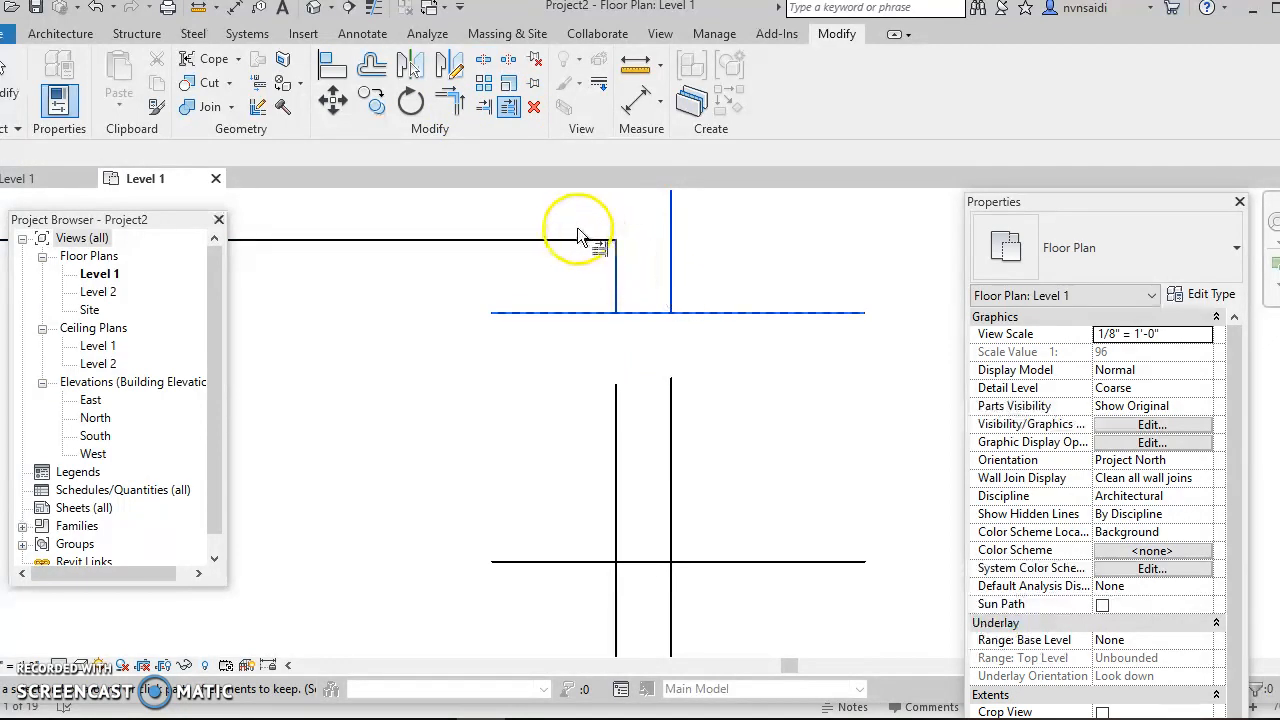
Trim the lower segments of both right lines back to the lower crossing line using Trim/Extend Multiple Elements
left_click(512, 118)
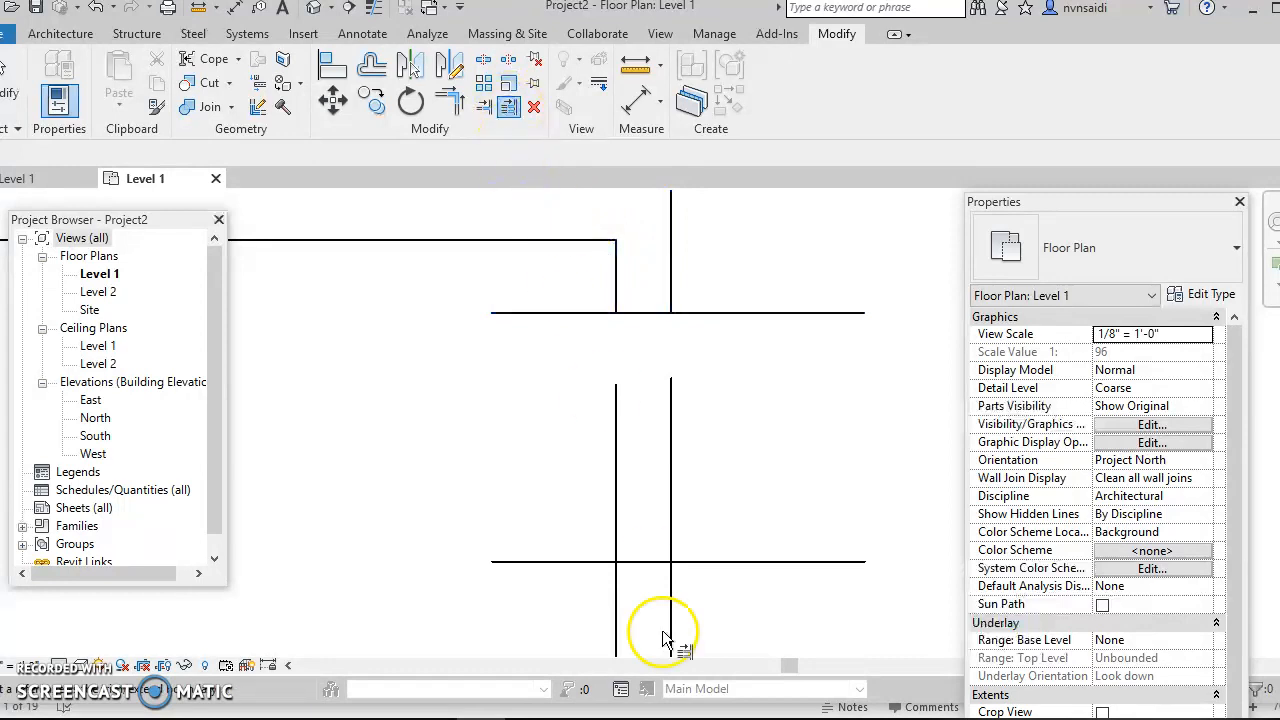
left_click(640, 563)
left_click(618, 592)
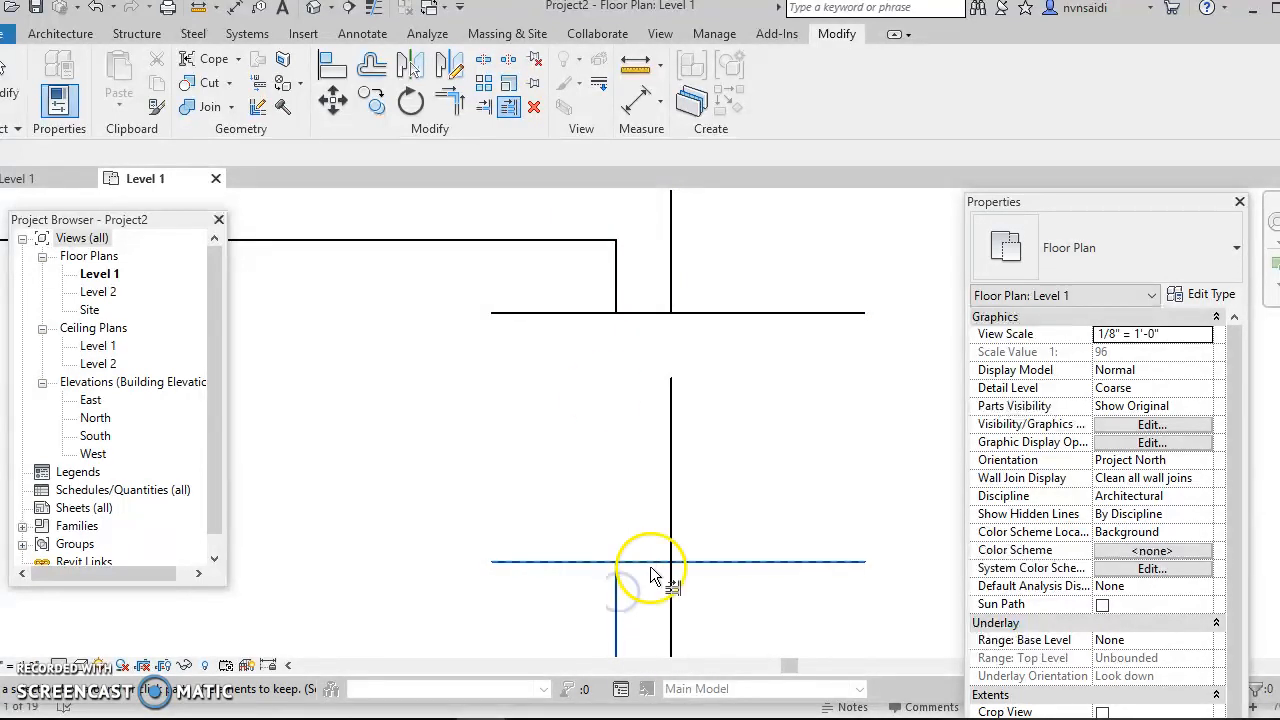
left_click(671, 590)
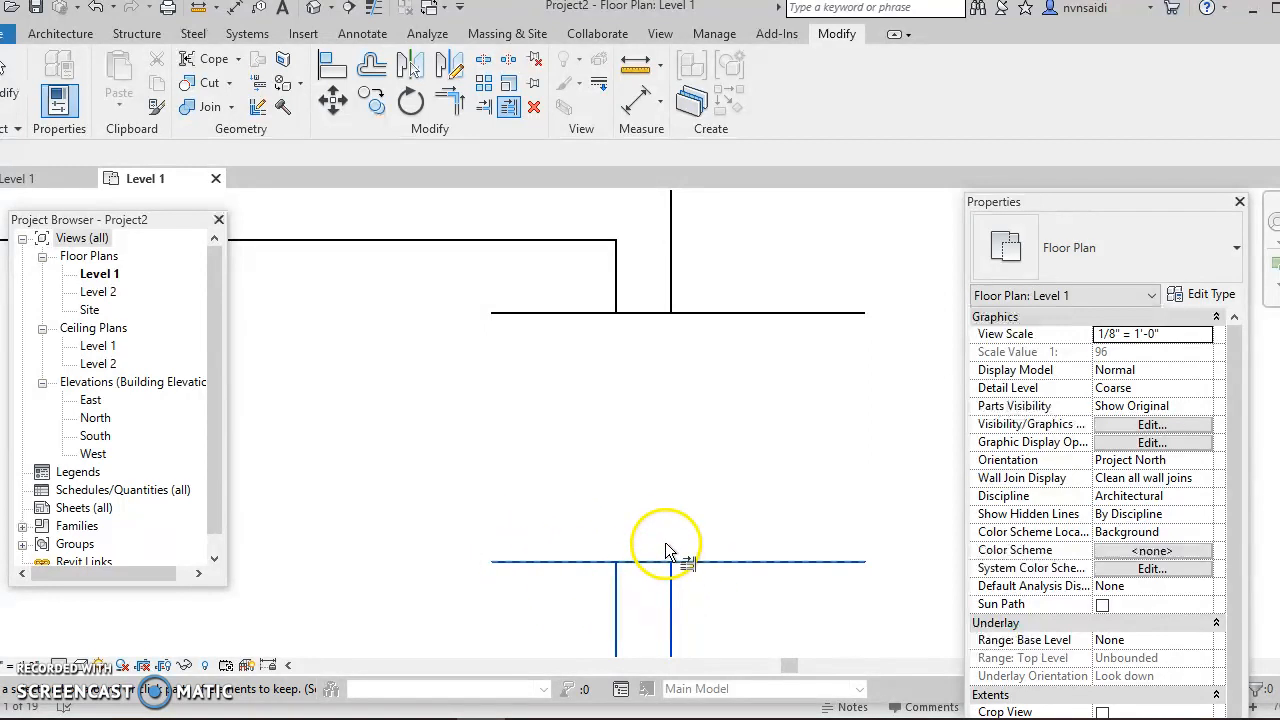
Trim the overhanging ends of the upper crossing line to corners with the inner and outer right lines
left_click(437, 108)
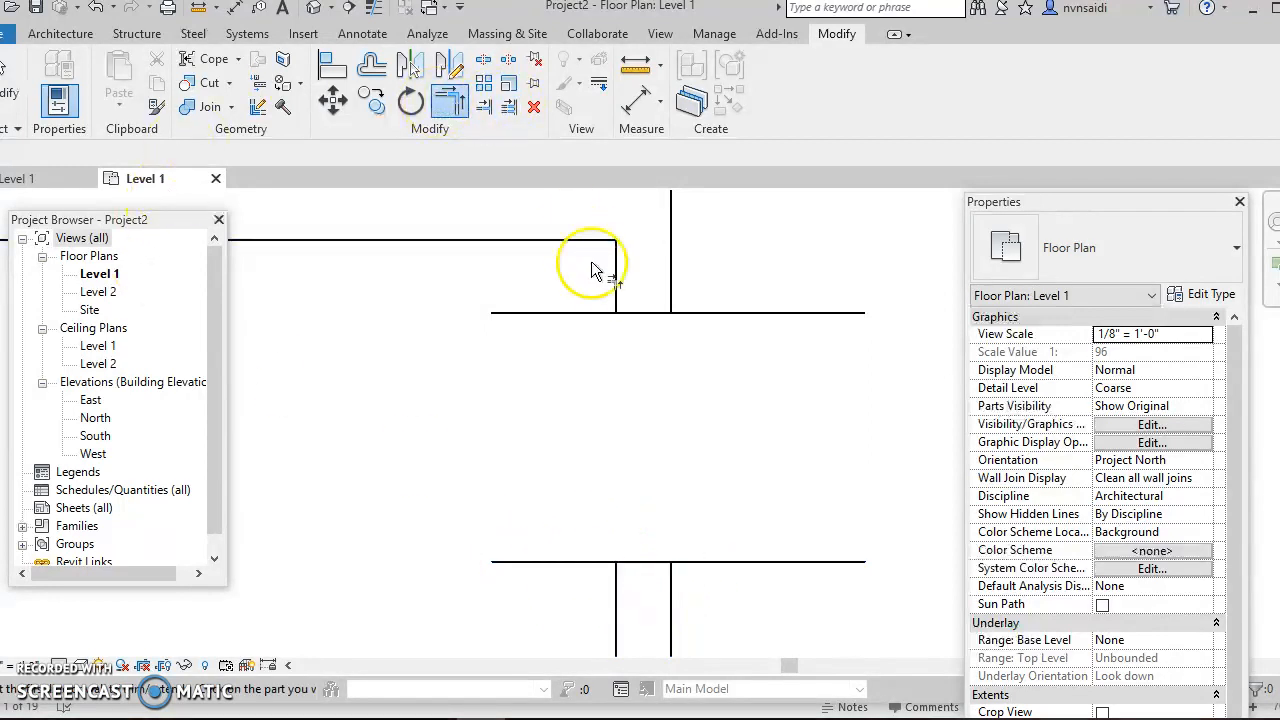
left_click(669, 291)
left_click(654, 307)
left_click(652, 313)
left_click(671, 300)
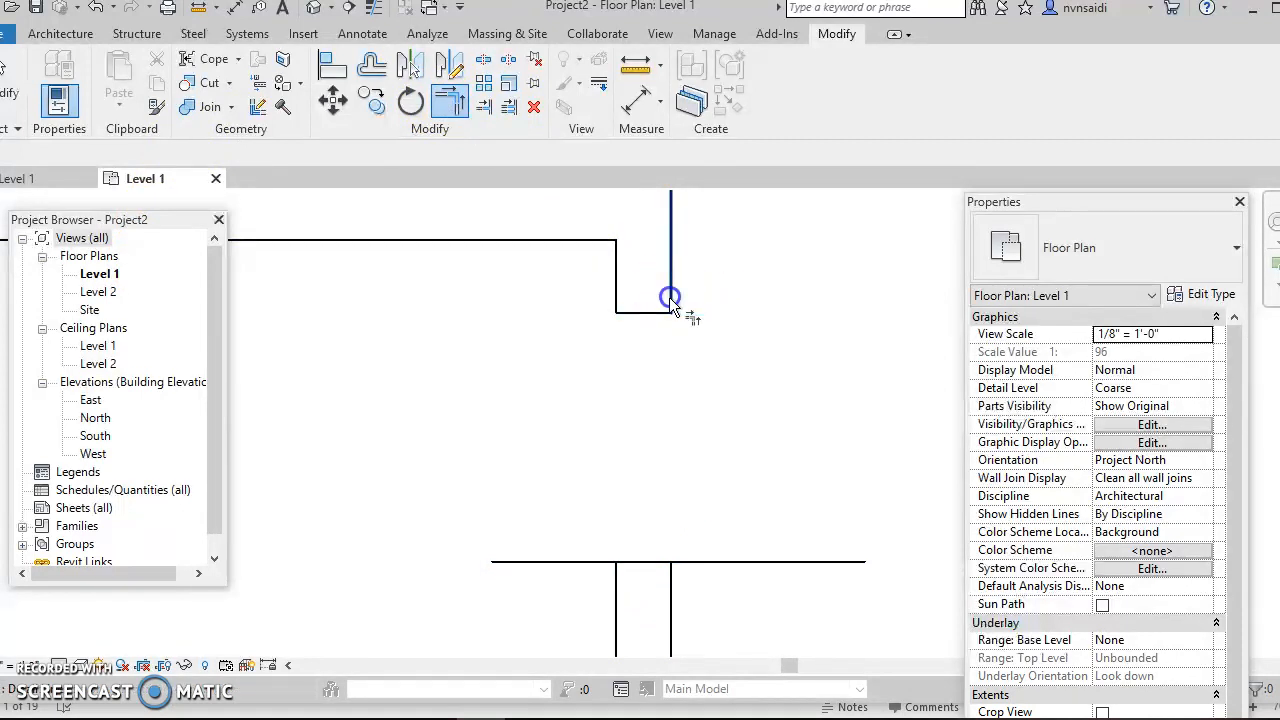
Trim the overhanging ends of the lower crossing line to corners with the outer and inner right lines
left_click(642, 562)
left_click(671, 579)
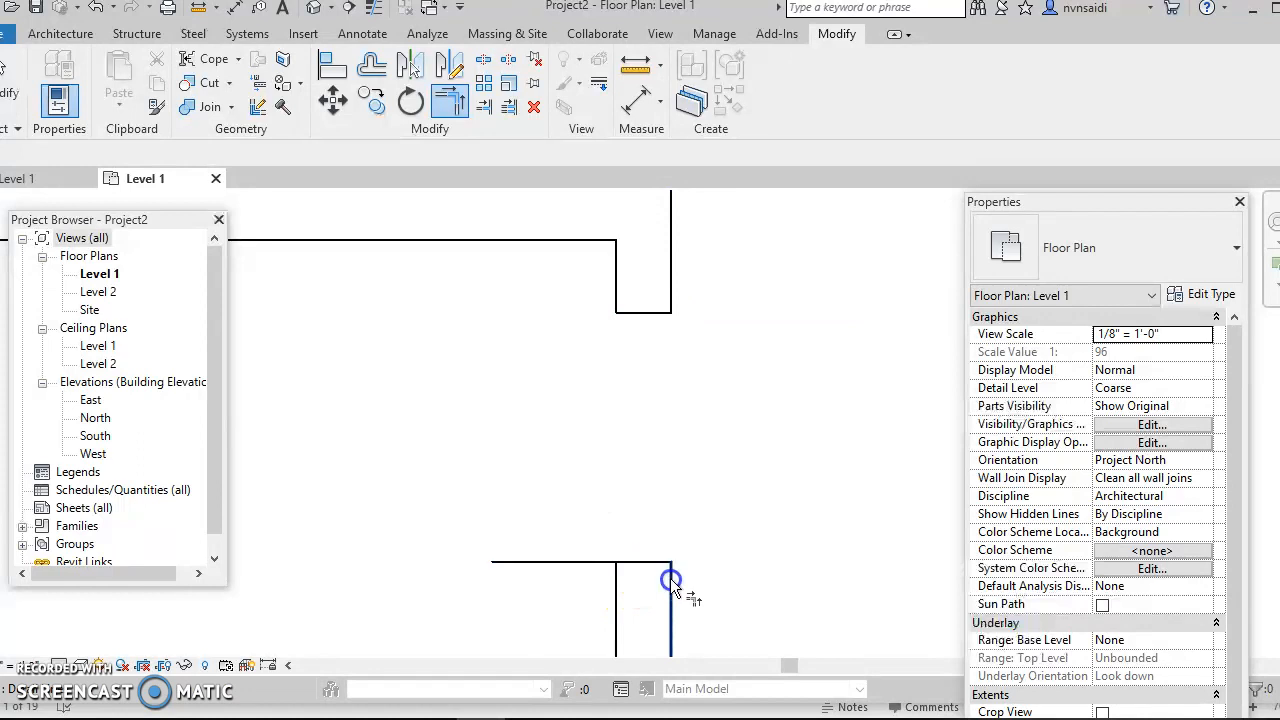
left_click(635, 562)
left_click(617, 582)
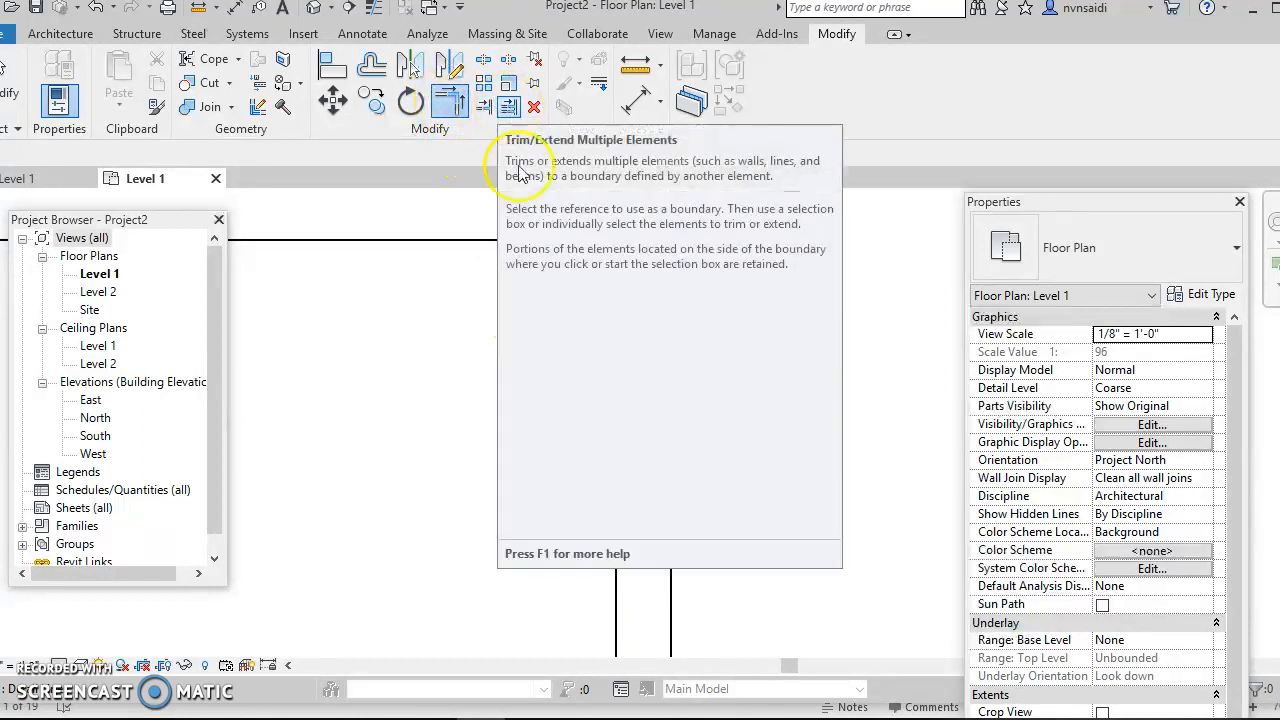
left_click(509, 107)
scroll(548, 389, "down", 3)
middle_click_drag(424, 382, 732, 377)
scroll(732, 377, "down", 2)
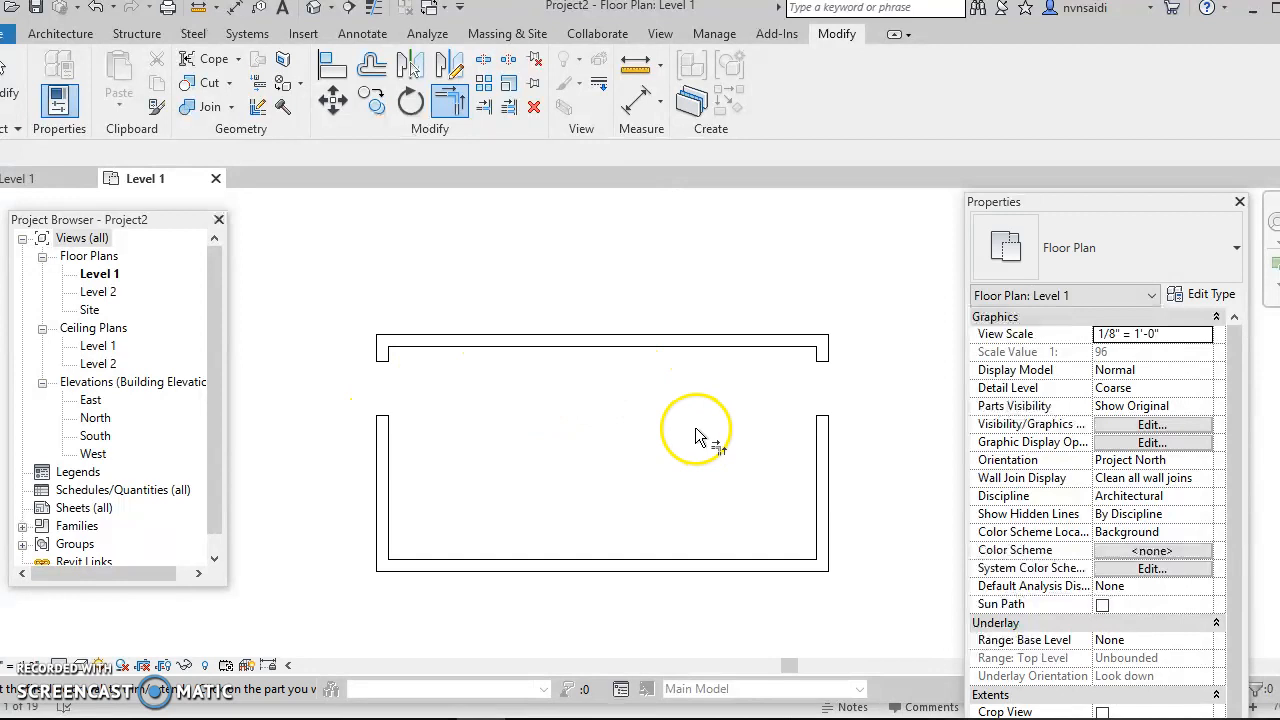
Draw a 2' horizontal thin detail line from the inner upper-left corner outward past the left wall
scroll(388, 360, "up", 2)
scroll(388, 360, "up", 1)
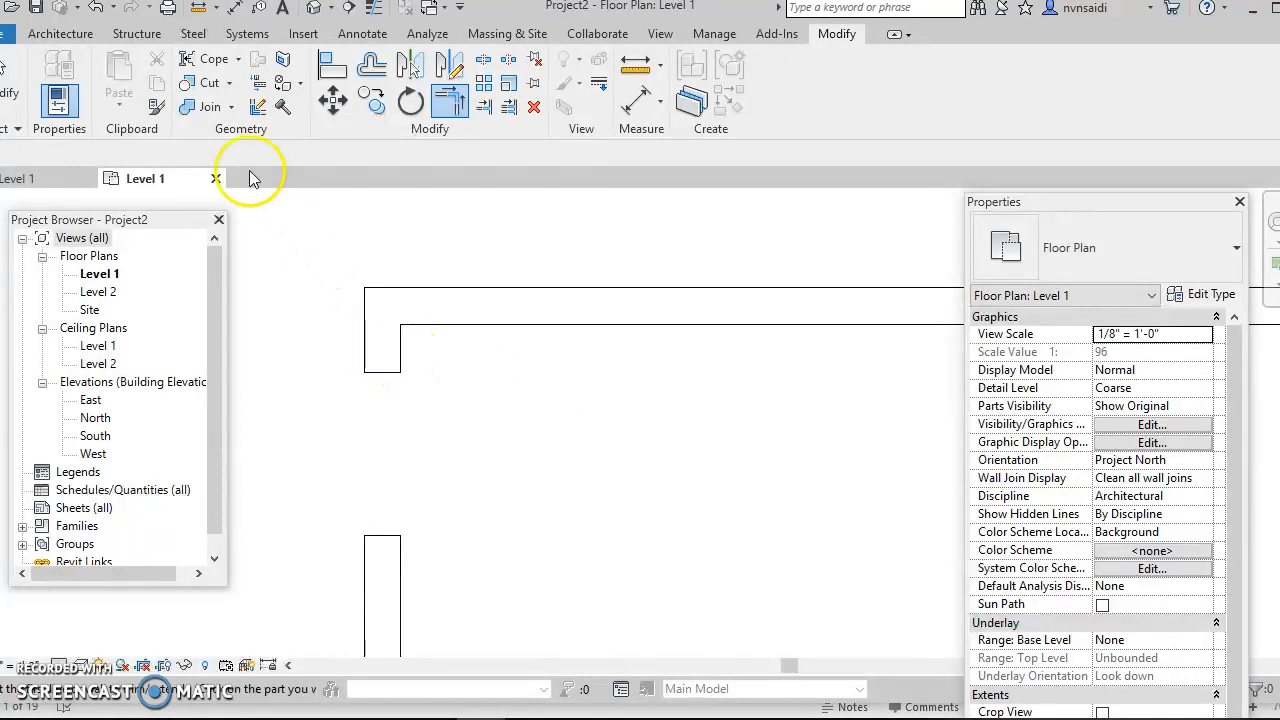
left_click(364, 36)
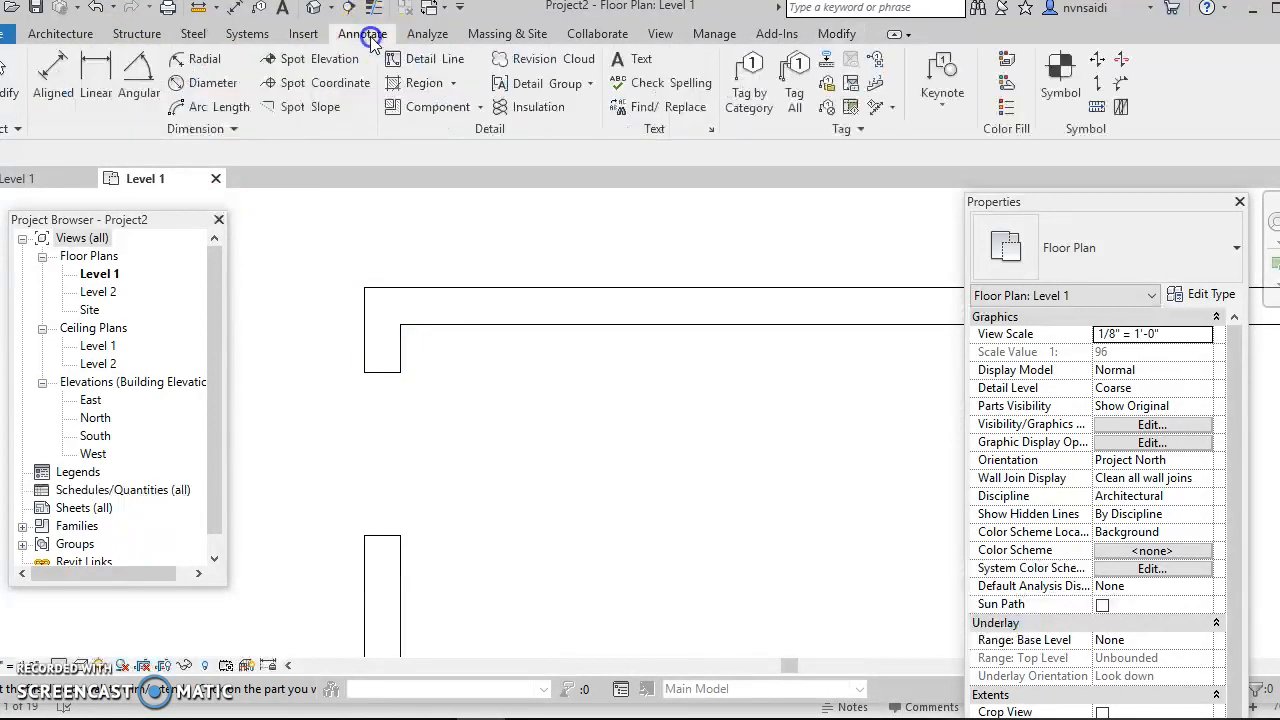
left_click(420, 58)
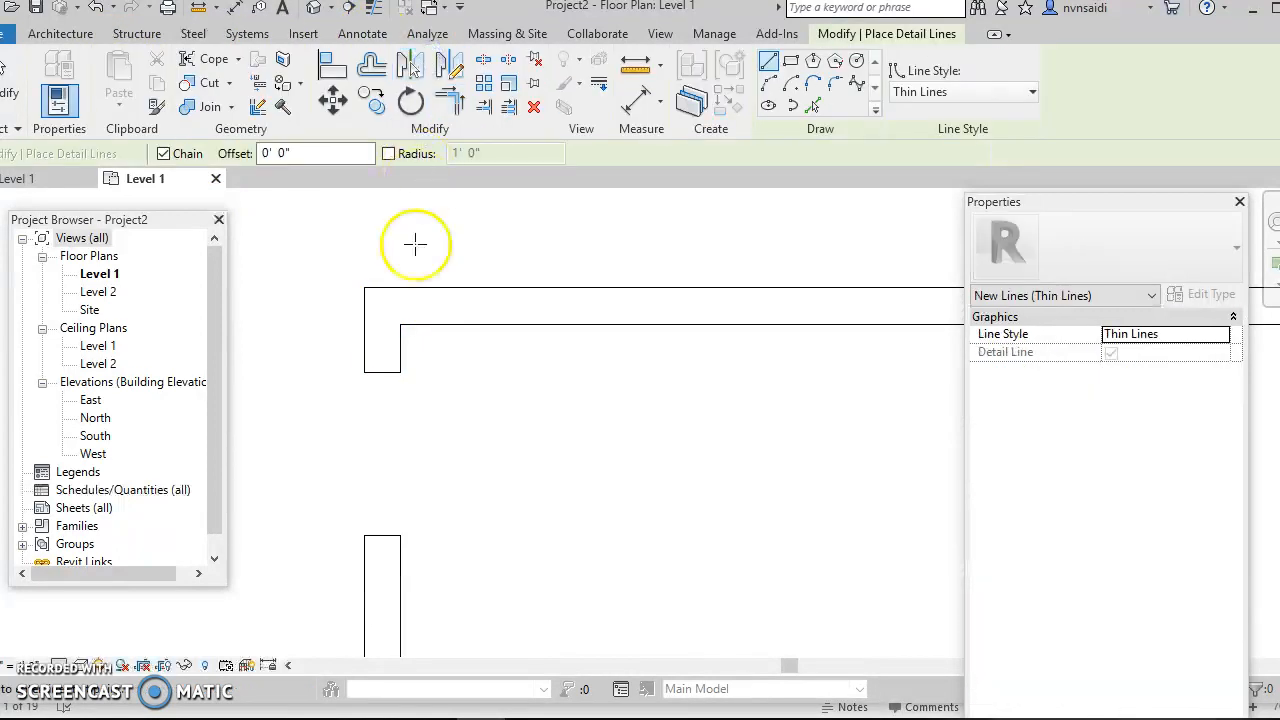
left_click(400, 323)
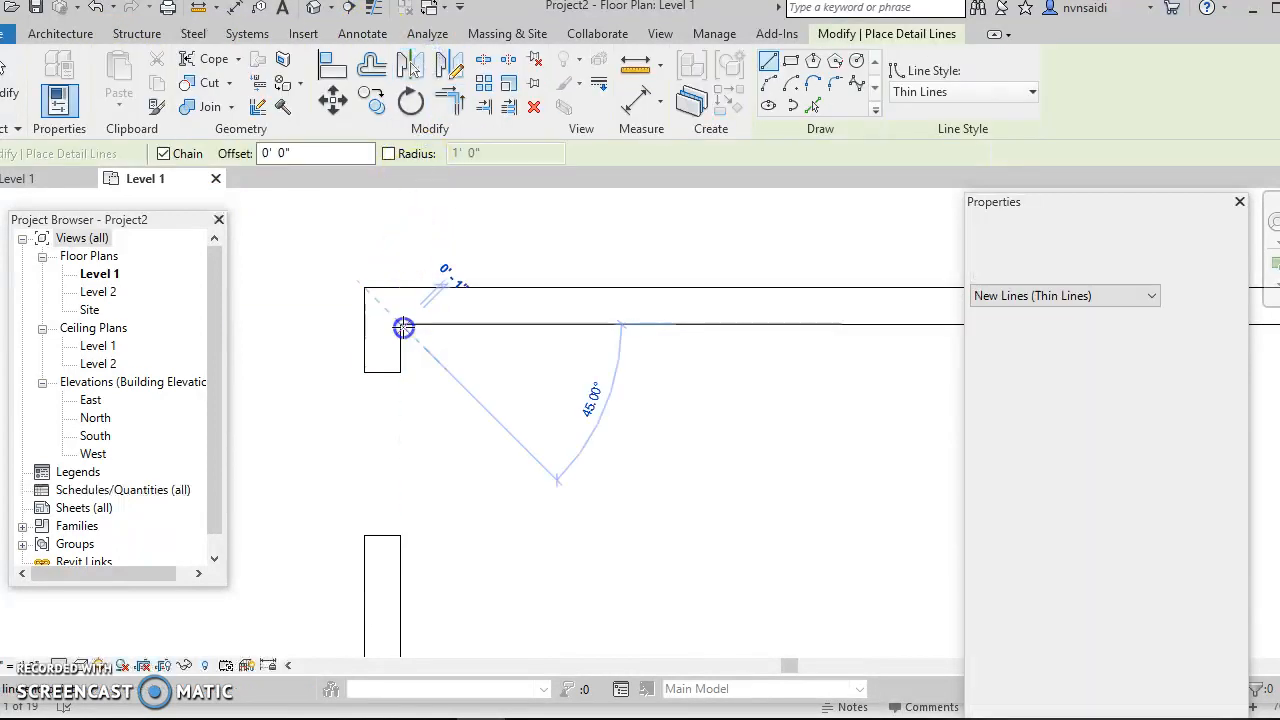
left_click(293, 323)
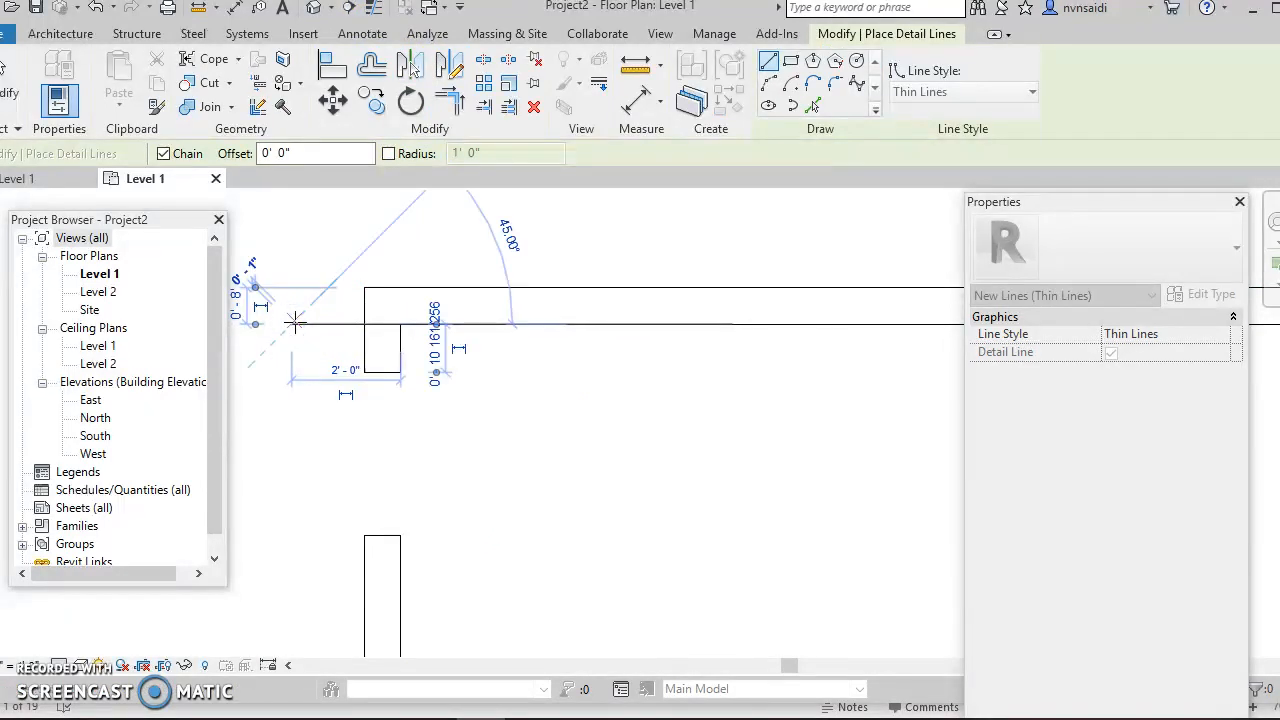
key("Escape")
key("Escape")
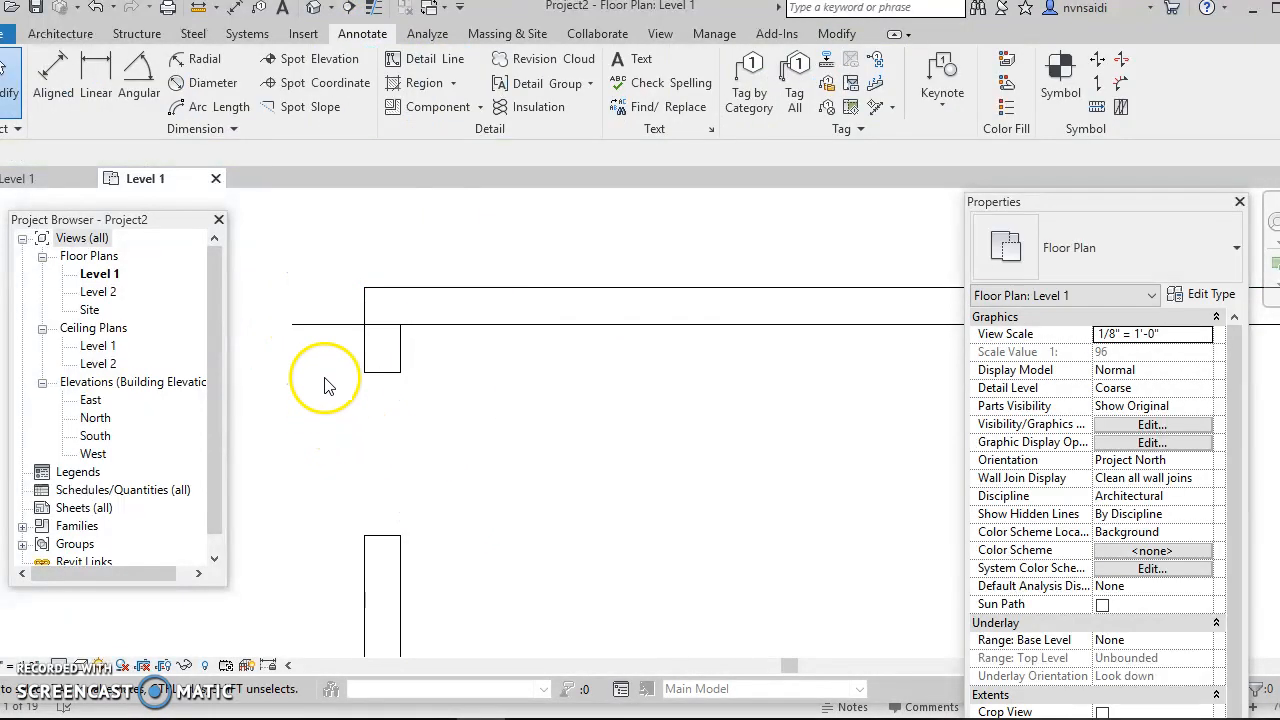
Change the line style of the short detail line at the upper-left corner to Hidden Lines
left_click(331, 325)
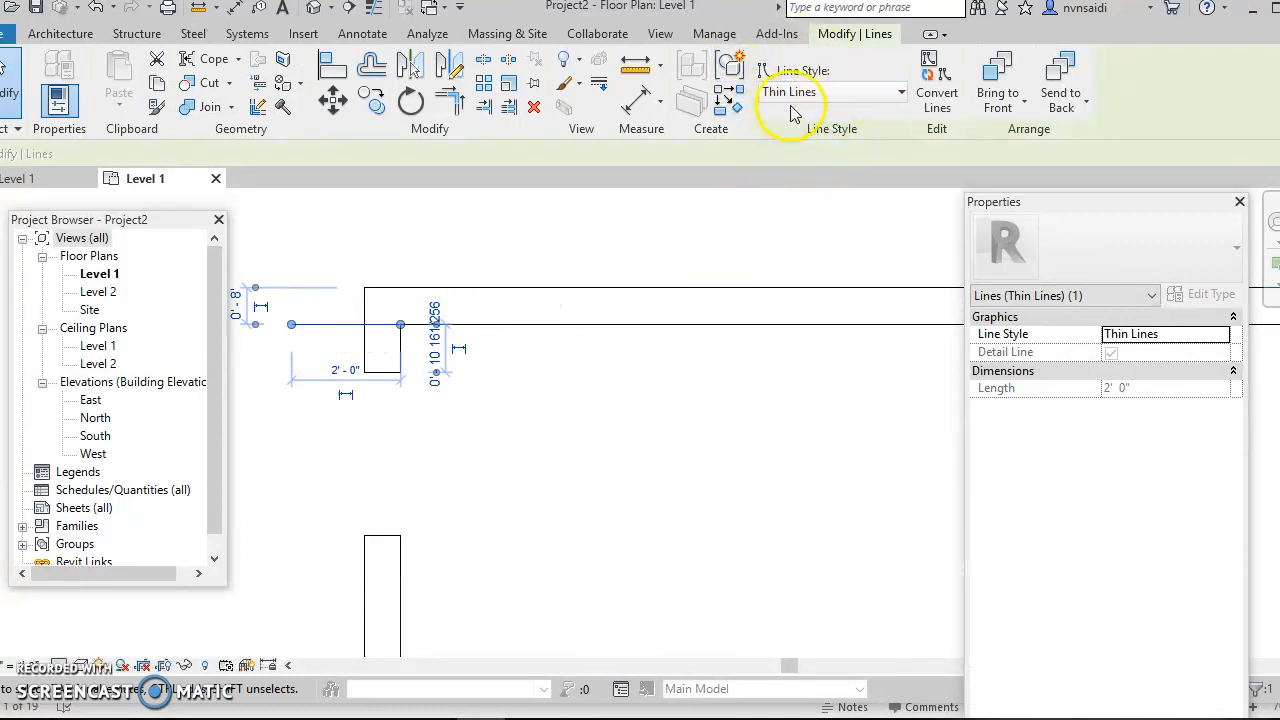
left_click(857, 103)
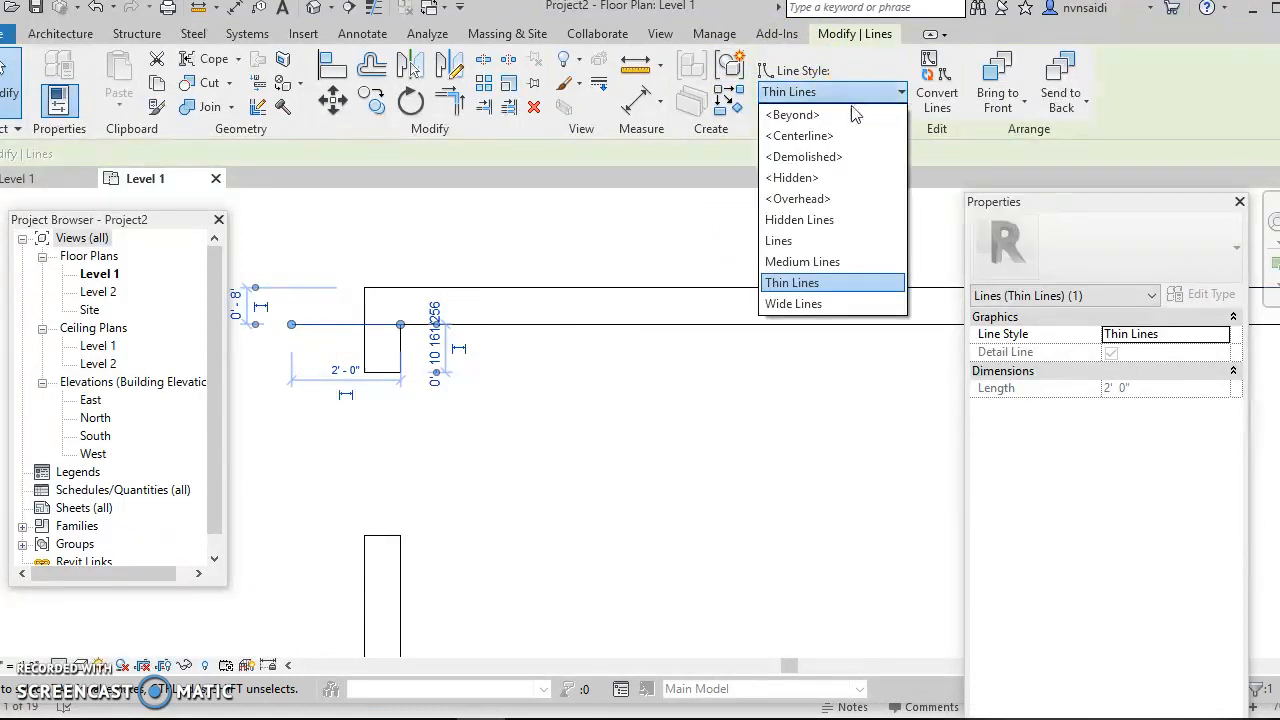
left_click(820, 218)
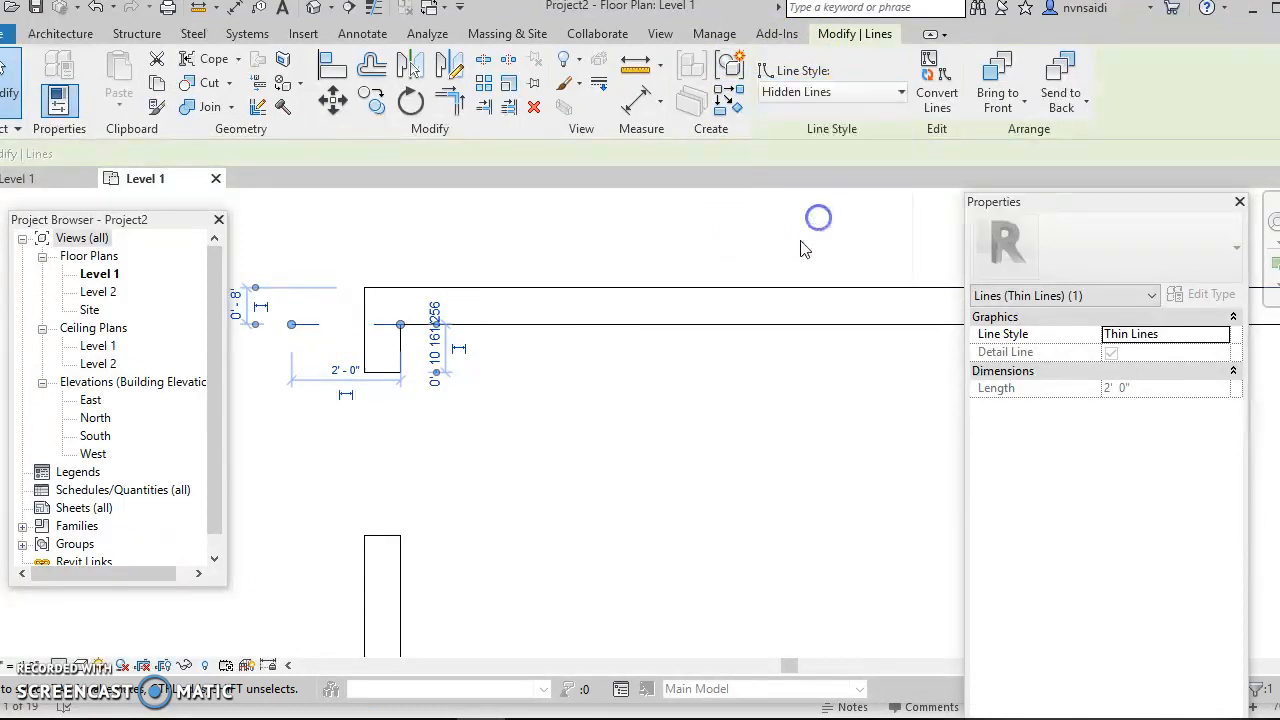
left_click(709, 380)
scroll(713, 428, "down", 2)
scroll(713, 428, "down", 2)
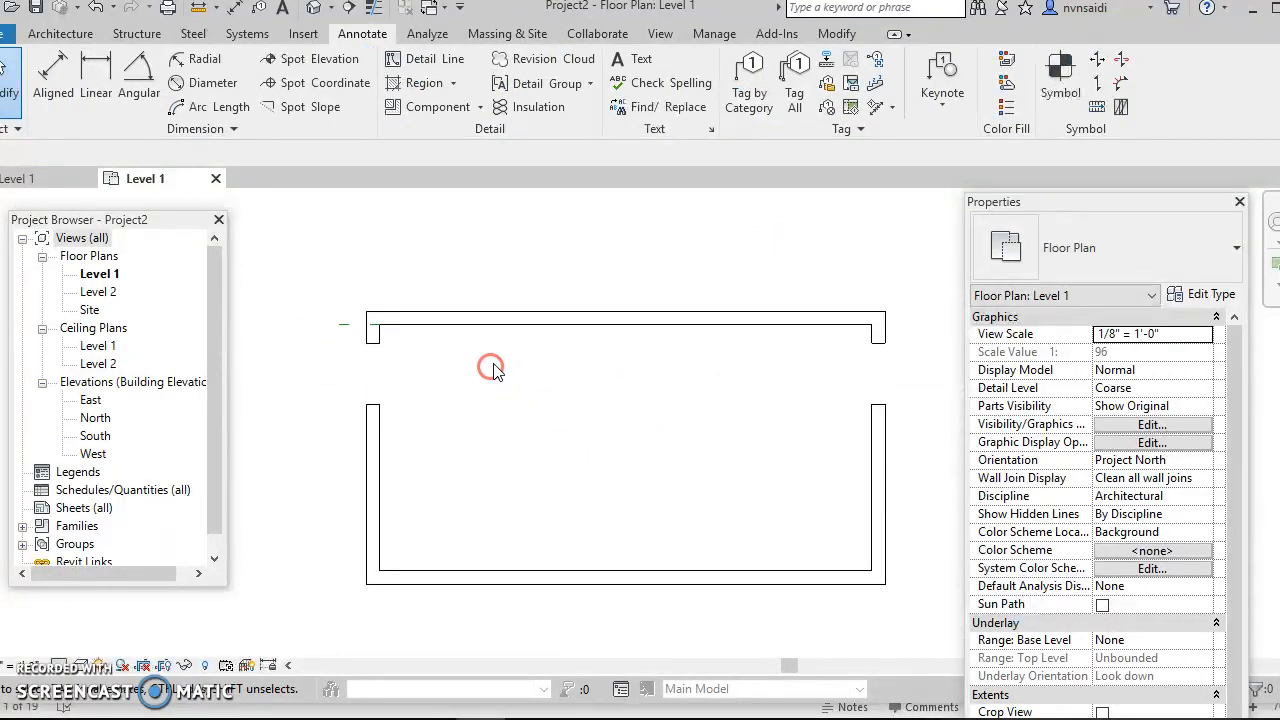
Stretch the hidden line's right end horizontally past the outer right wall, making it about 29' long
left_click(345, 326)
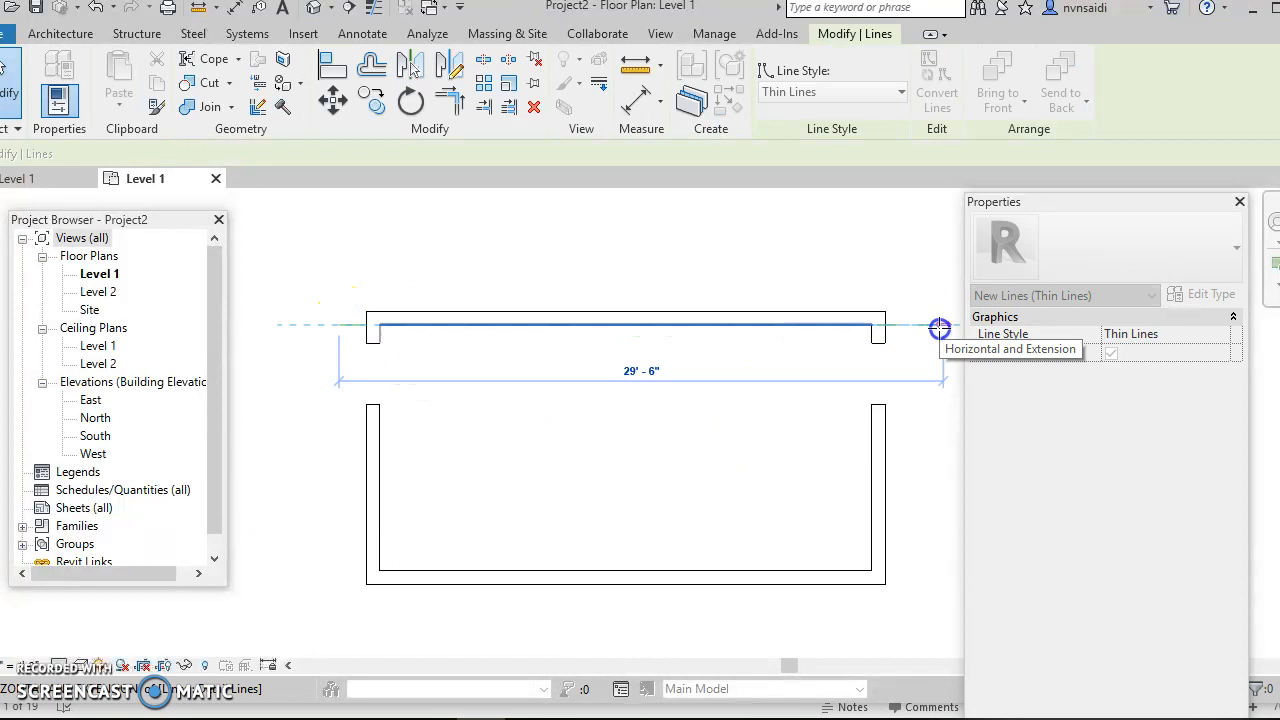
left_click(940, 329)
key("Escape")
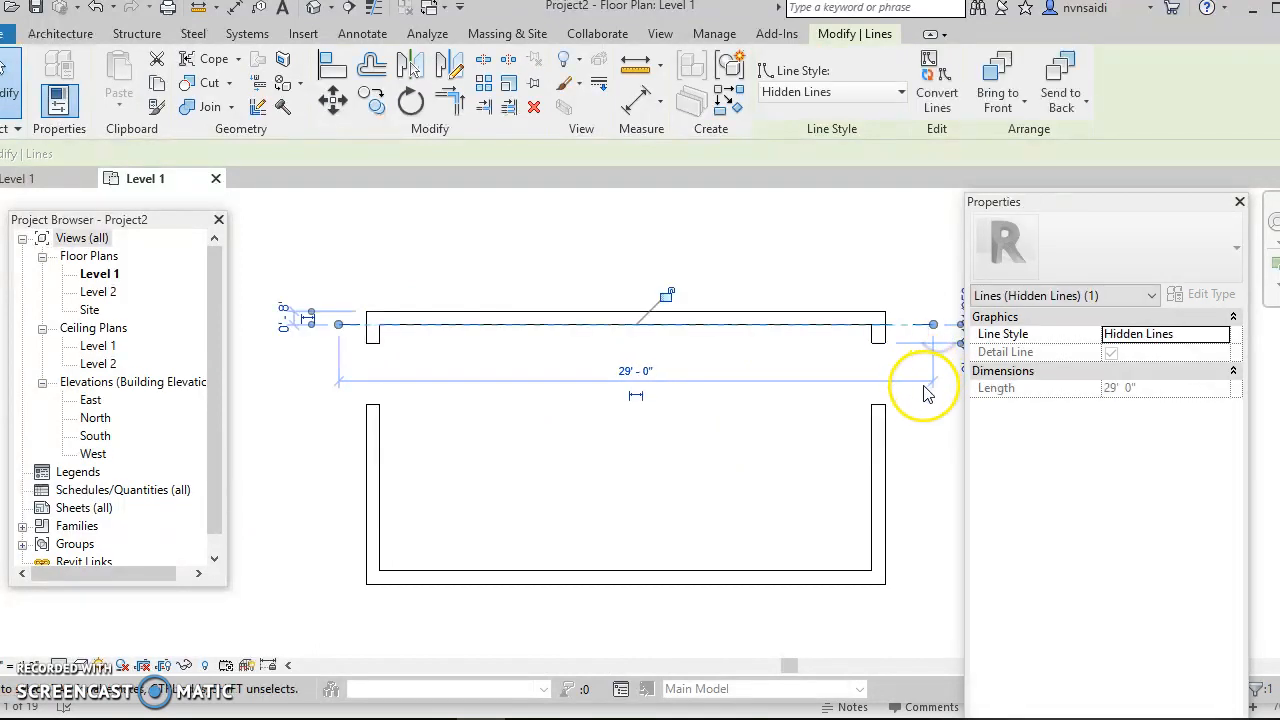
left_click(925, 390)
middle_click_drag(895, 361, 864, 369)
left_click(294, 371)
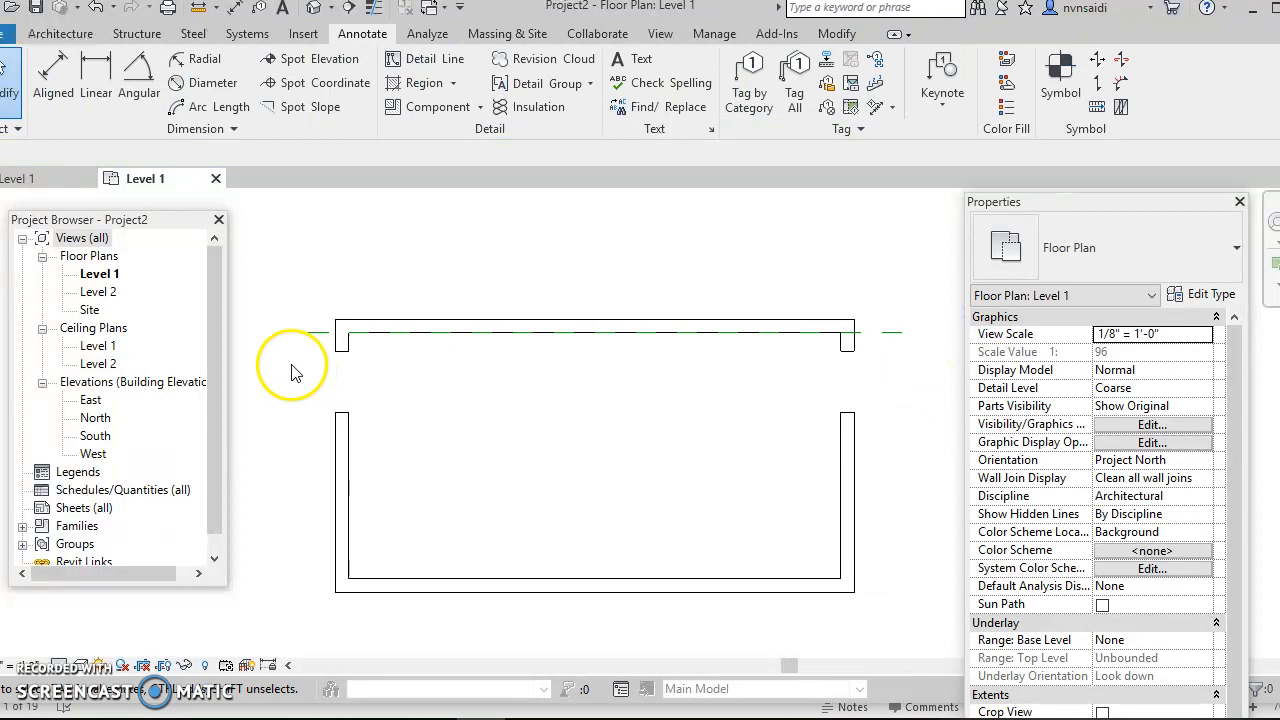
Offset a copy of the hidden line 3" downward, into the room
left_click(329, 321)
left_click(371, 66)
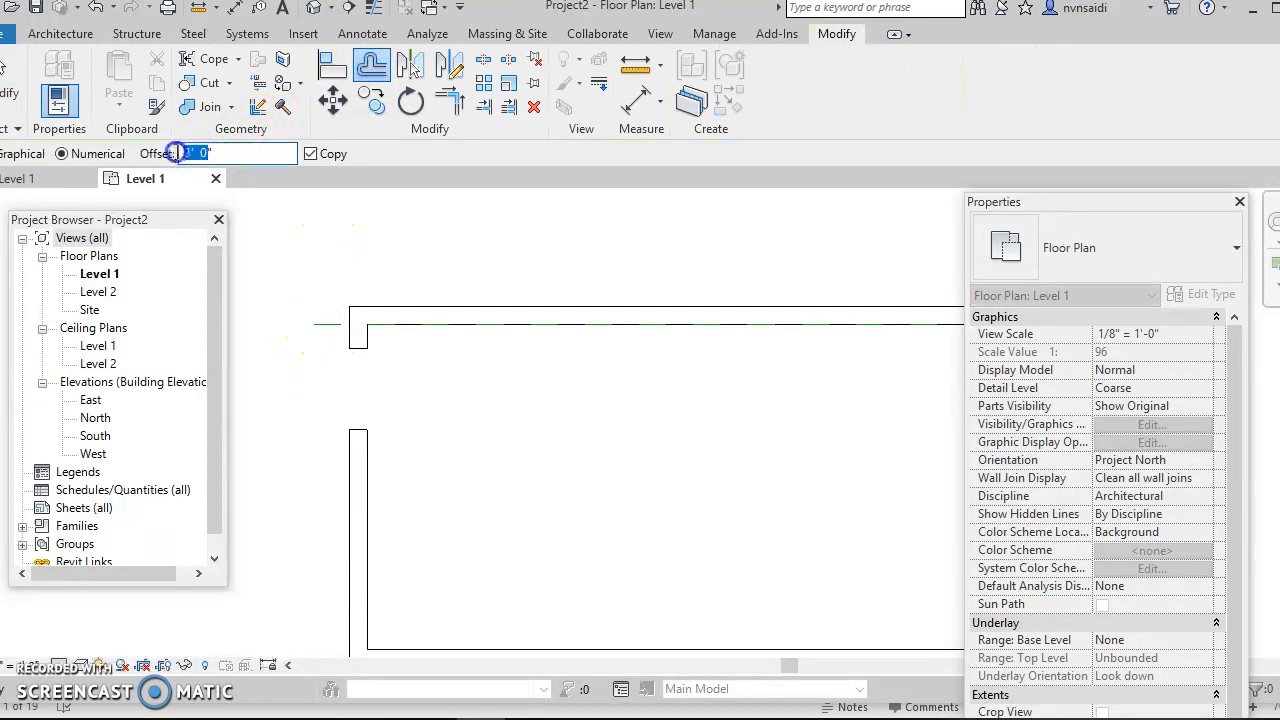
left_click(327, 330)
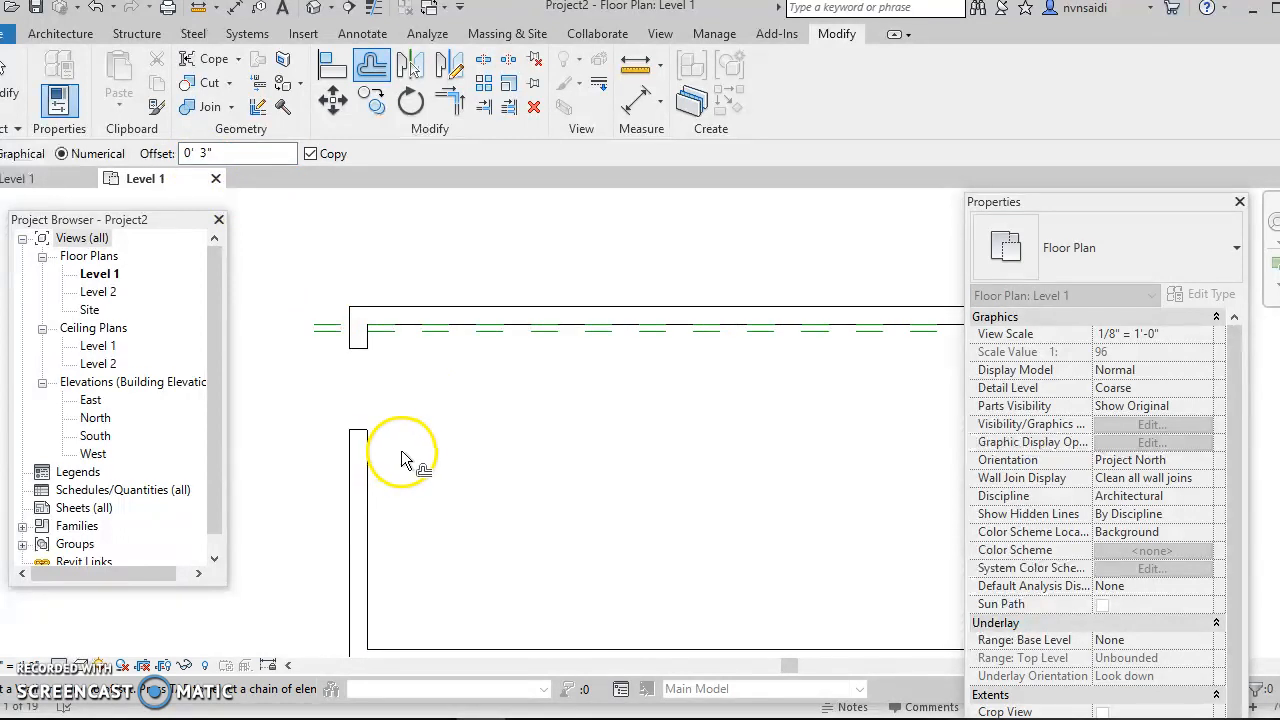
scroll(401, 405, "up", 1)
middle_click_drag(401, 405, 603, 394)
scroll(610, 415, "up", 3)
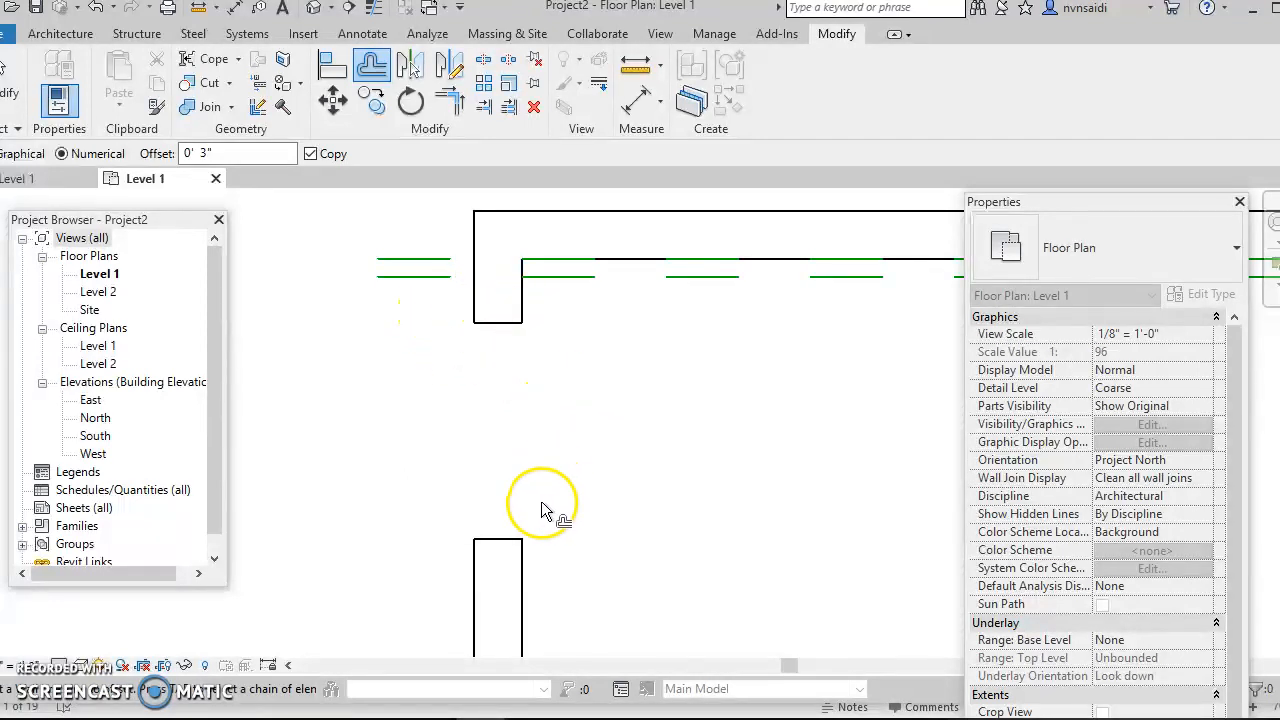
key("Escape")
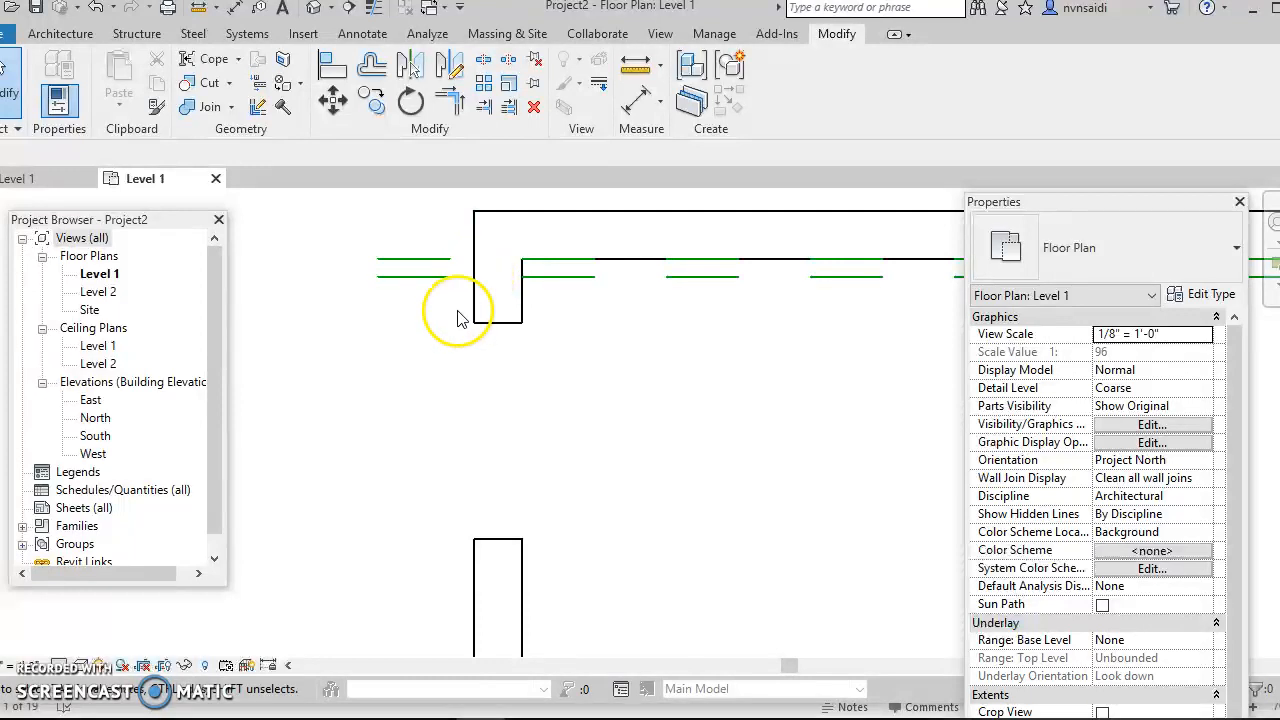
Try moving the two end lines of the left opening up to the lower hidden line, and undo the move
left_click_drag(449, 310, 588, 565)
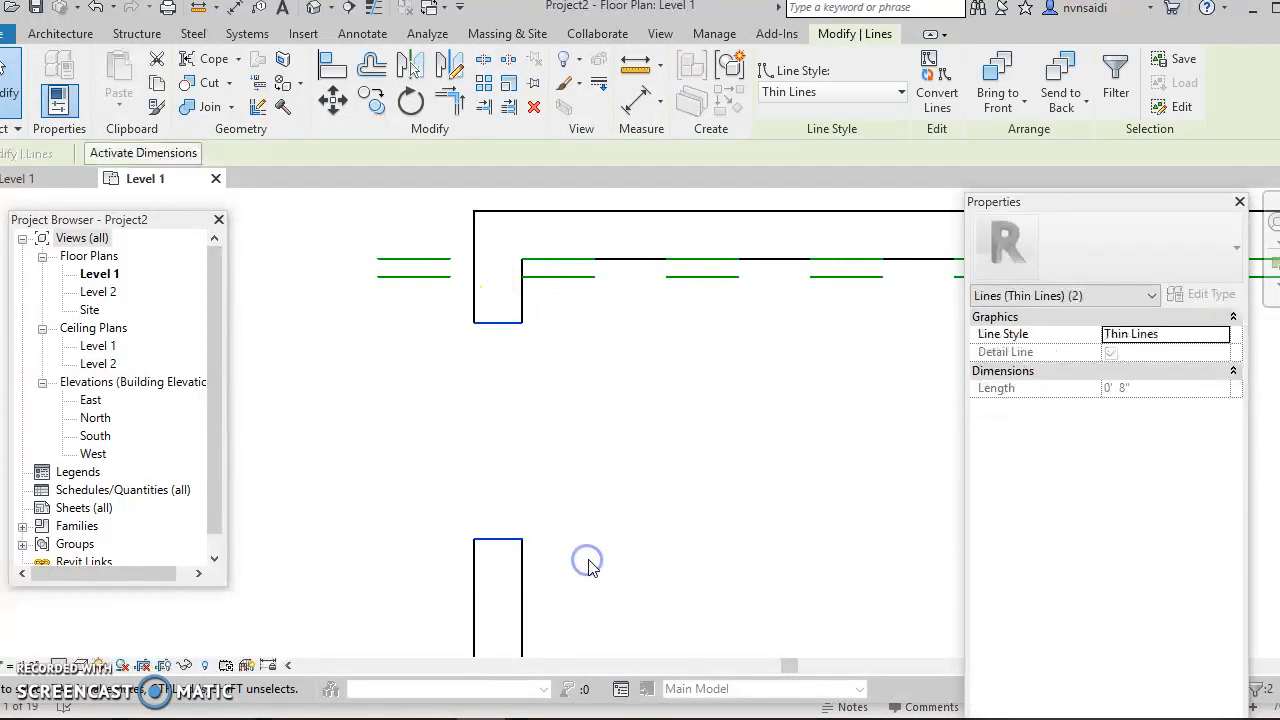
left_click(333, 100)
left_click(474, 321)
left_click(476, 280)
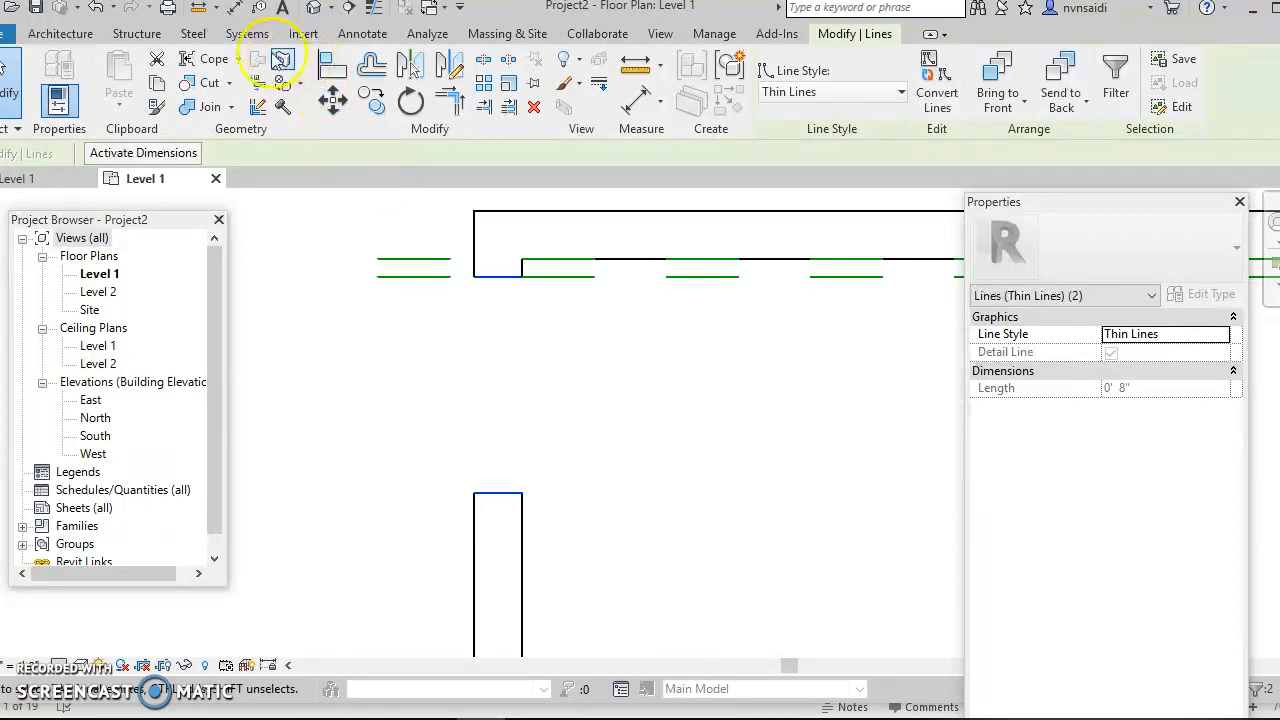
left_click(97, 10)
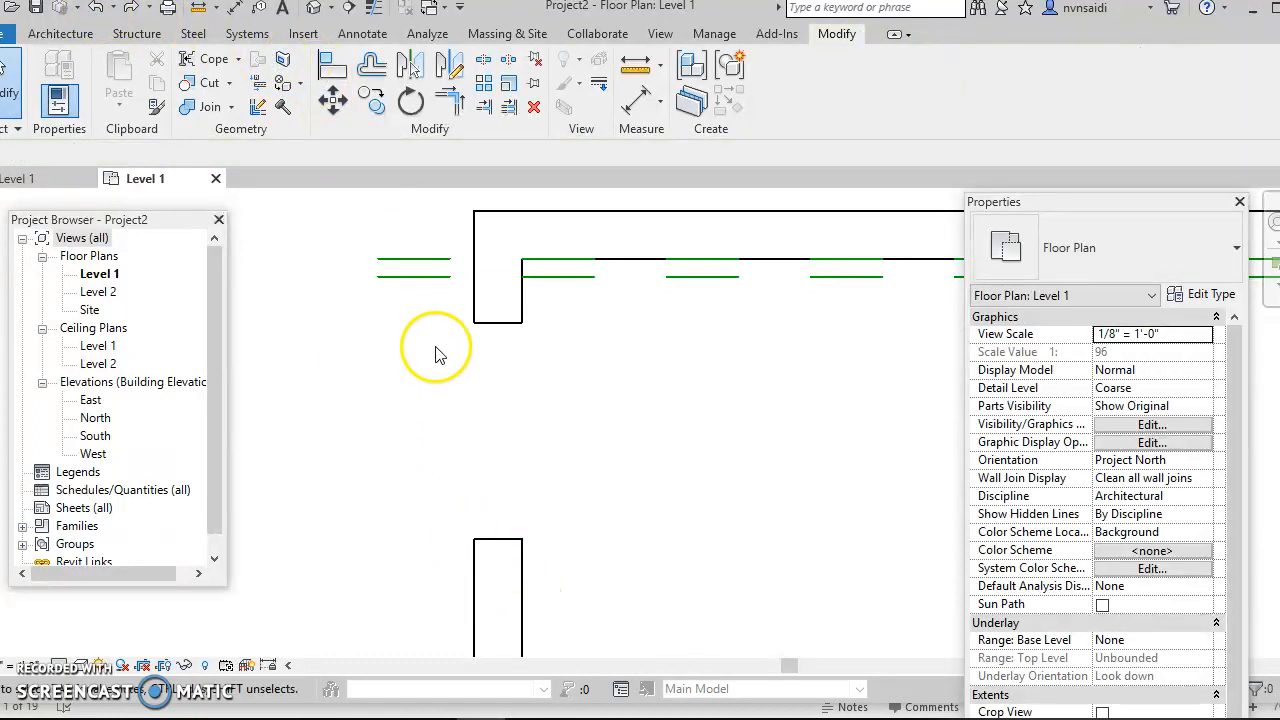
Move the left opening's two end lines straight up together so the upper one lies on the lower hidden line
left_click_drag(433, 299, 588, 577)
left_click(335, 103)
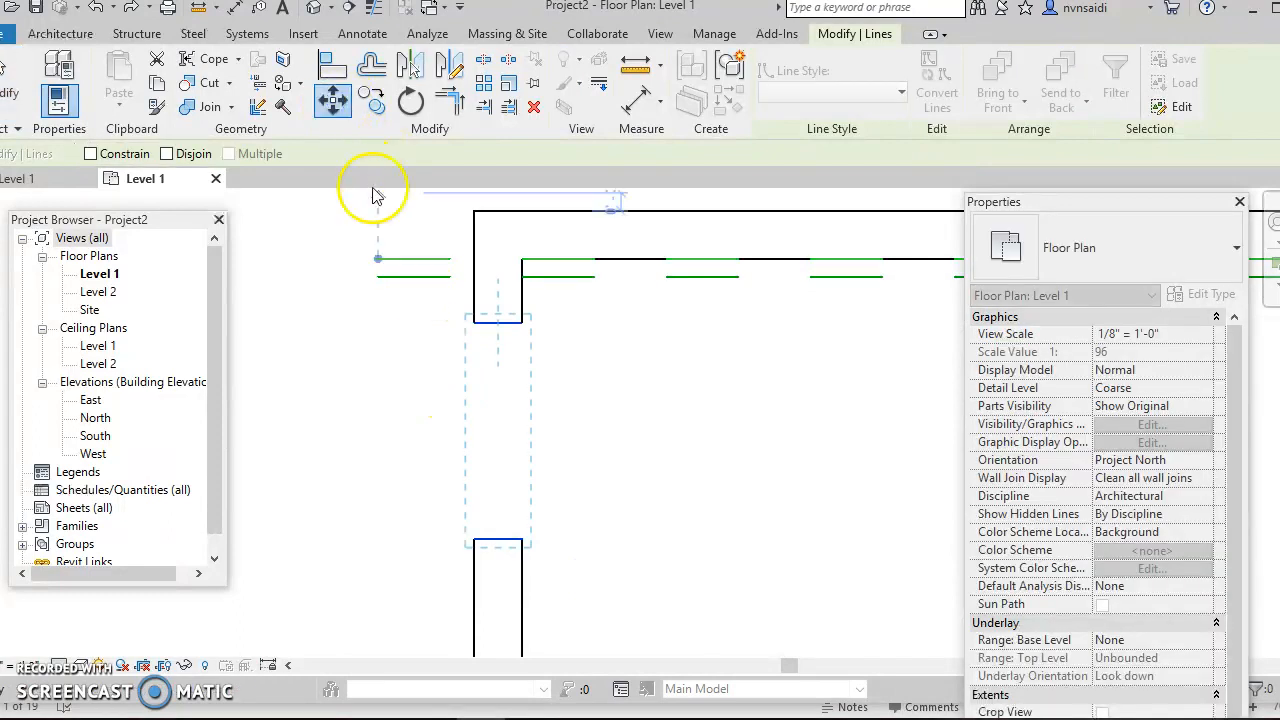
left_click(476, 323)
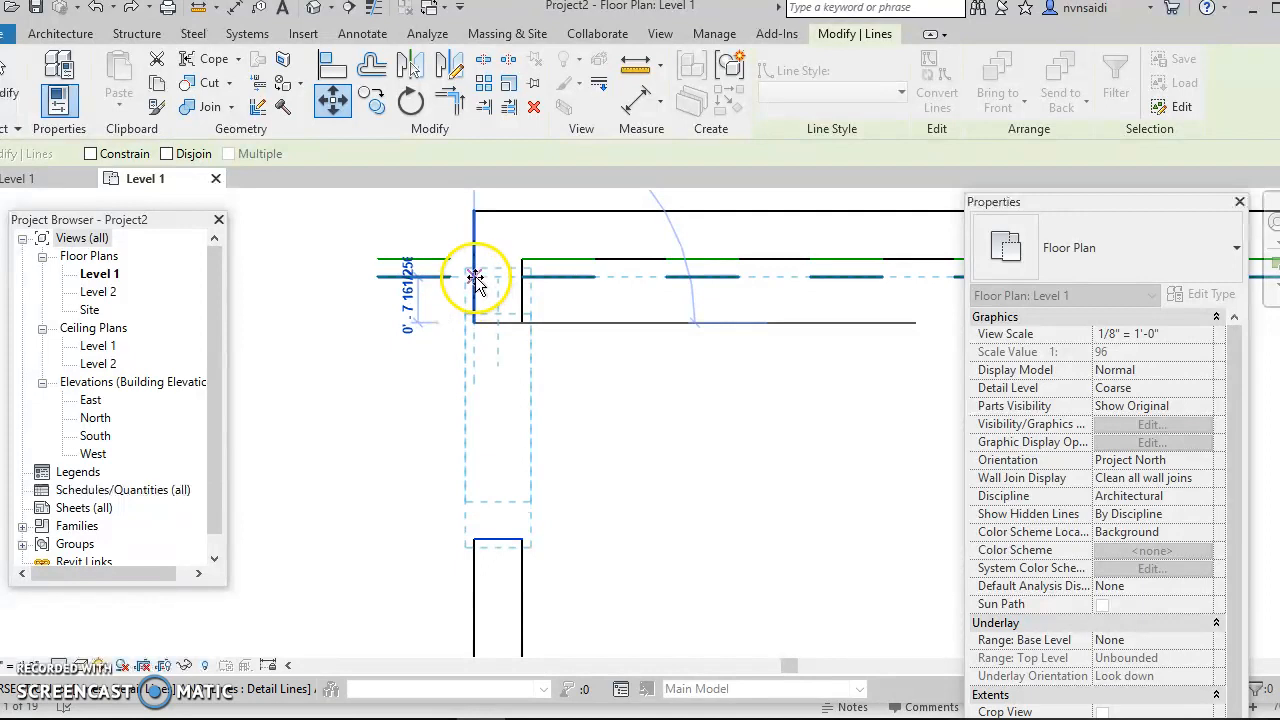
left_click(476, 278)
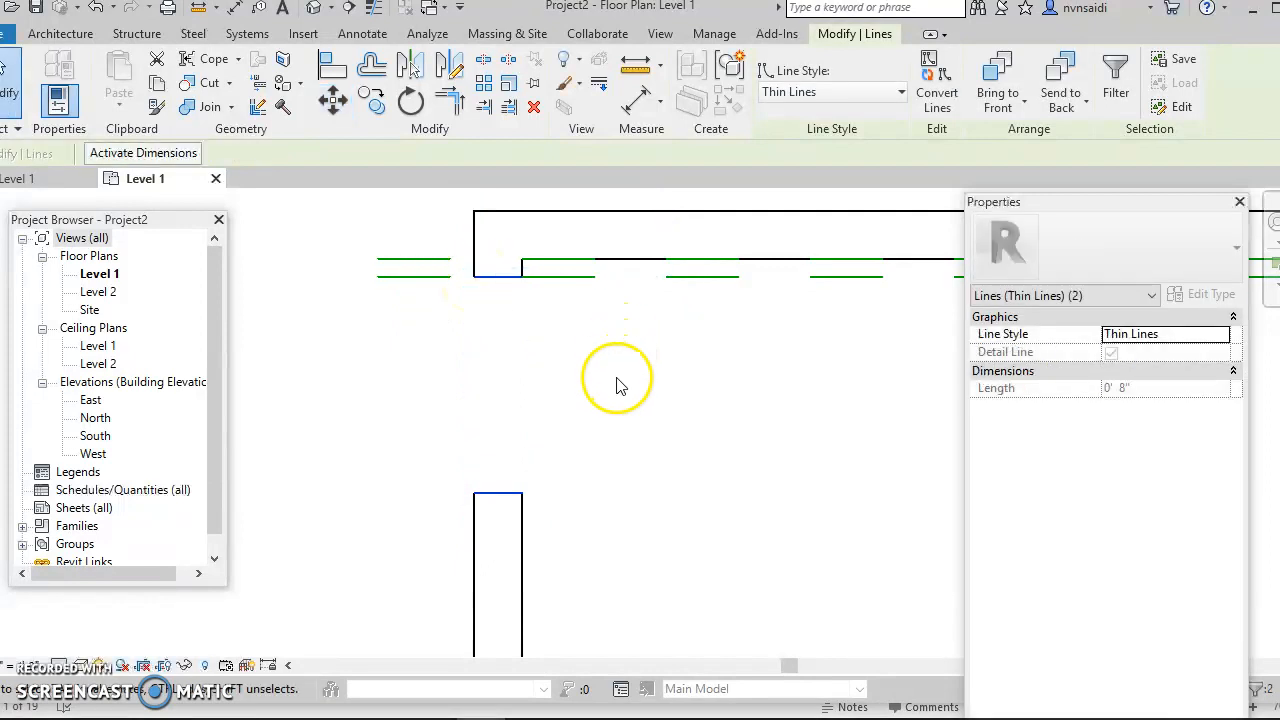
scroll(650, 402, "down", 2)
mouse_move(714, 406)
middle_mouse_down()
mouse_move(611, 420)
mouse_move(134, 414)
middle_mouse_up()
scroll(561, 416, "down", 1)
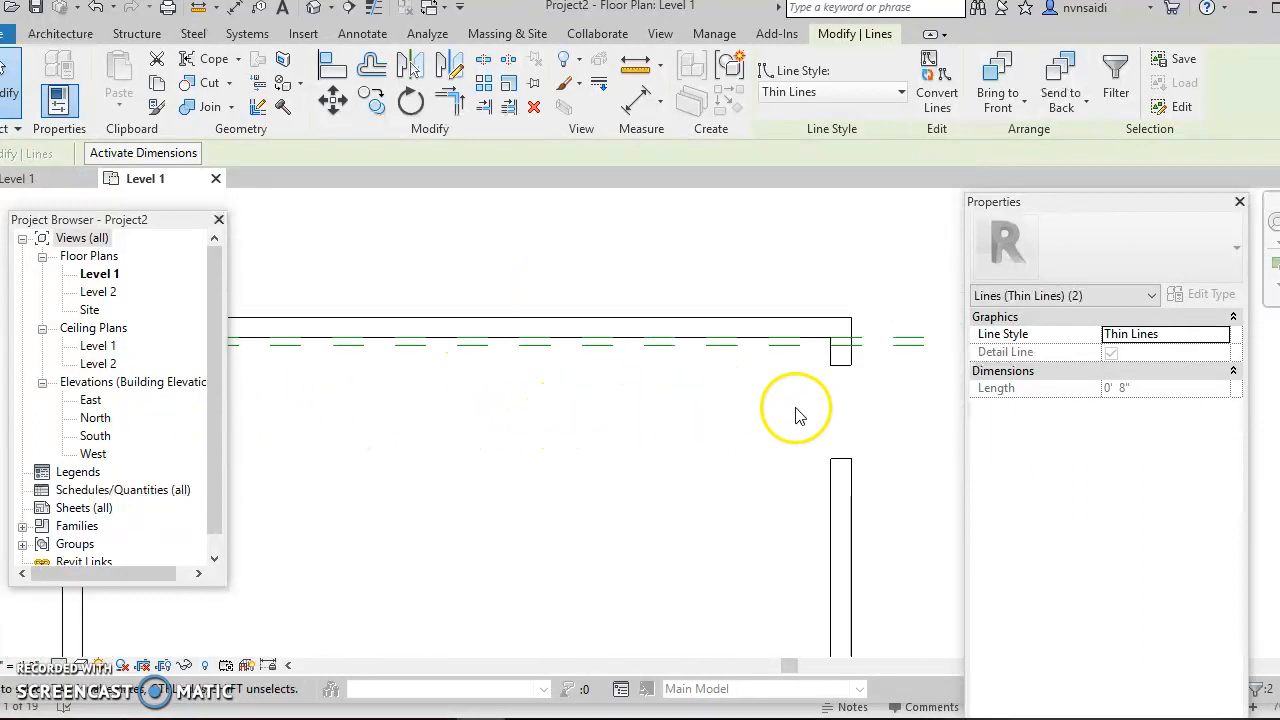
scroll(796, 360, "up", 2)
mouse_move(737, 384)
middle_mouse_down()
mouse_move(490, 366)
mouse_move(523, 425)
mouse_move(524, 398)
middle_mouse_up()
scroll(497, 372, "up", 2)
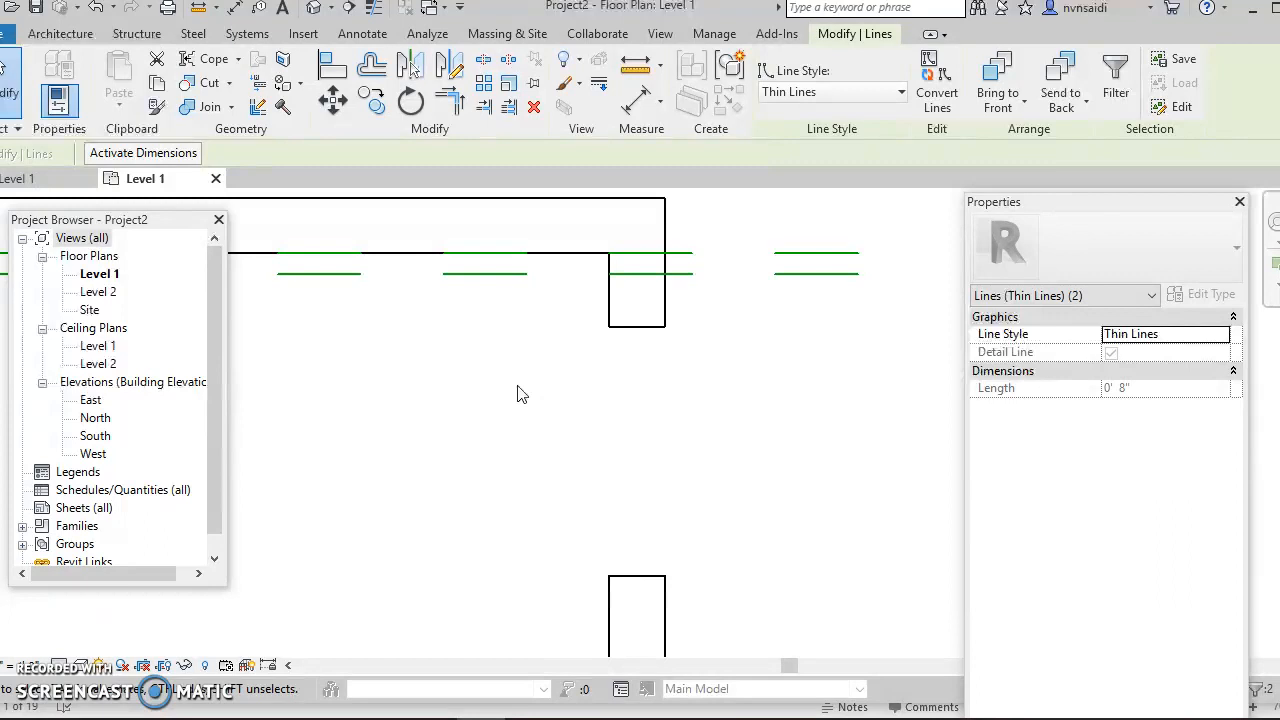
left_click(335, 103)
left_click(612, 270)
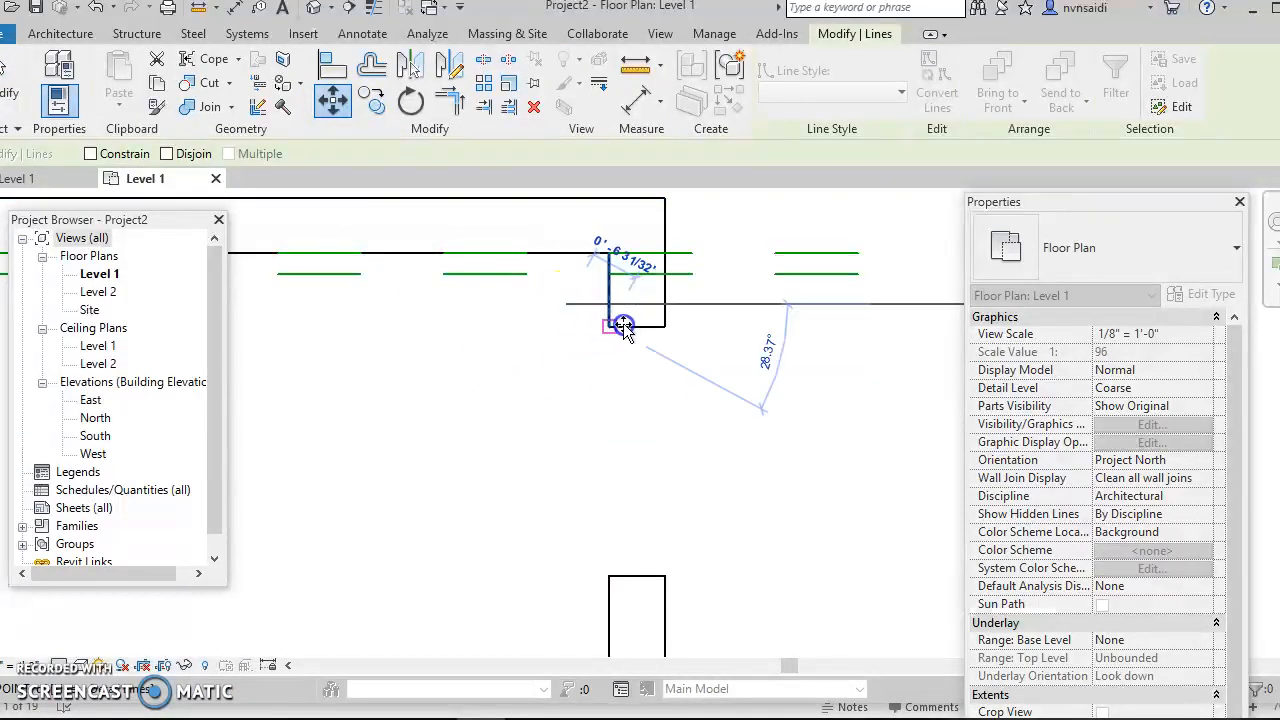
key("Escape")
key("Escape")
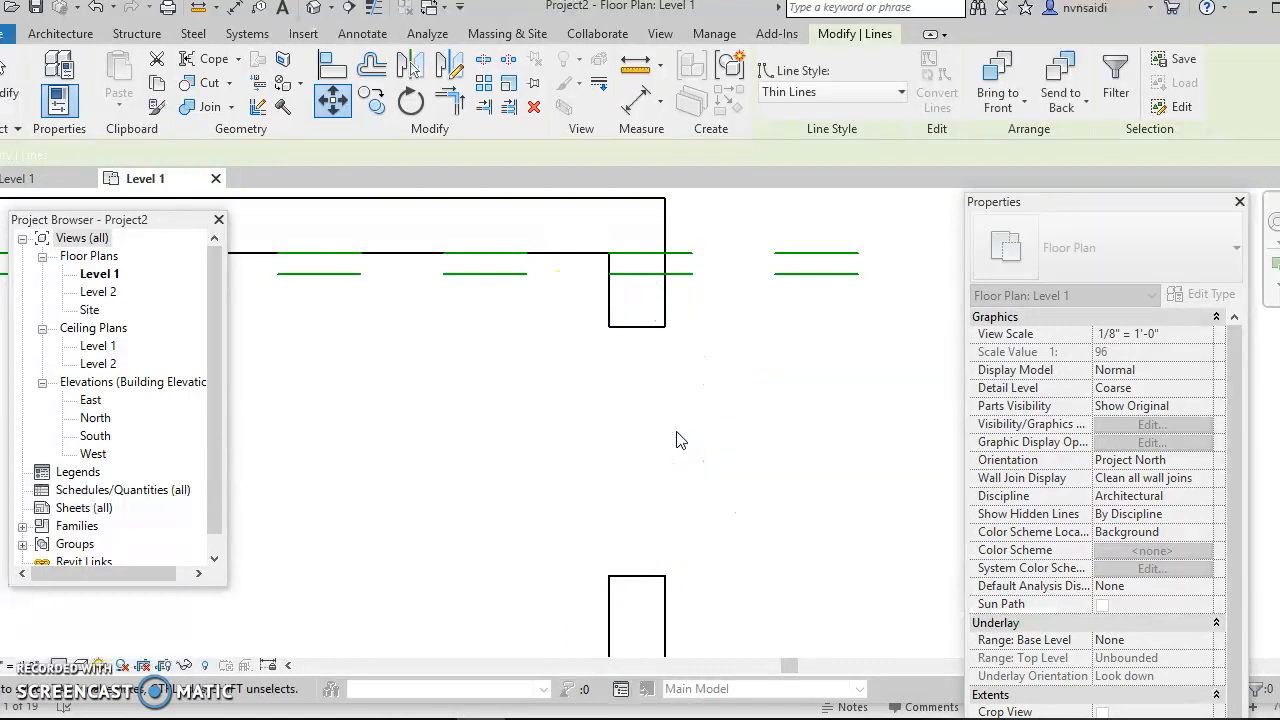
Move the right opening's two end lines straight up together so the upper one lies on the lower hidden line
left_click_drag(561, 297, 730, 596)
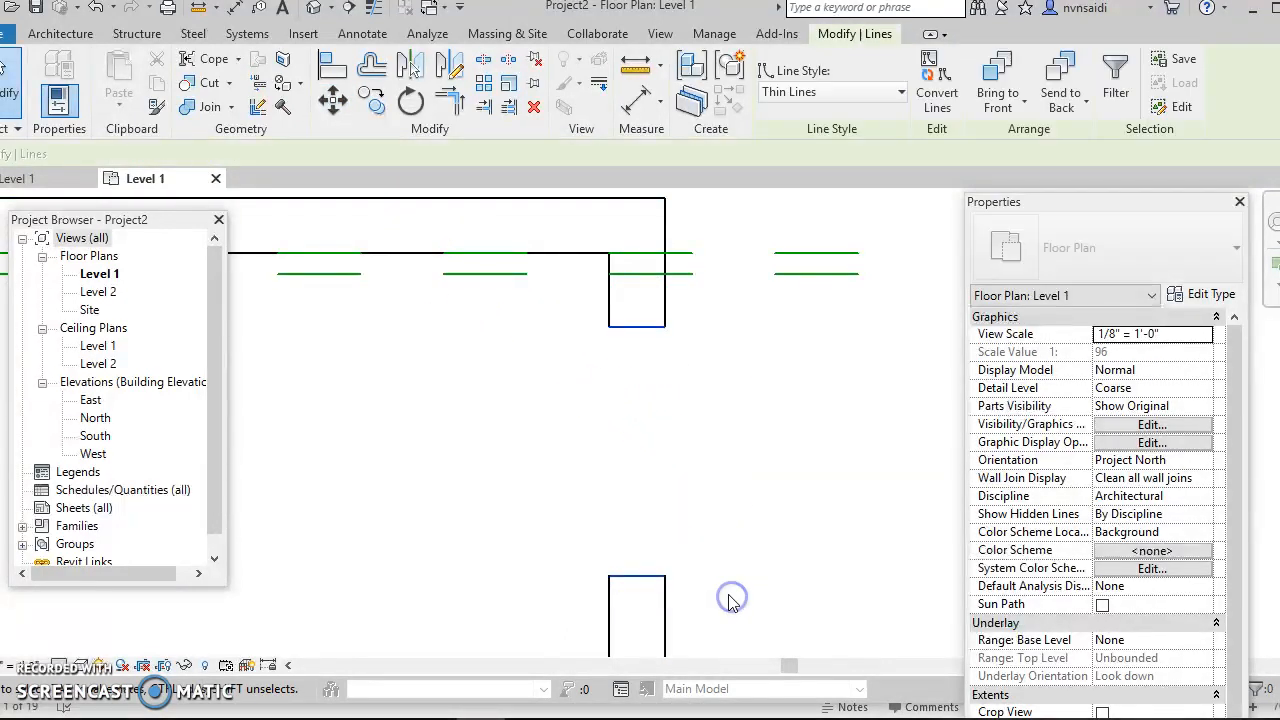
left_click(337, 100)
left_click(609, 326)
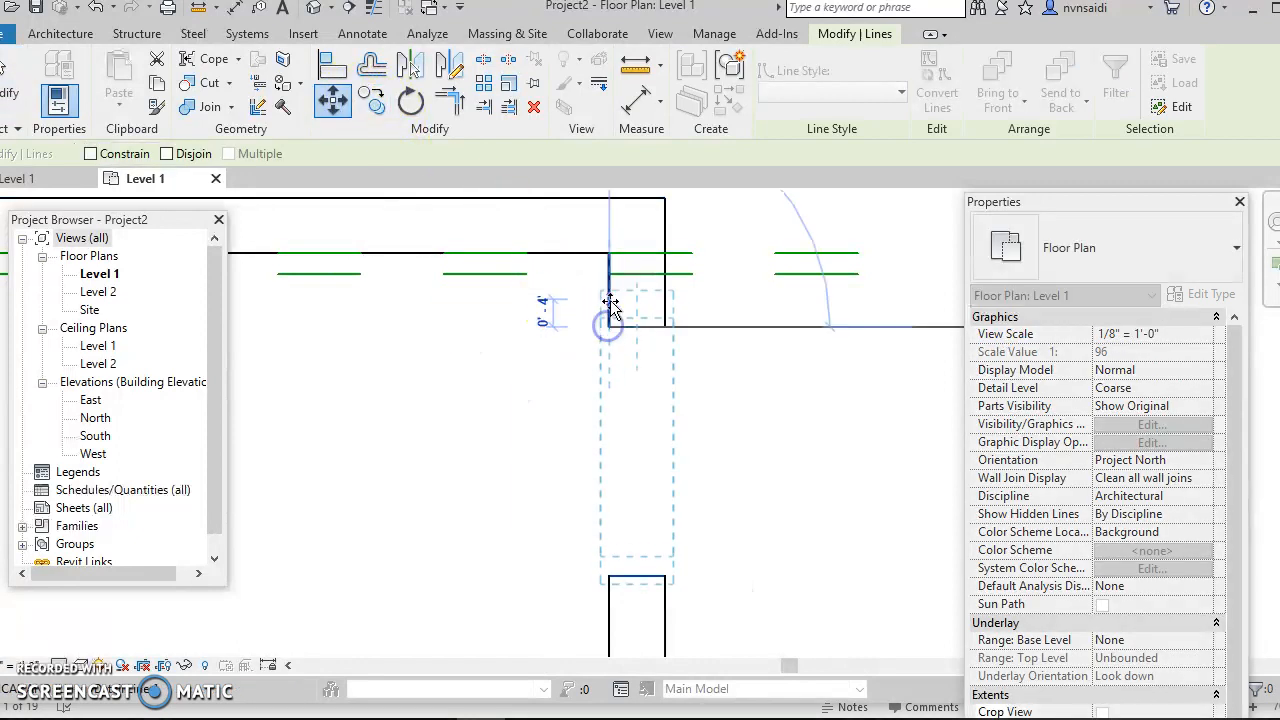
left_click(610, 282)
scroll(571, 334, "down", 4)
middle_click_drag(626, 340, 850, 362)
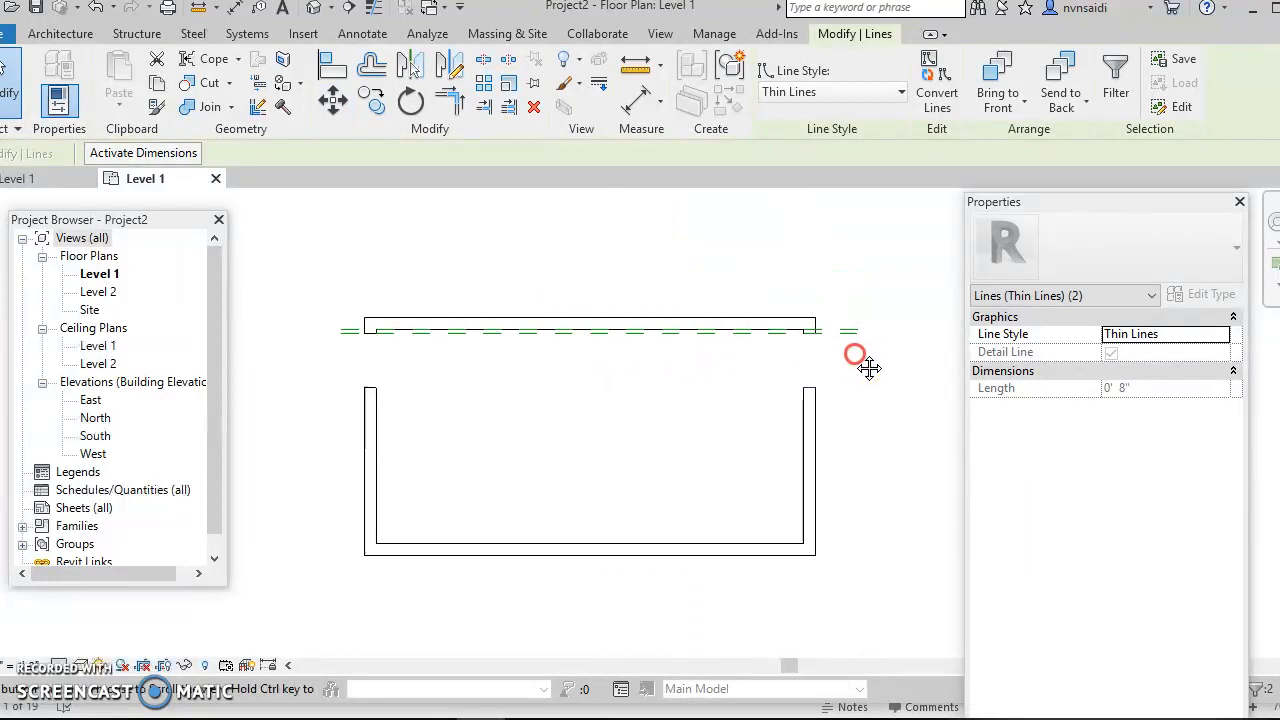
key("Escape")
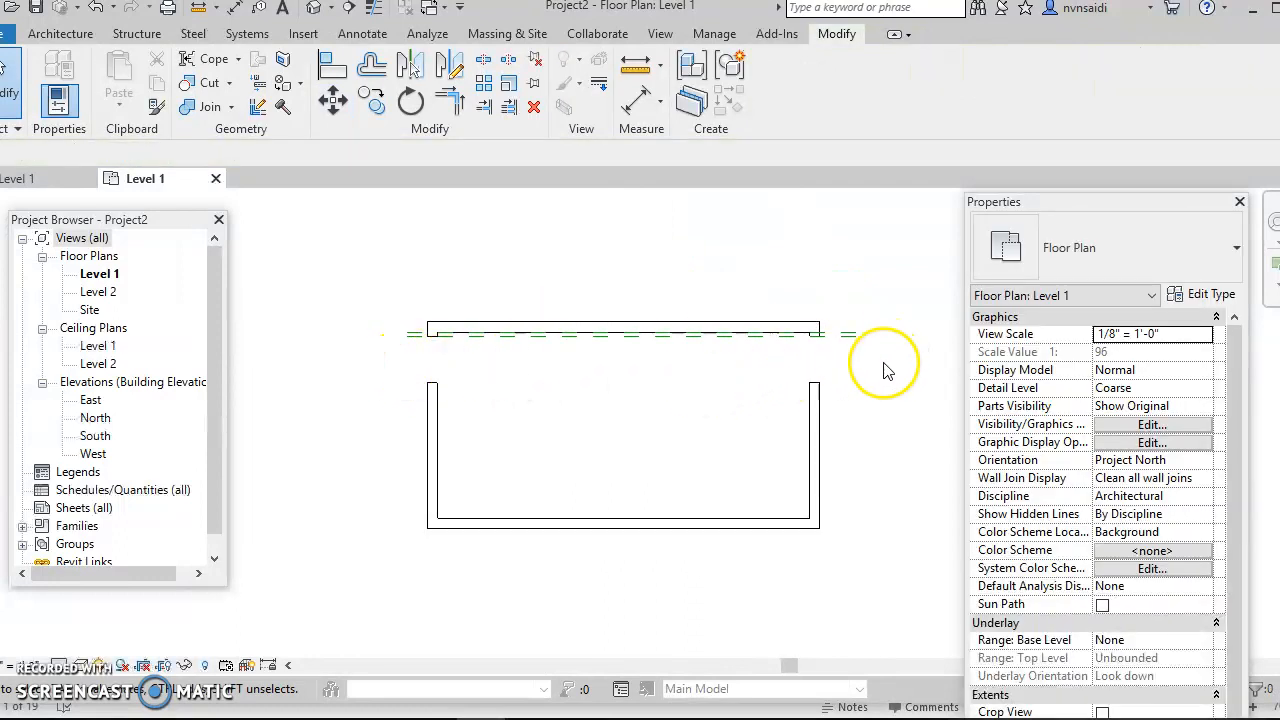
Delete the two hidden guide lines running along the inner upper wall
left_click_drag(882, 366, 857, 332)
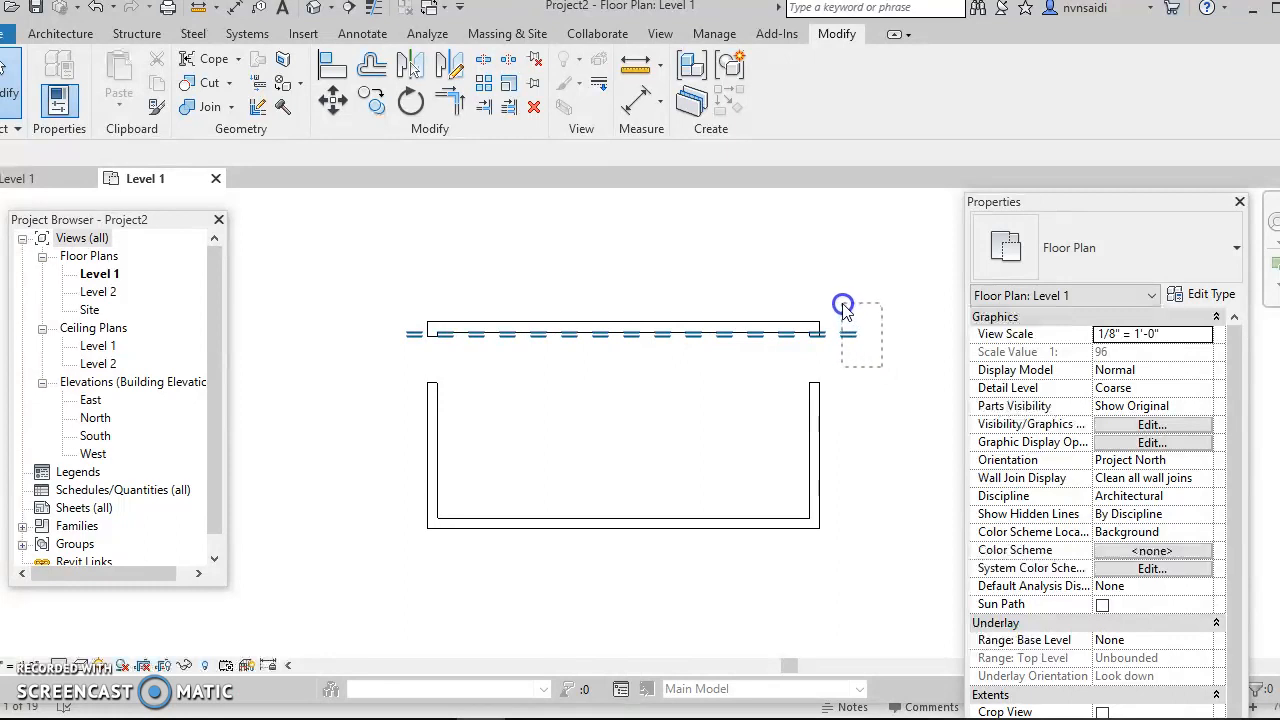
left_click_drag(842, 305, 843, 307)
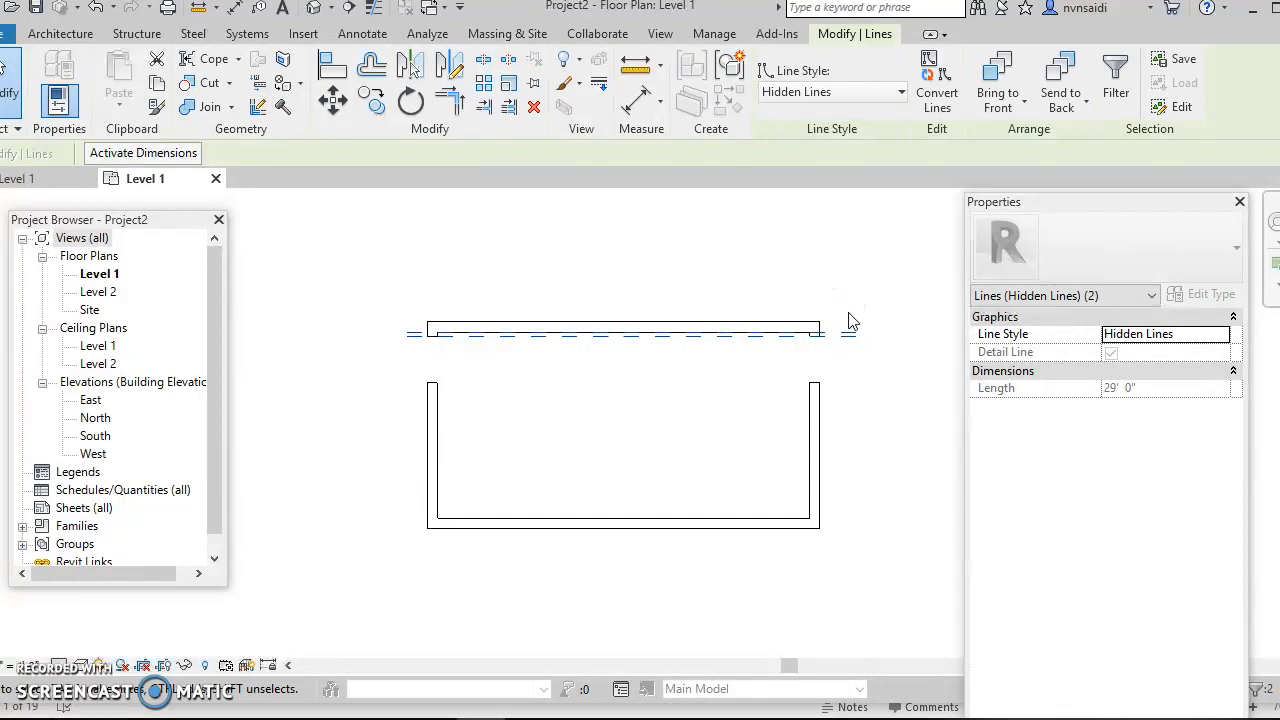
key("Delete")
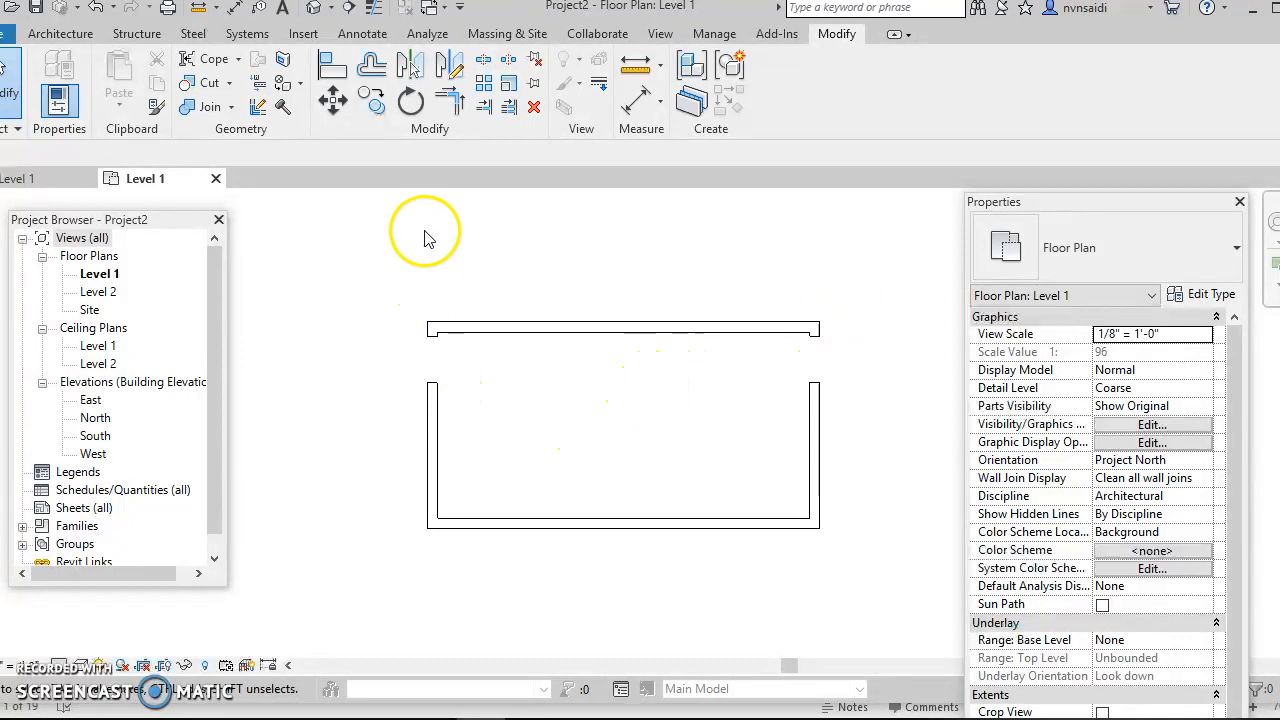
Set the line style of all the plan's wall lines to Medium Lines and toggle the thin-line display to compare weights
middle_click_drag(766, 457, 758, 429)
left_click_drag(370, 264, 836, 522)
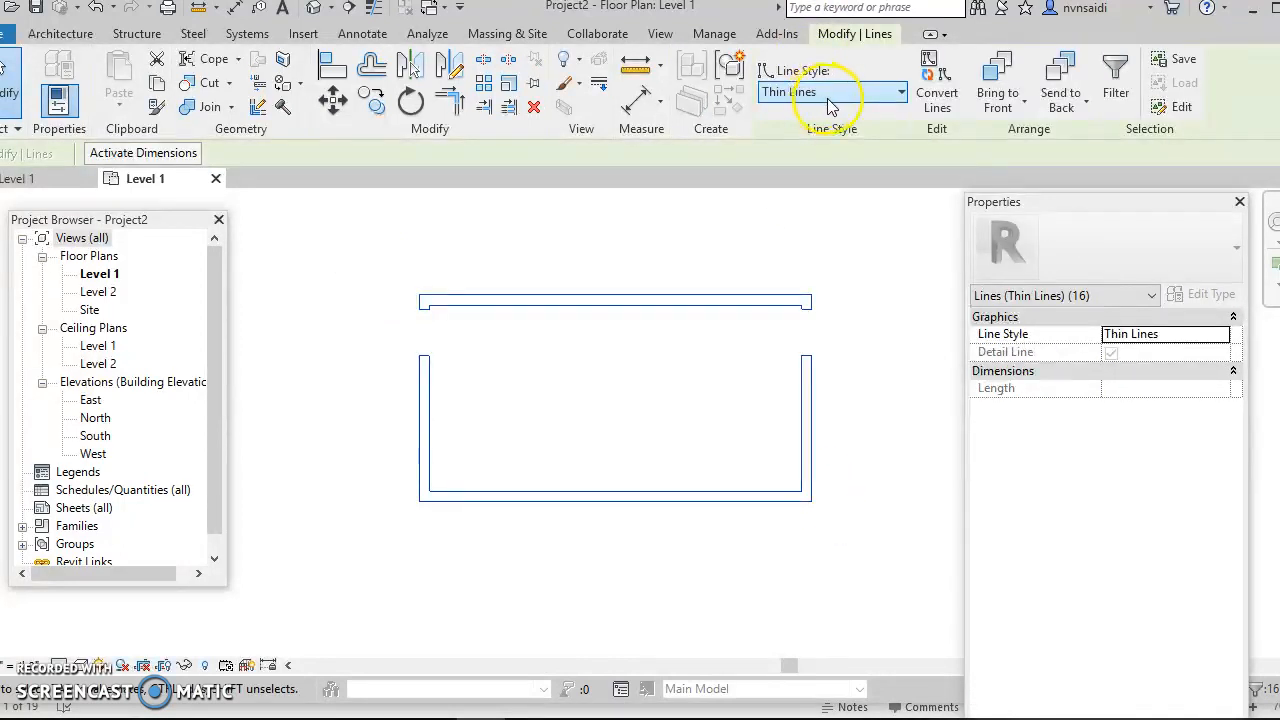
left_click(902, 93)
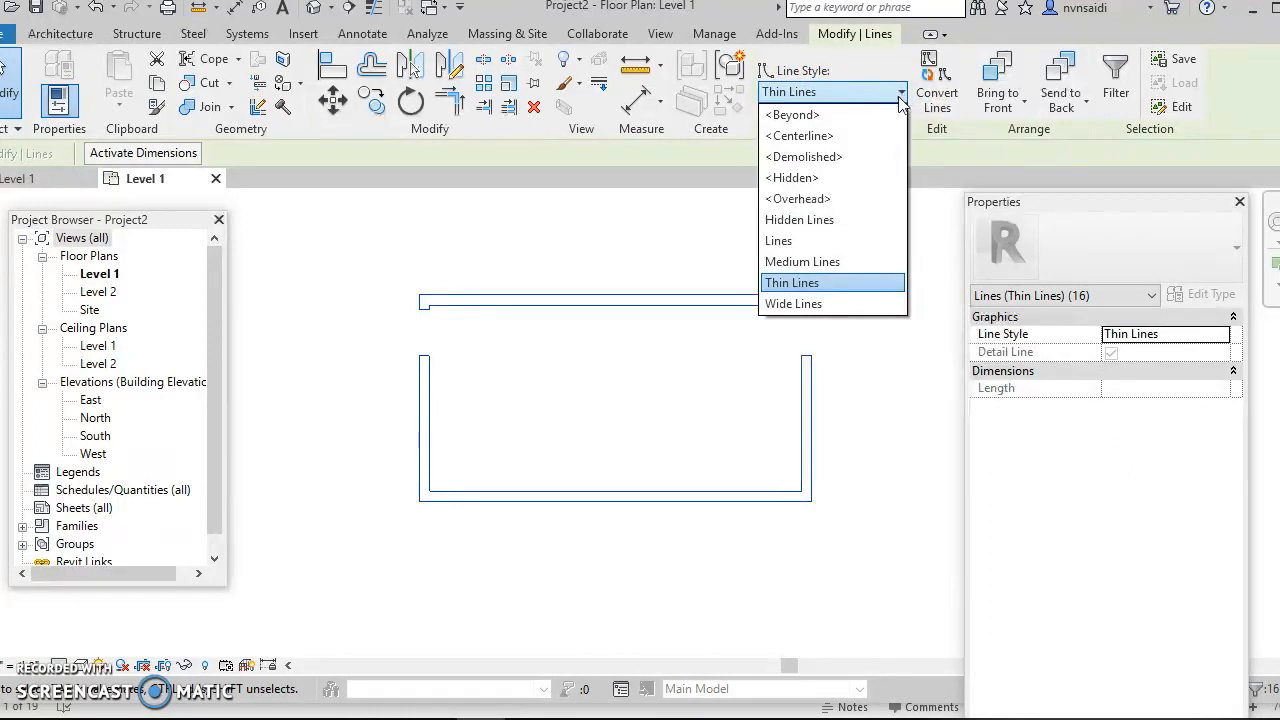
left_click(846, 265)
left_click(846, 268)
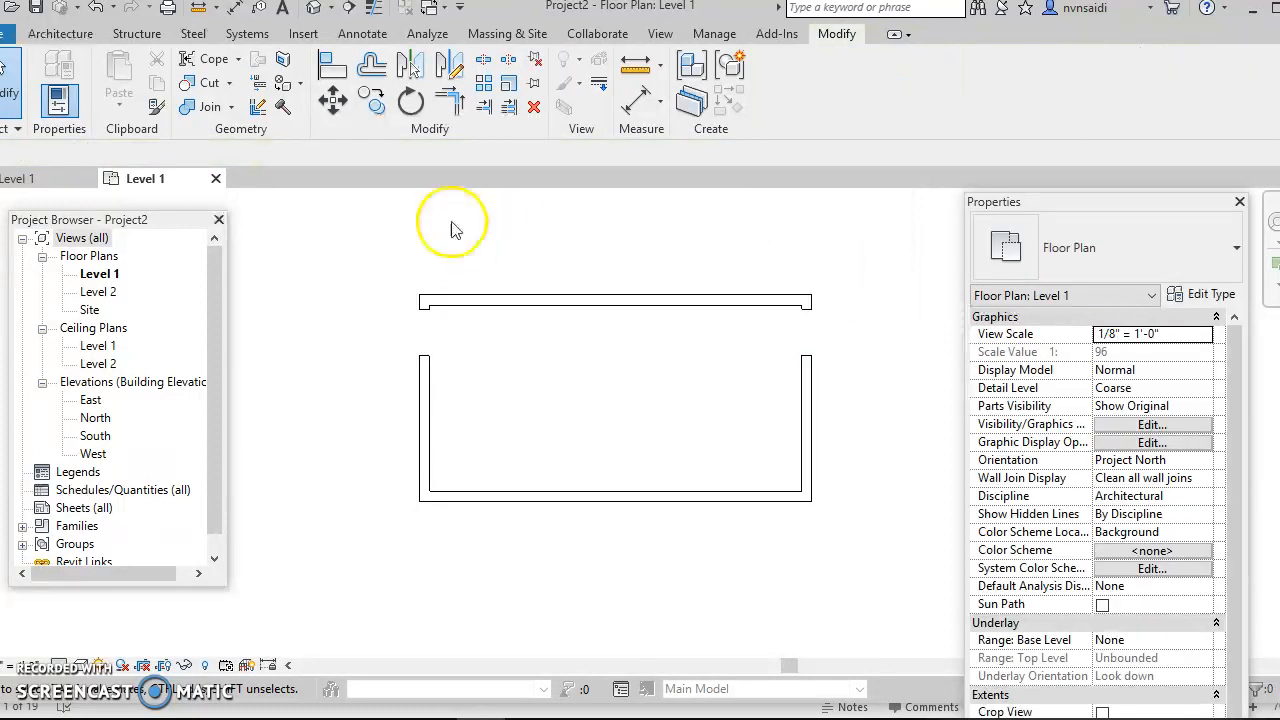
left_click(374, 10)
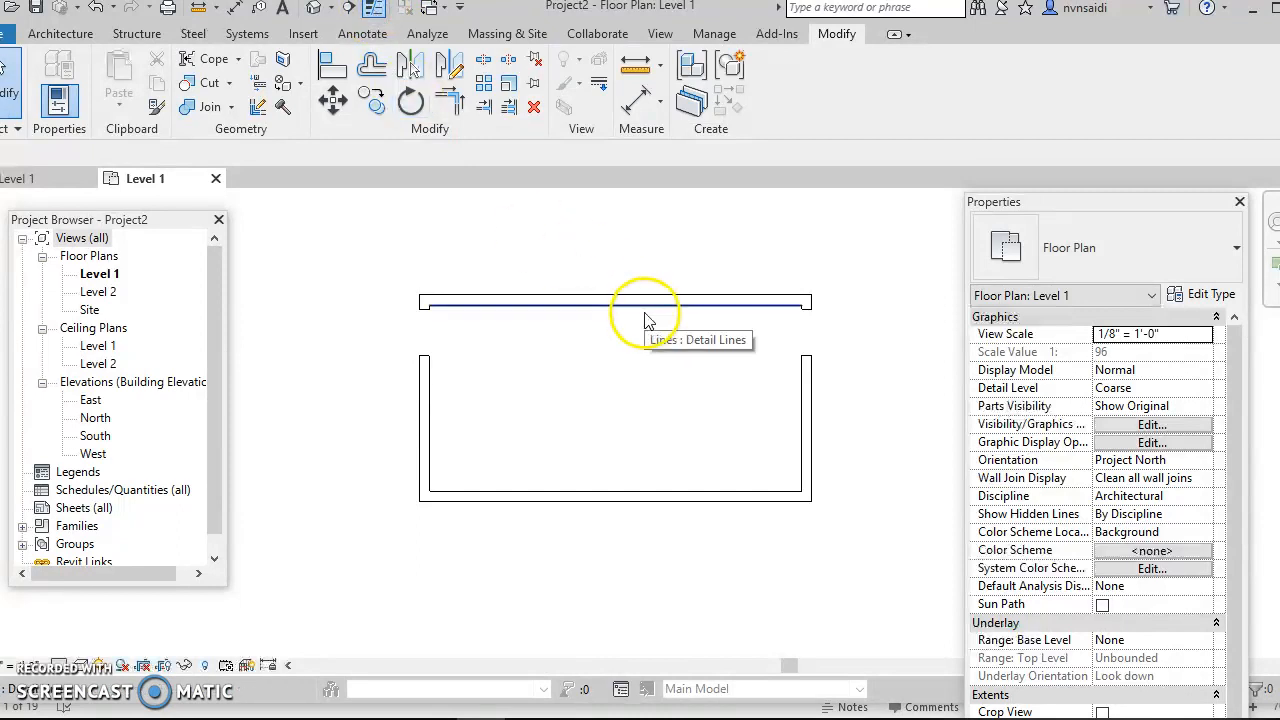
left_click(380, 10)
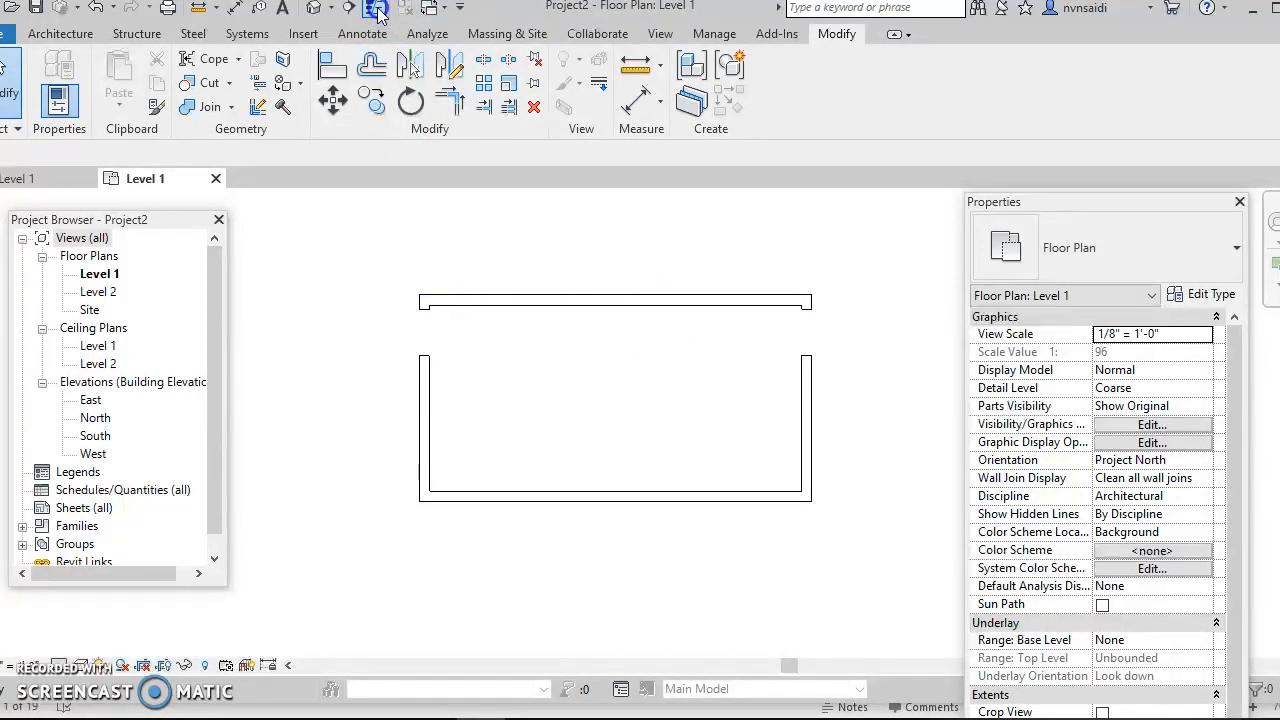
Set the line style of all the plan's wall lines to Wide Lines and display their true line weights
left_click_drag(389, 251, 838, 558)
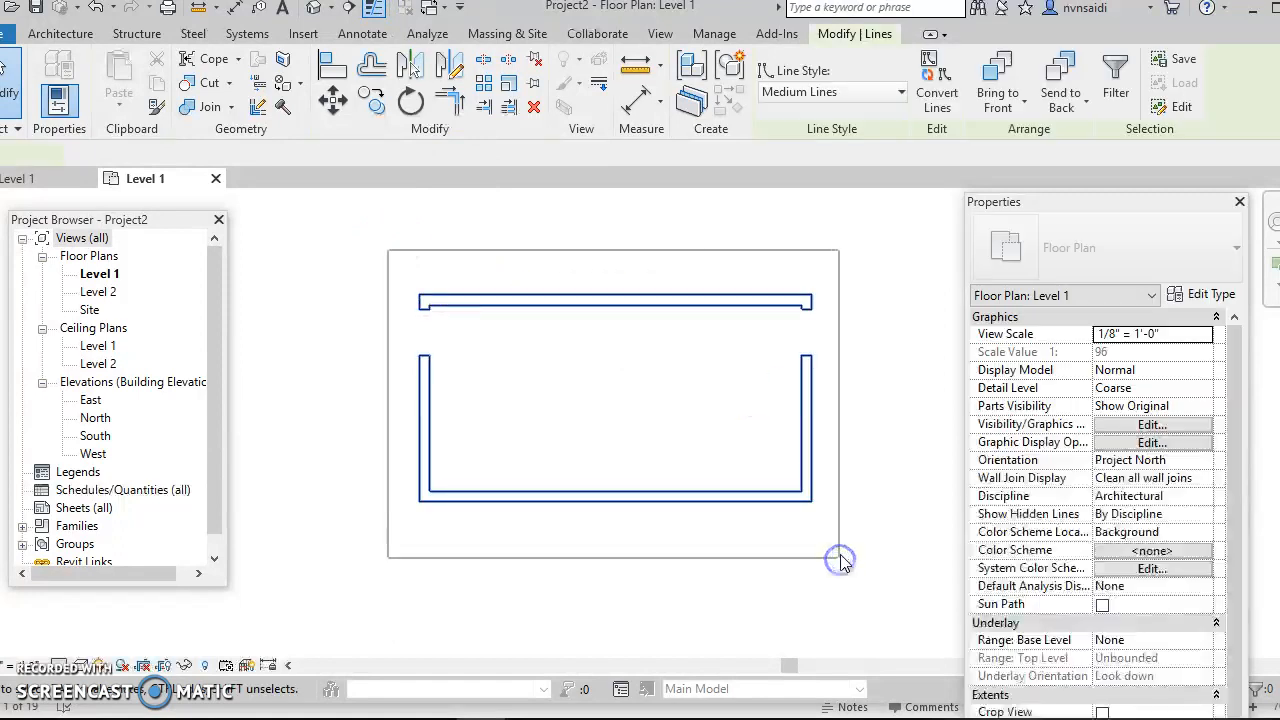
left_click(841, 93)
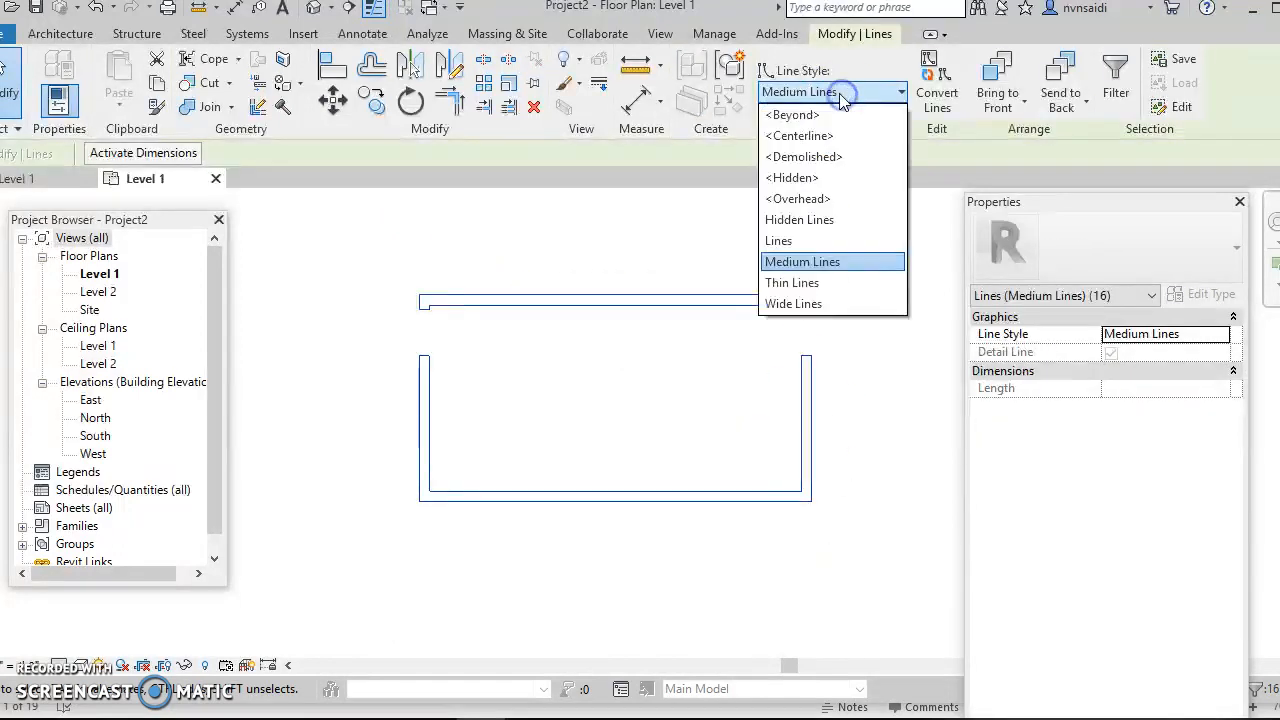
left_click(812, 304)
left_click(829, 280)
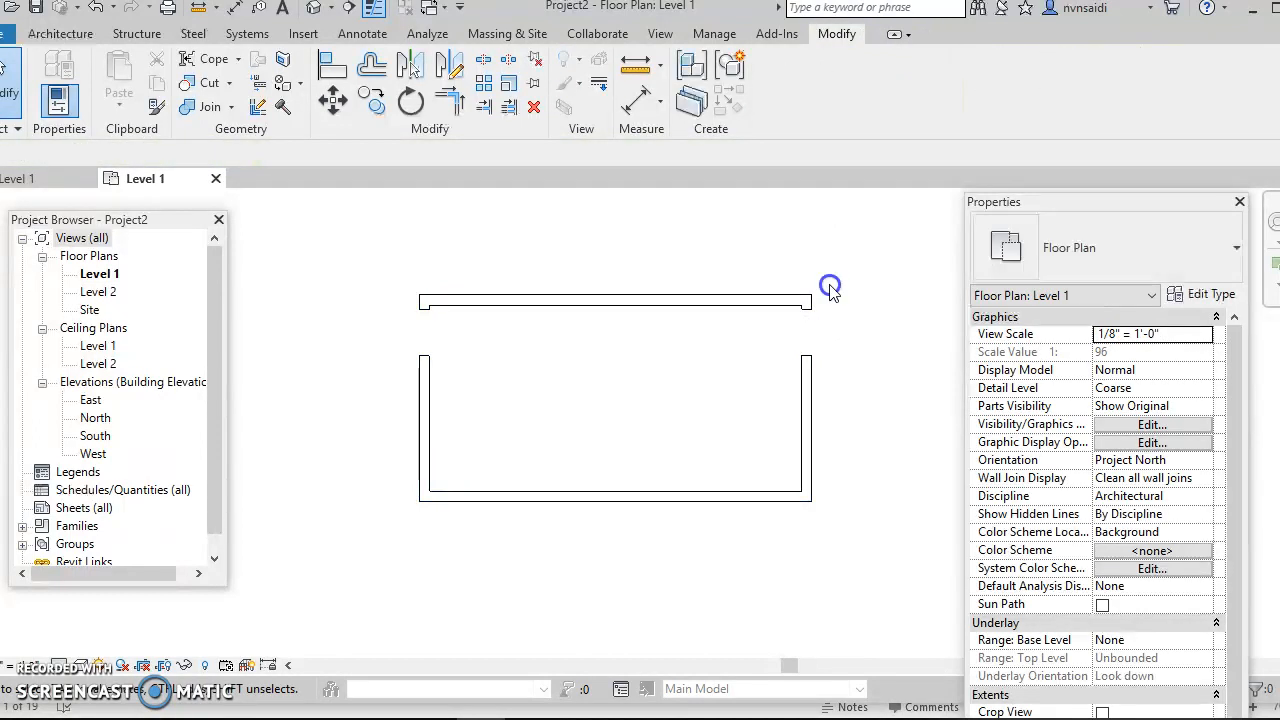
left_click(371, 9)
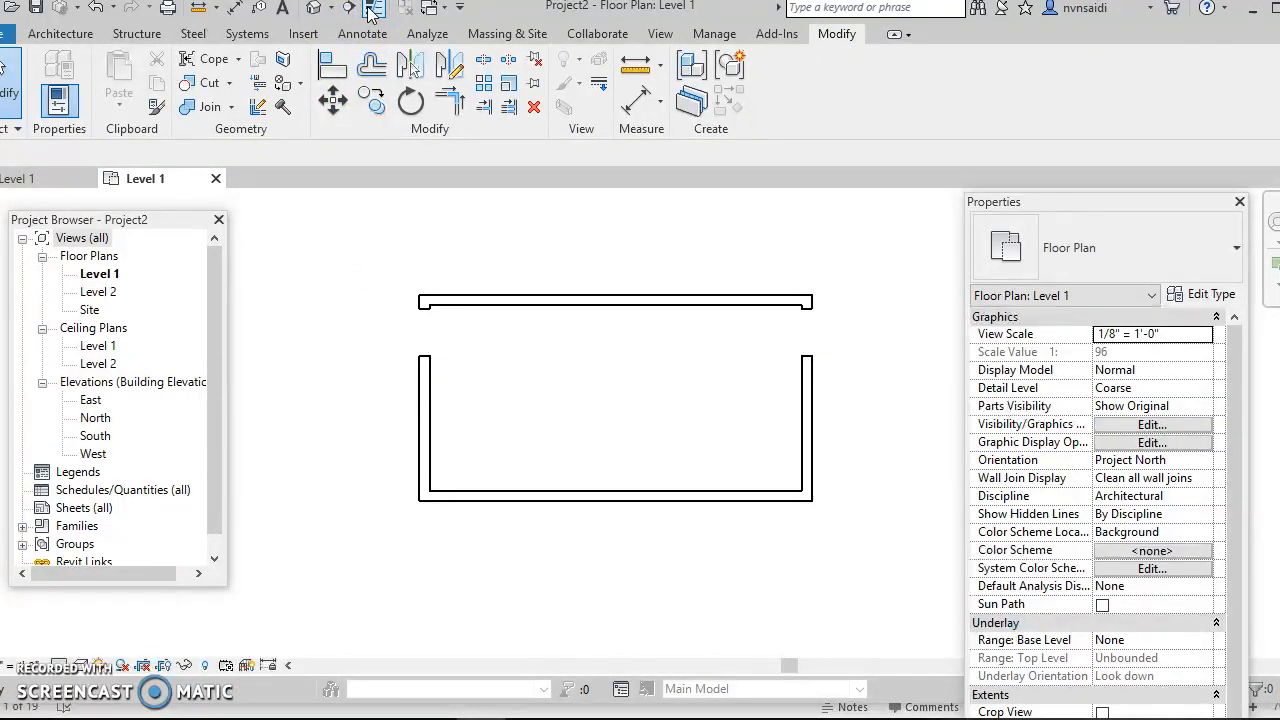
Draw a Thin Lines detail line across the right opening along the inner wall face, and turn on thin-line display
scroll(503, 268, "up", 2)
middle_click_drag(503, 268, 479, 255)
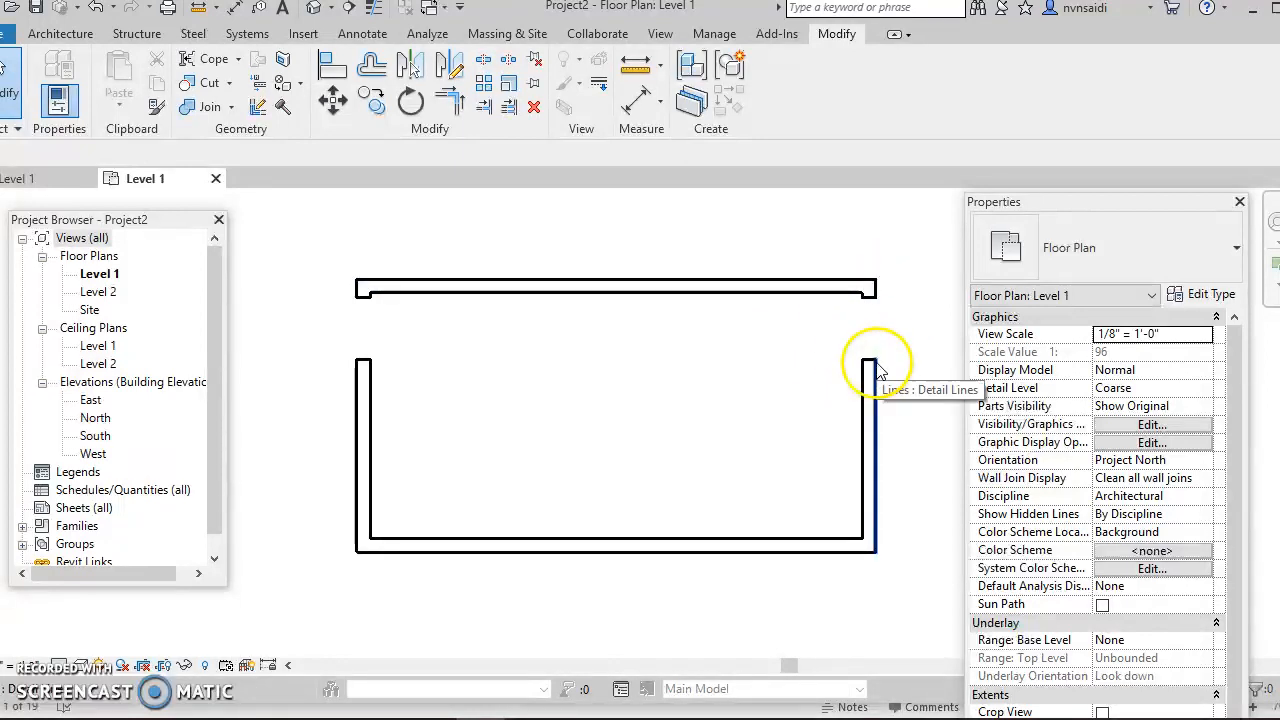
middle_click_drag(851, 343, 763, 349)
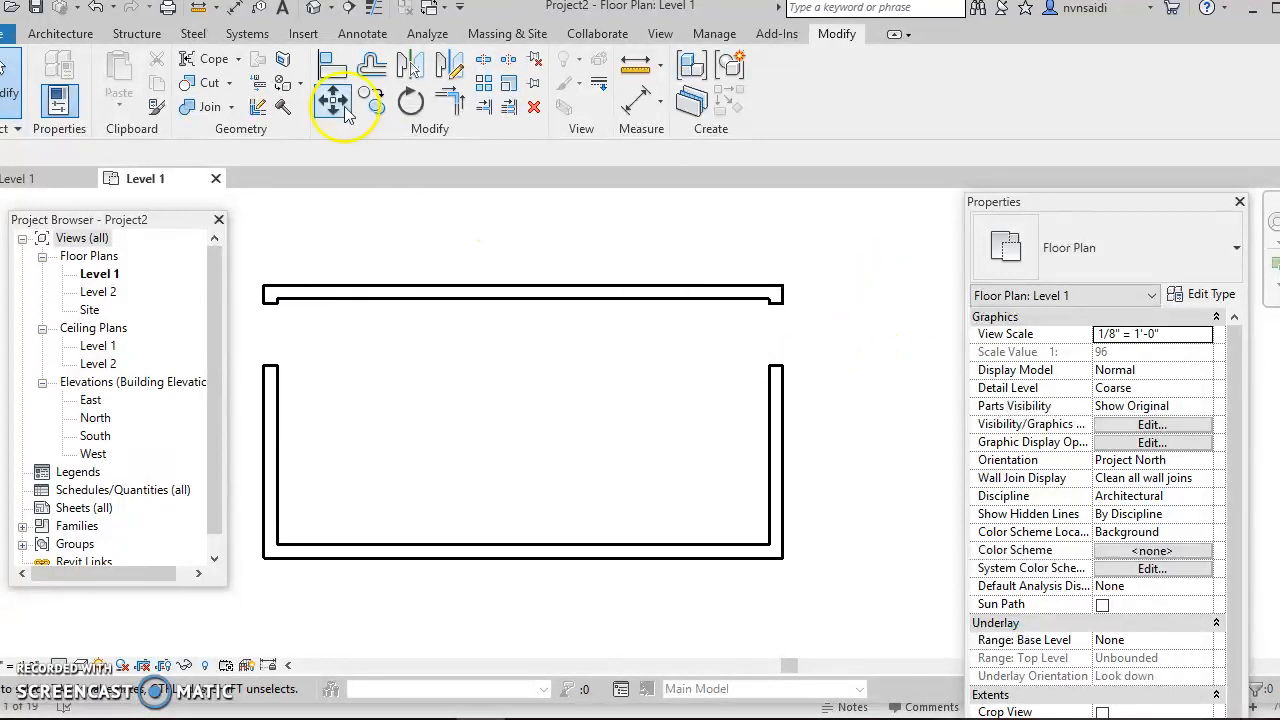
left_click(355, 36)
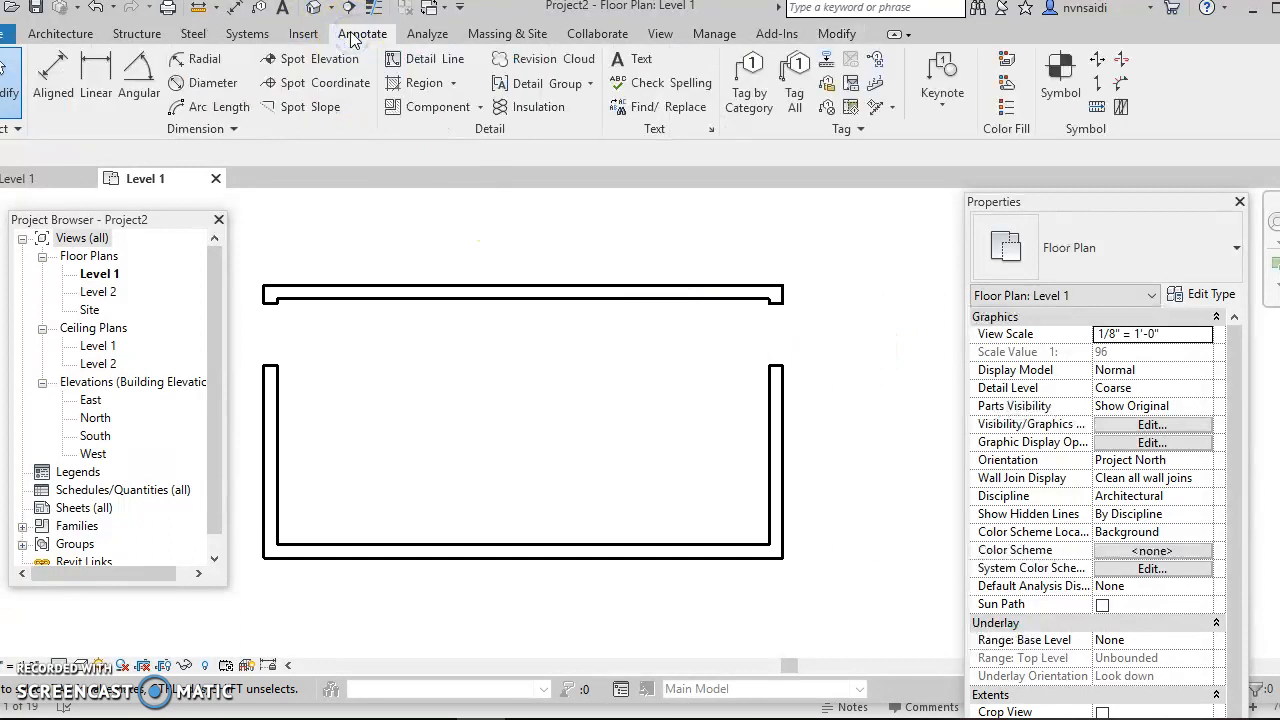
left_click(428, 58)
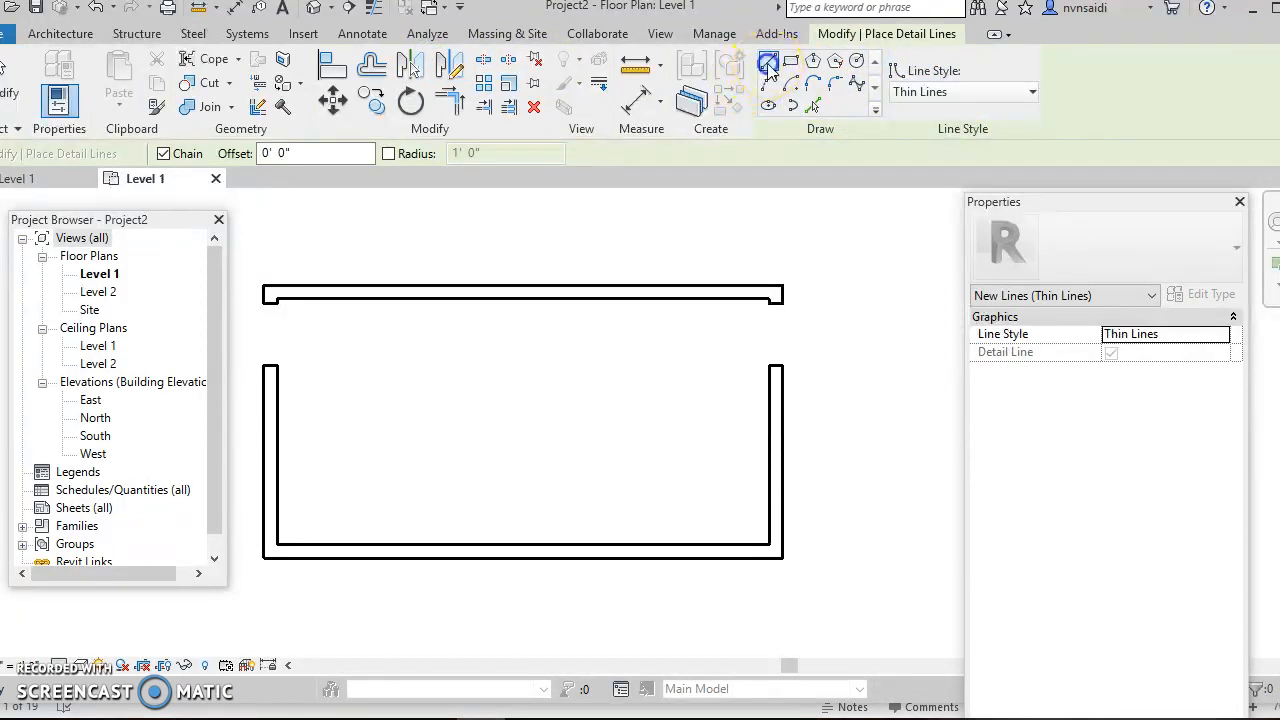
scroll(789, 323, "up", 3)
left_click(738, 277)
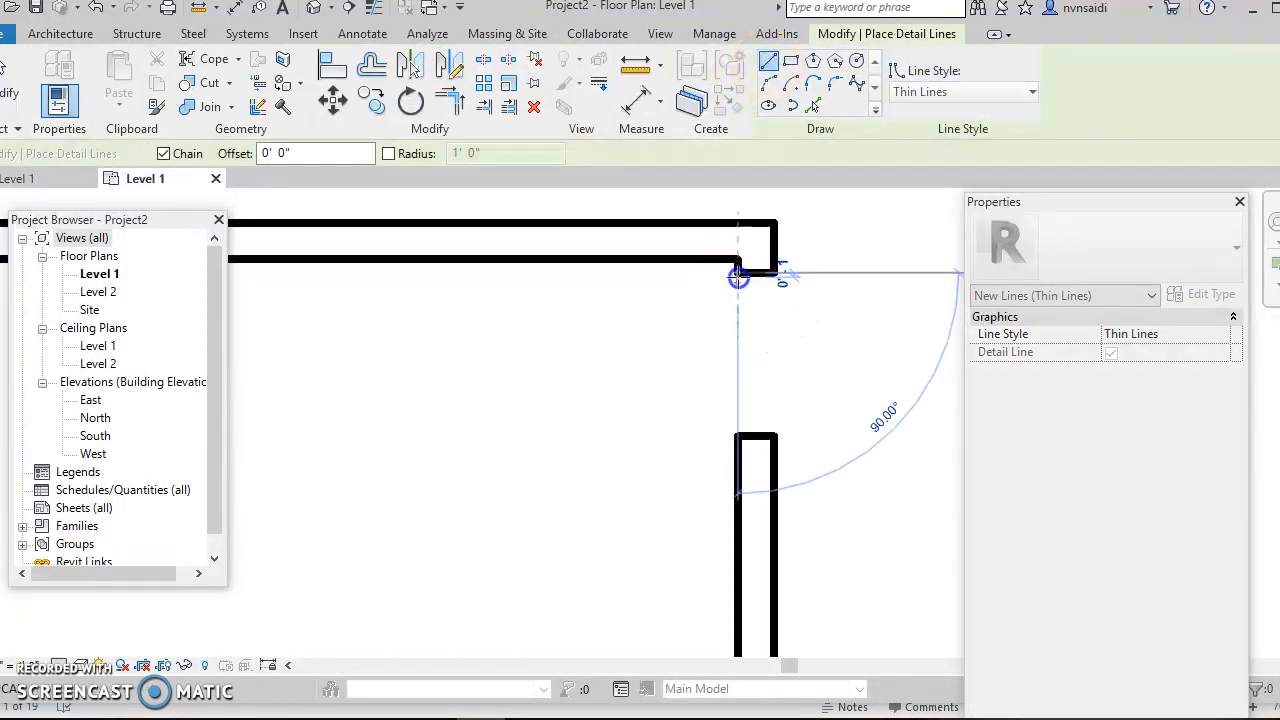
left_click(736, 434)
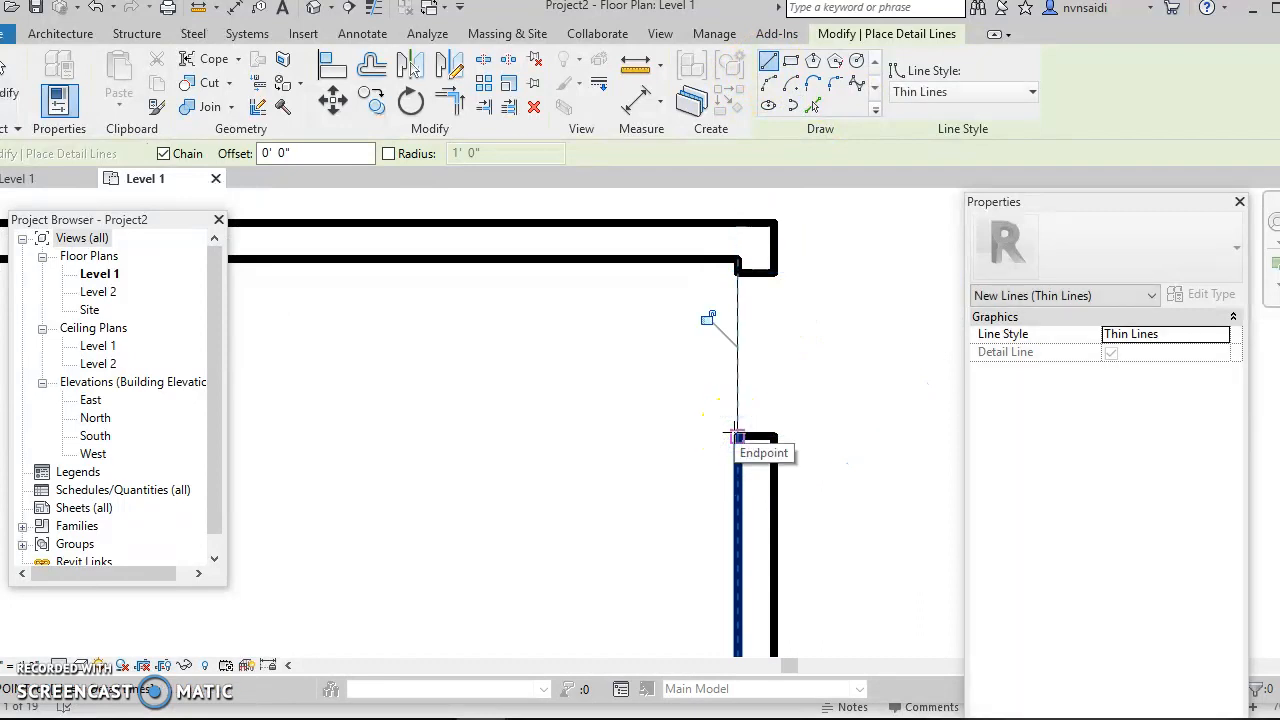
left_click(372, 10)
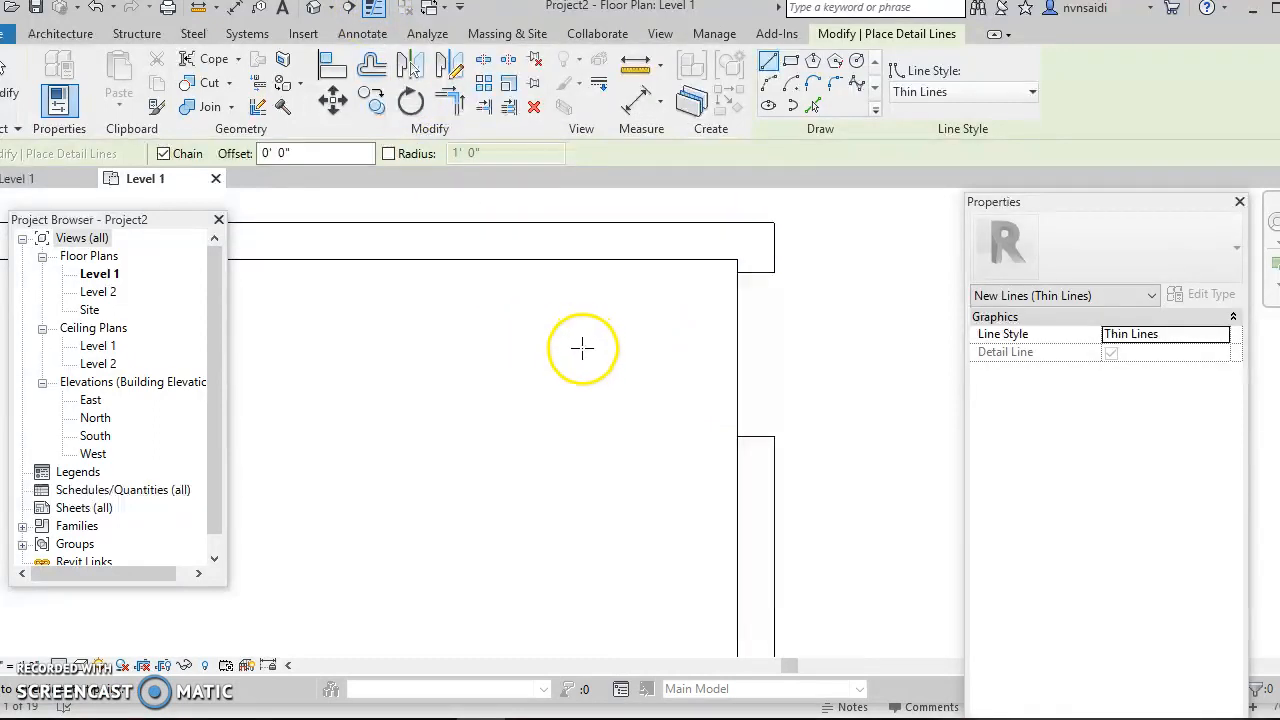
key("Escape")
key("Escape")
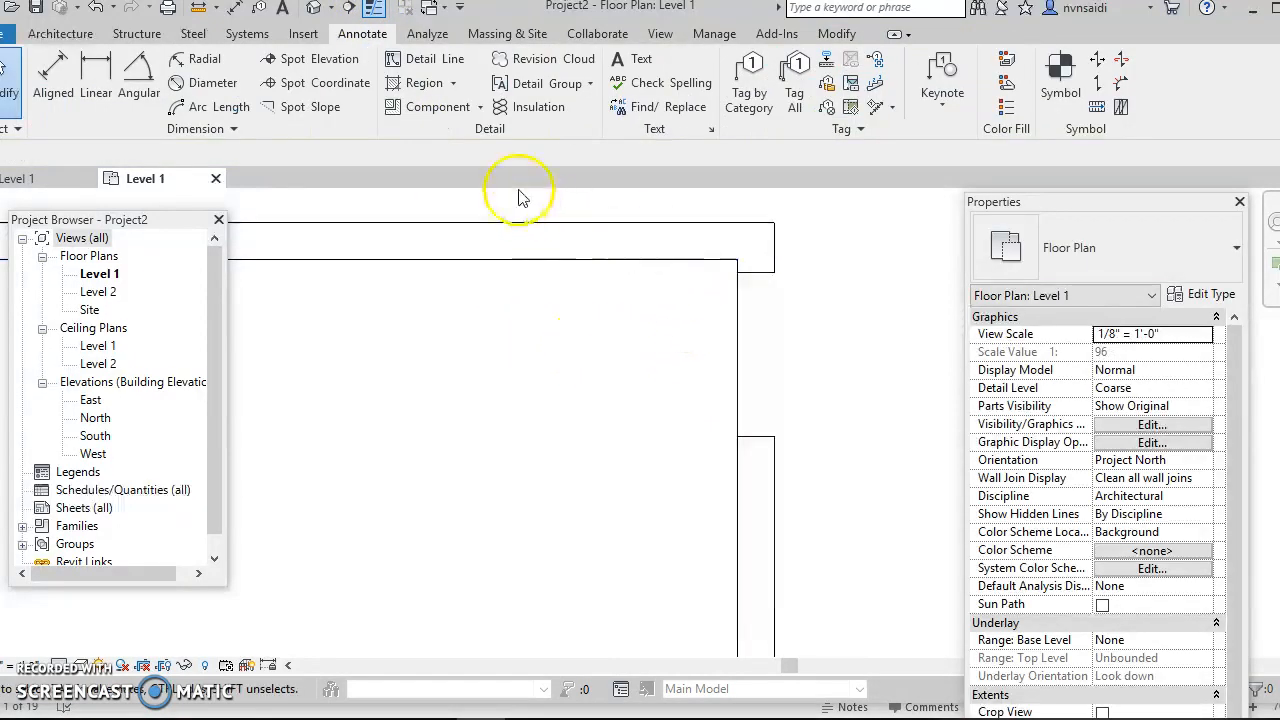
Draw a Thin Lines detail line across the right opening along the outer wall face
left_click(422, 59)
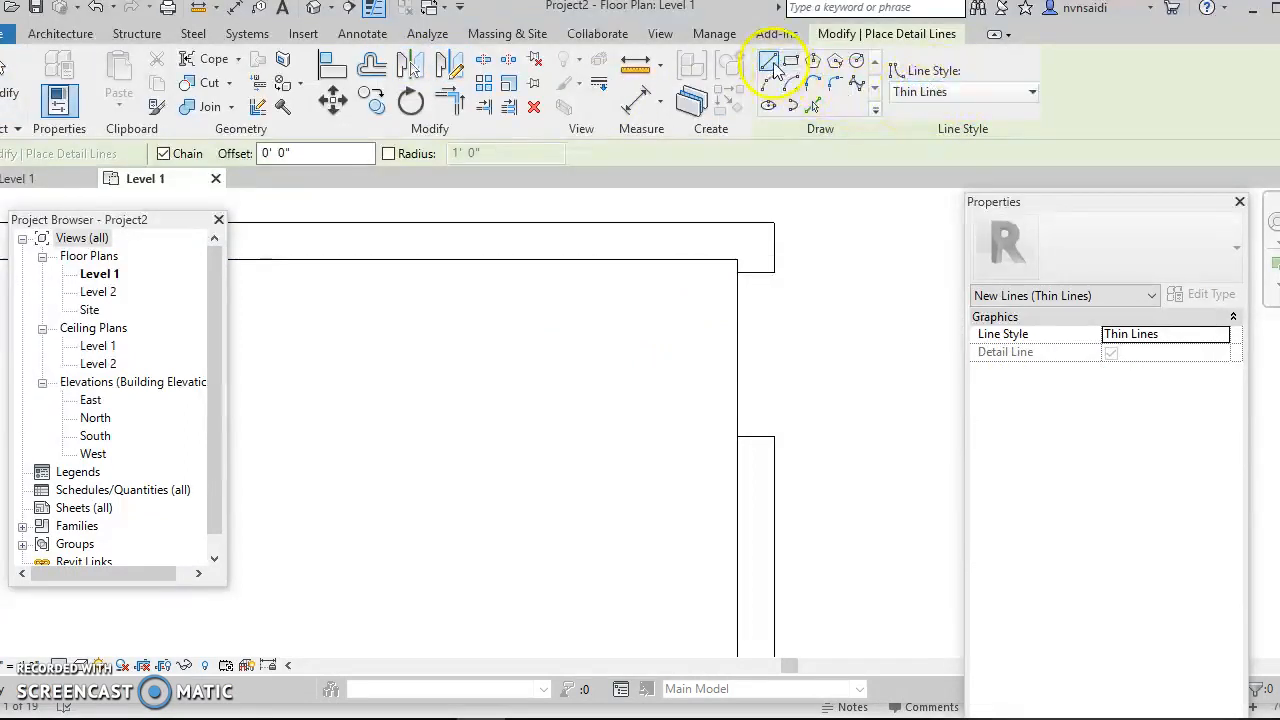
left_click(773, 271)
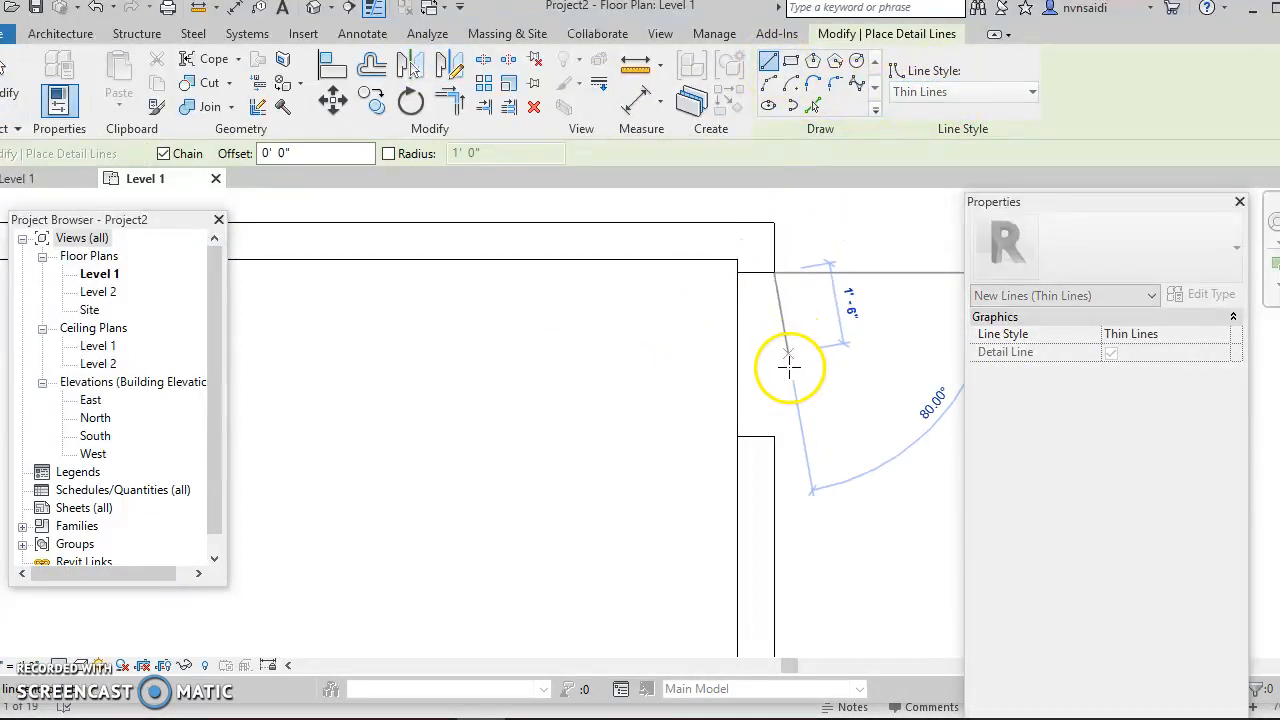
left_click(773, 435)
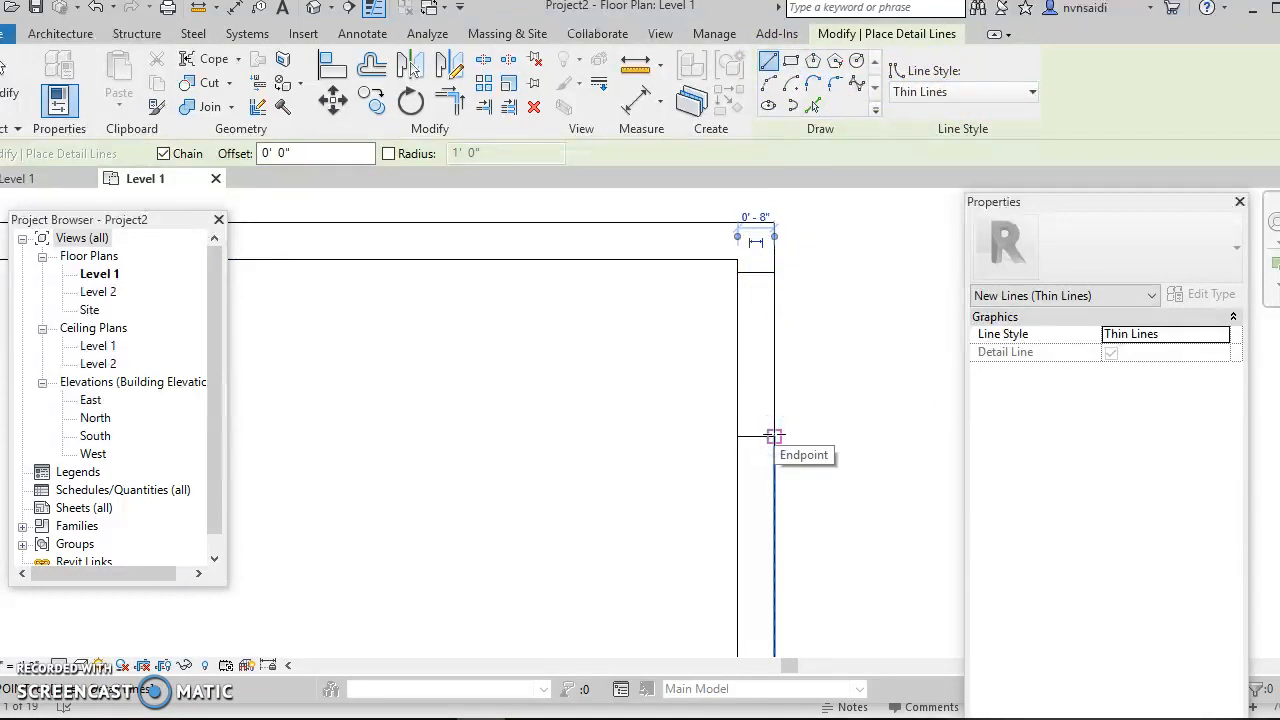
key("Escape")
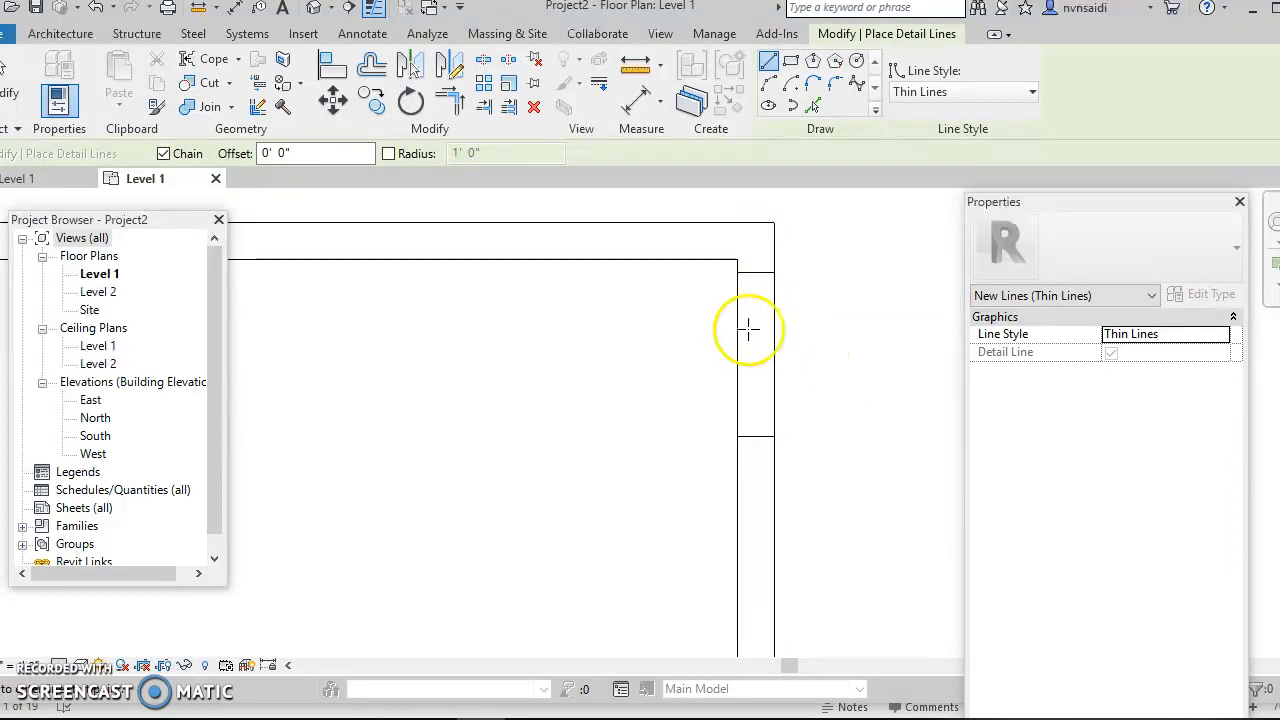
key("Escape")
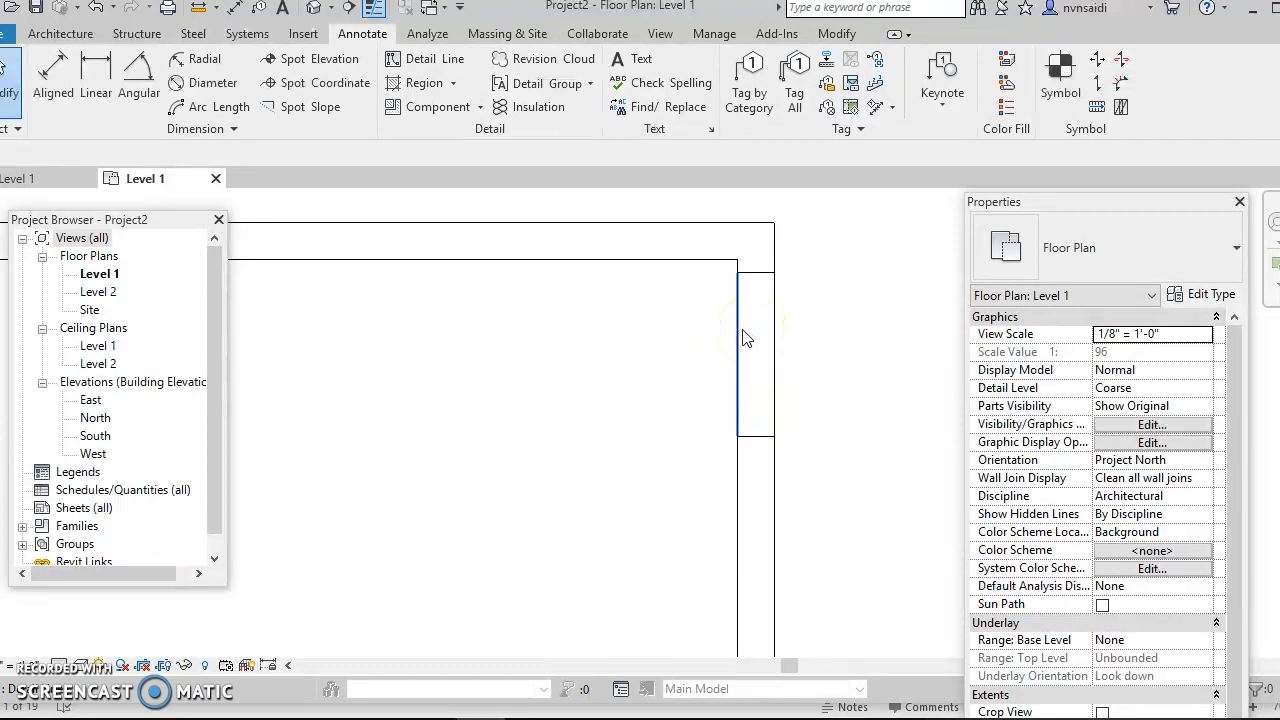
Offset copies of the right opening's two face lines 3 1/2" toward the wall's middle, and display true line weights
left_click(741, 338)
left_click(371, 66)
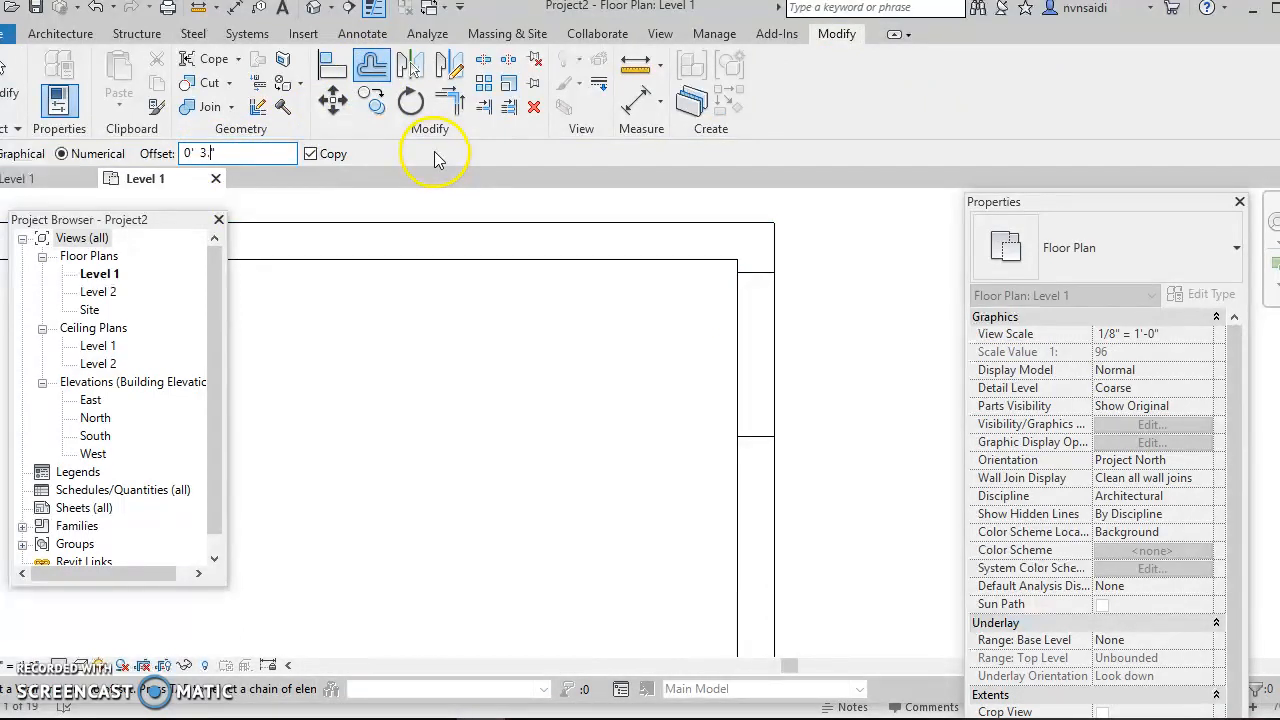
left_click(741, 297)
left_click(770, 294)
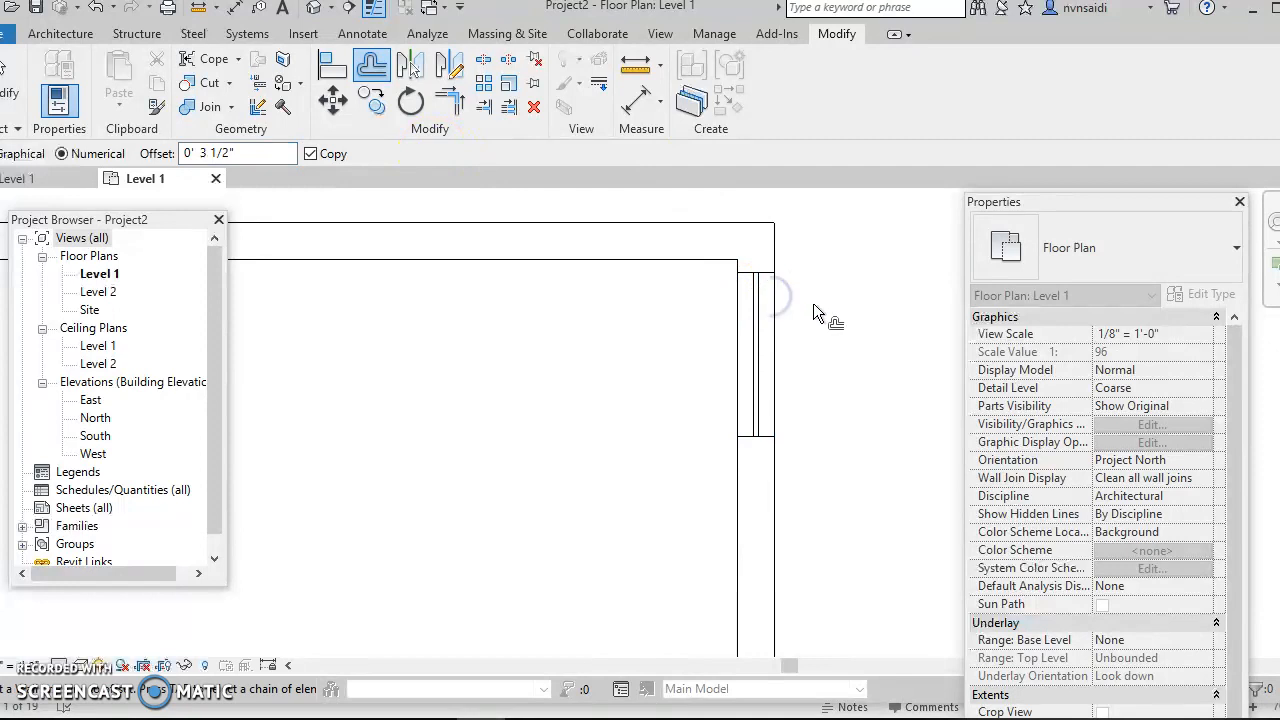
key("Escape")
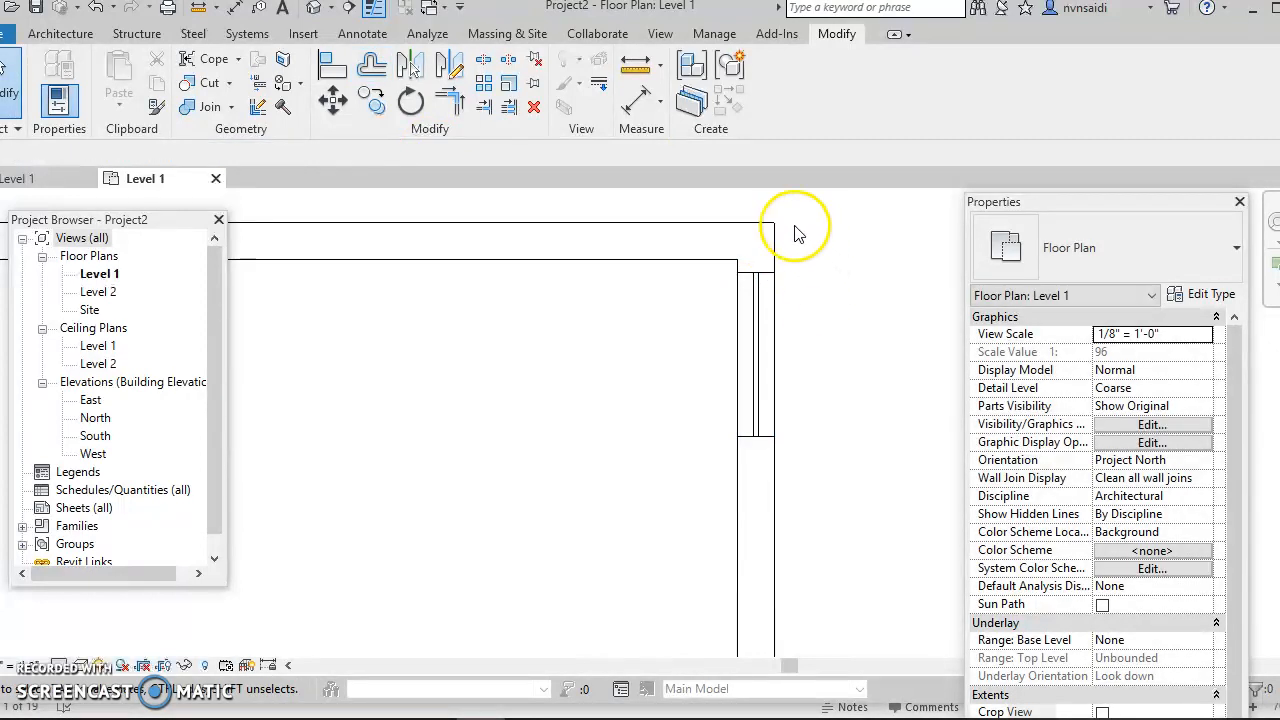
left_click(372, 9)
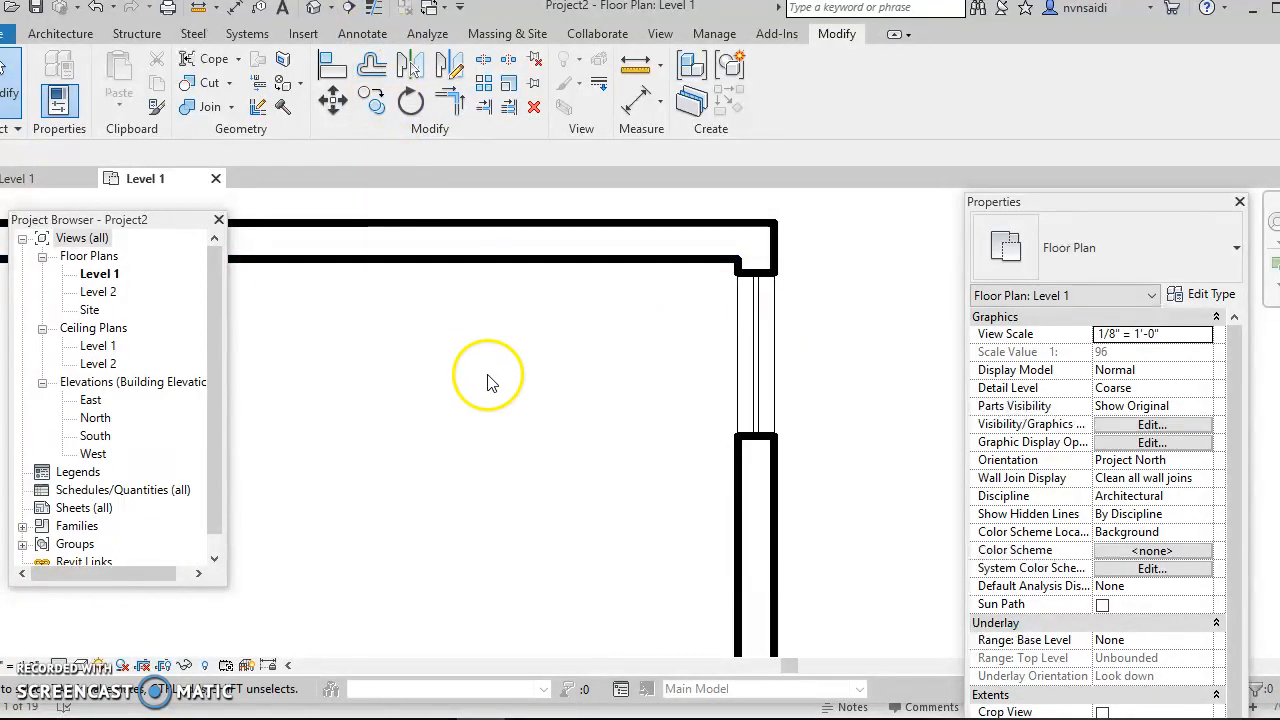
Draw a 3' horizontal Thin Lines detail line into the room from the inner corner of the left opening's upper jamb as the door leaf
scroll(488, 386, "down", 4)
middle_click_drag(473, 401, 651, 414)
scroll(789, 385, "down", 3)
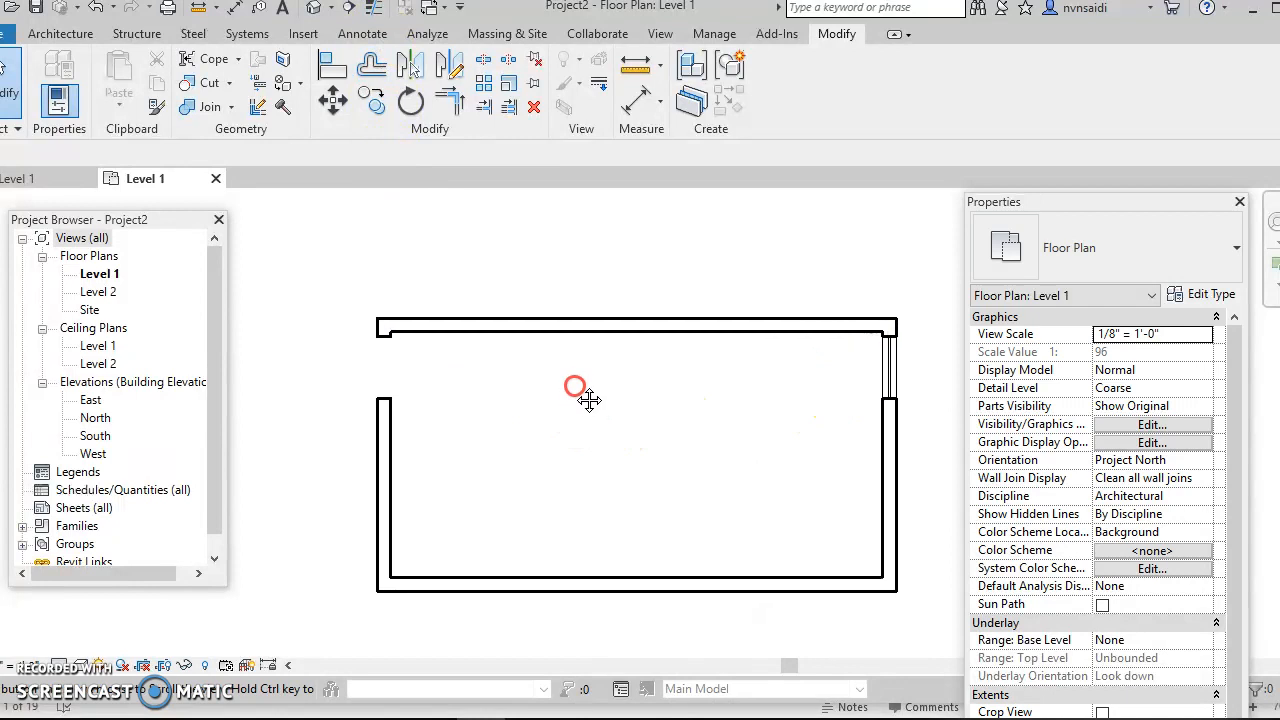
scroll(381, 350, "up", 2)
scroll(437, 333, "up", 2)
middle_click_drag(437, 333, 415, 357)
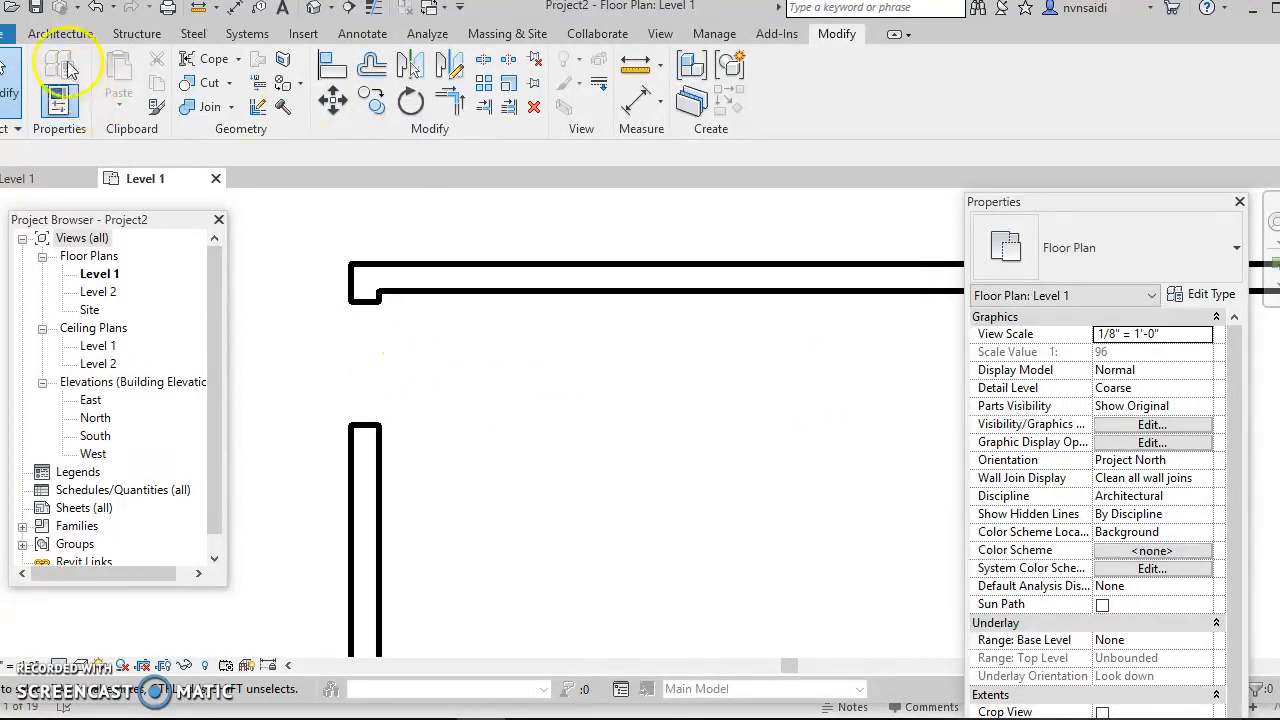
left_click(357, 35)
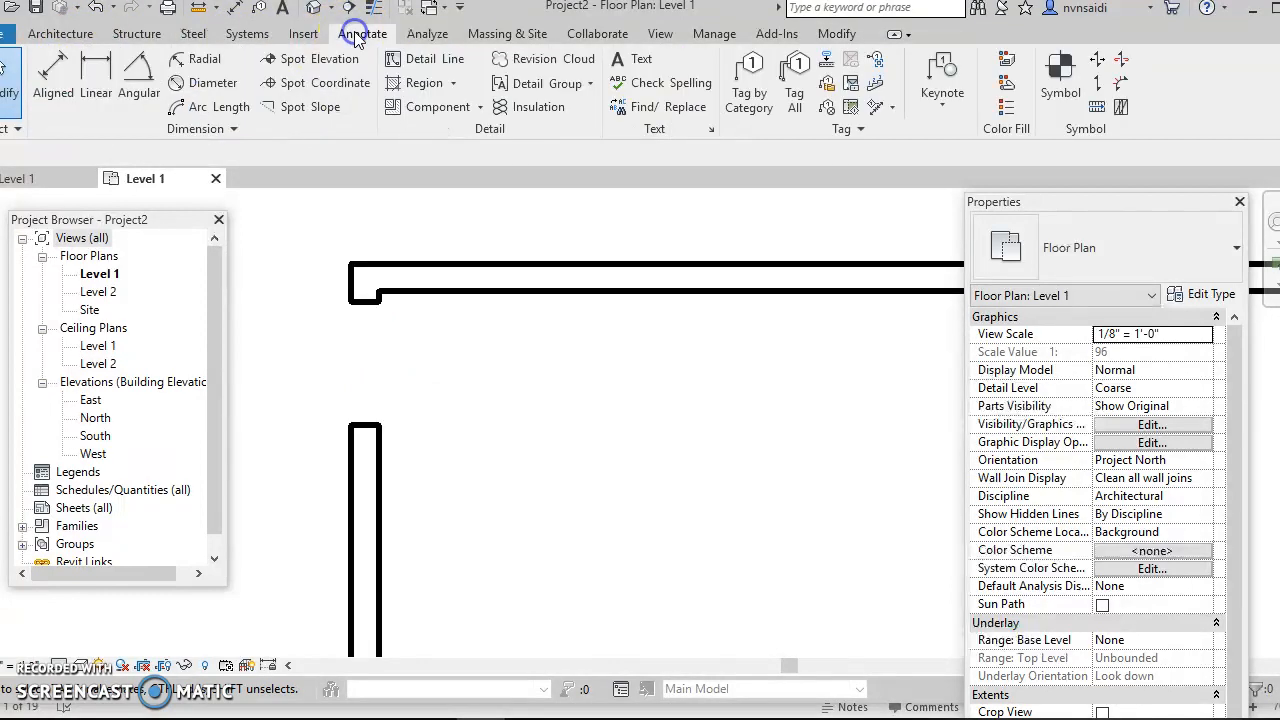
left_click(422, 59)
left_click(378, 300)
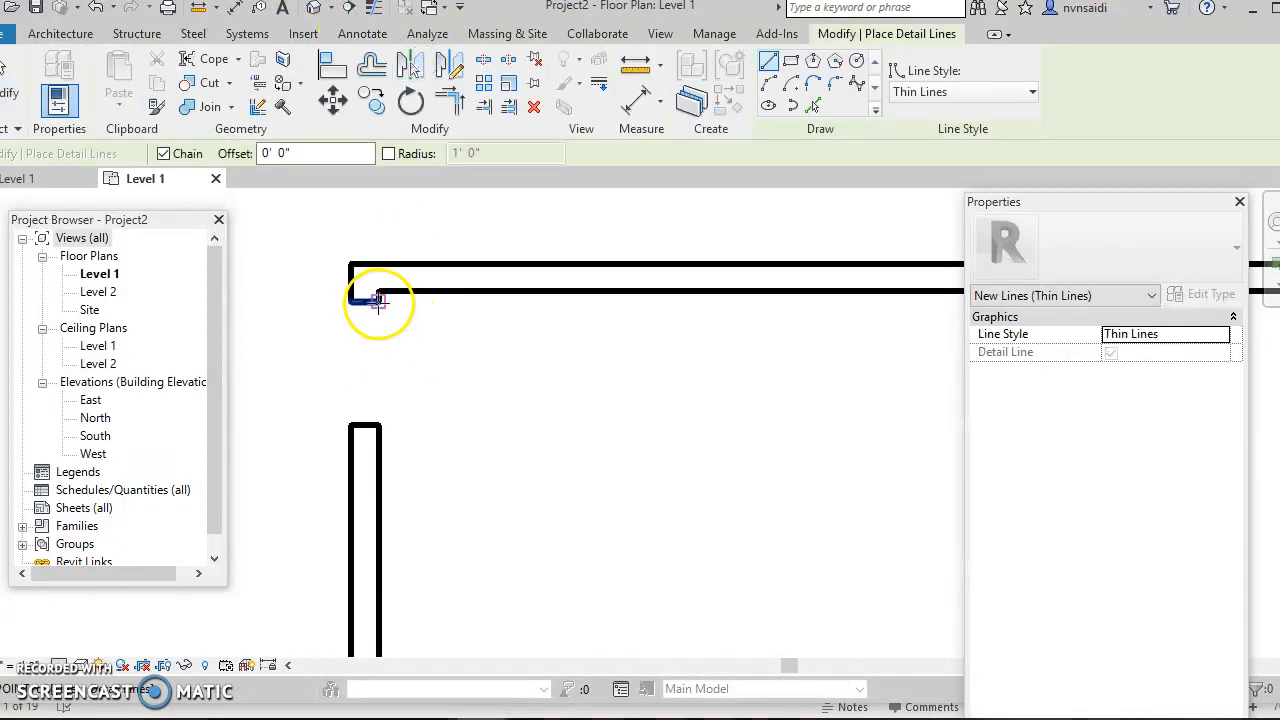
left_click(378, 302)
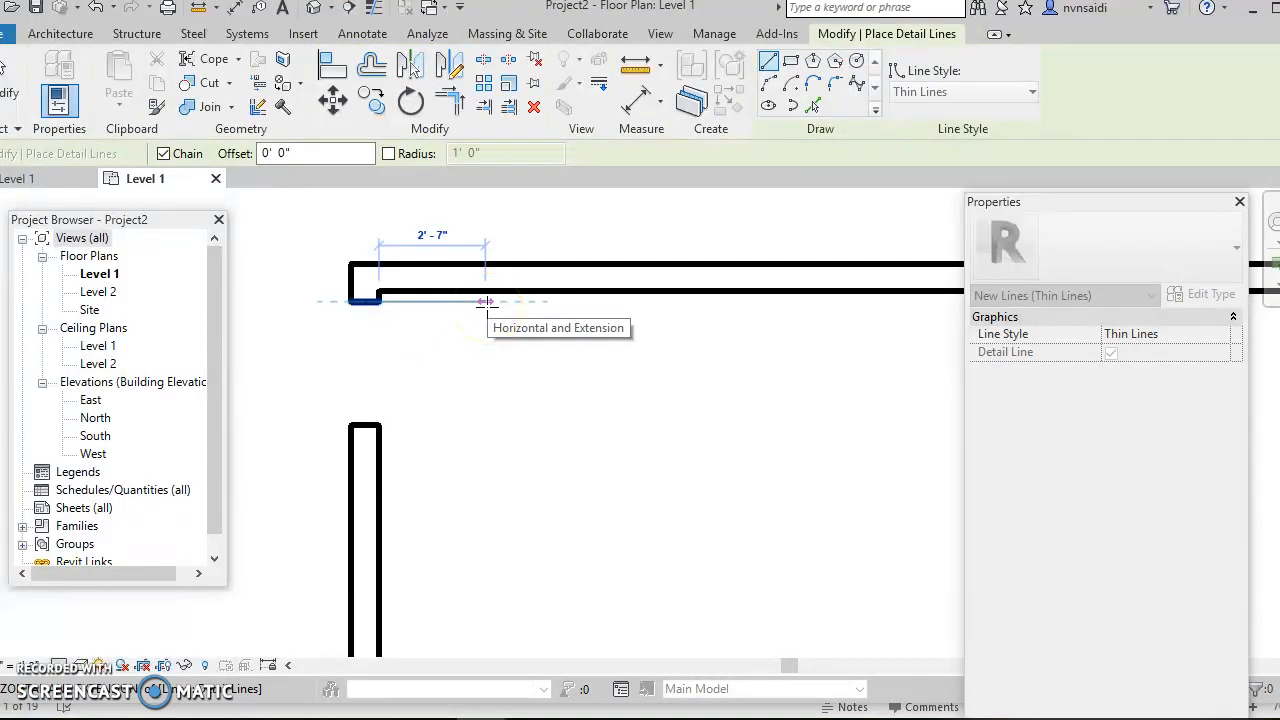
type("3")
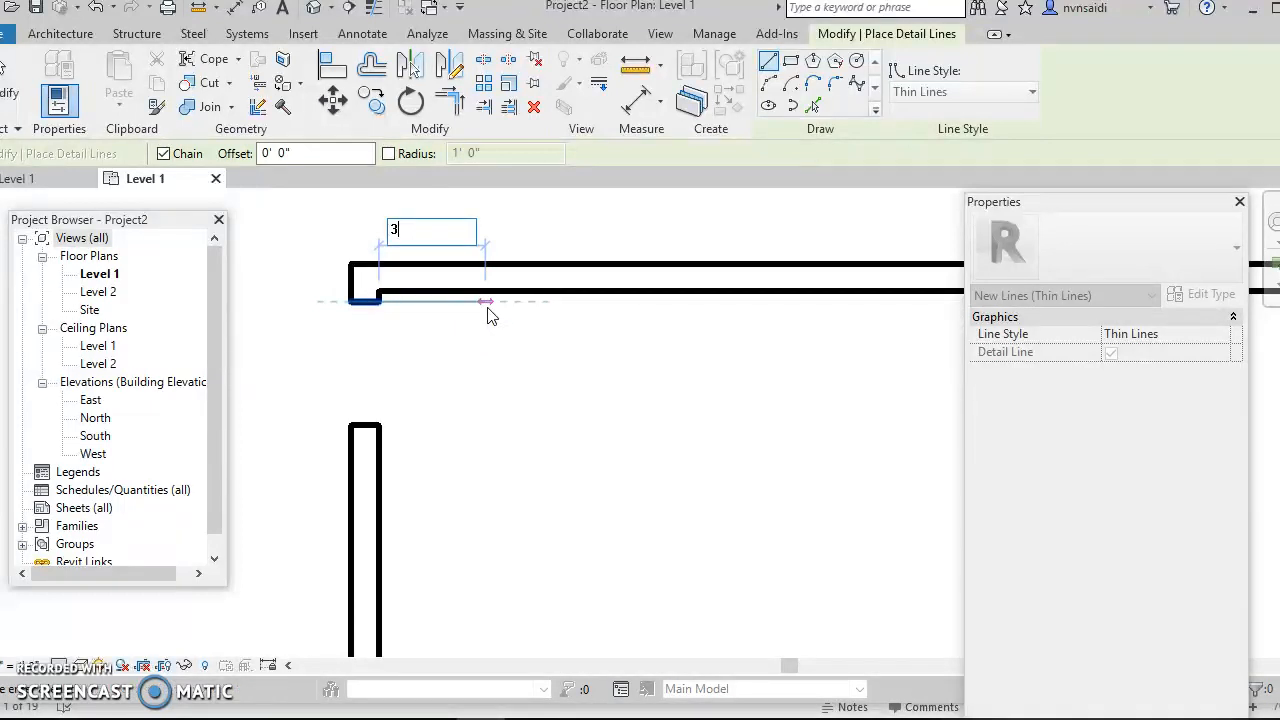
key("Return")
key("Escape")
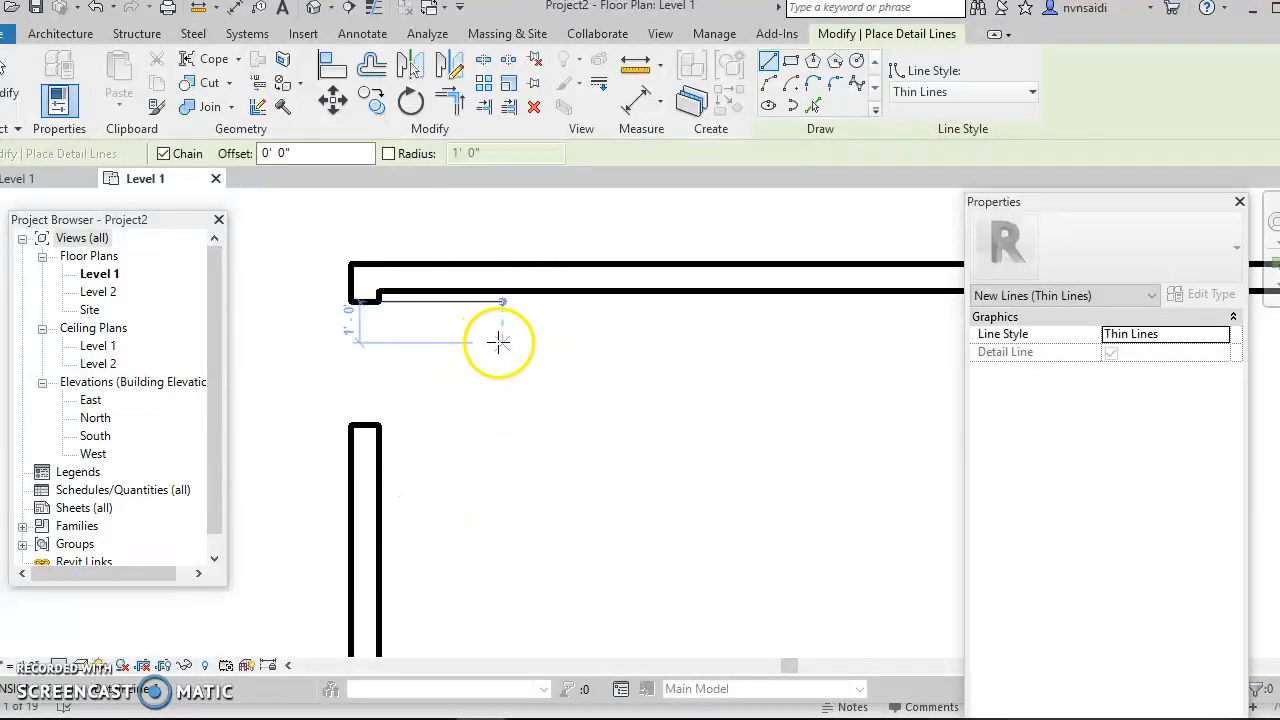
key("Escape")
left_click(461, 303)
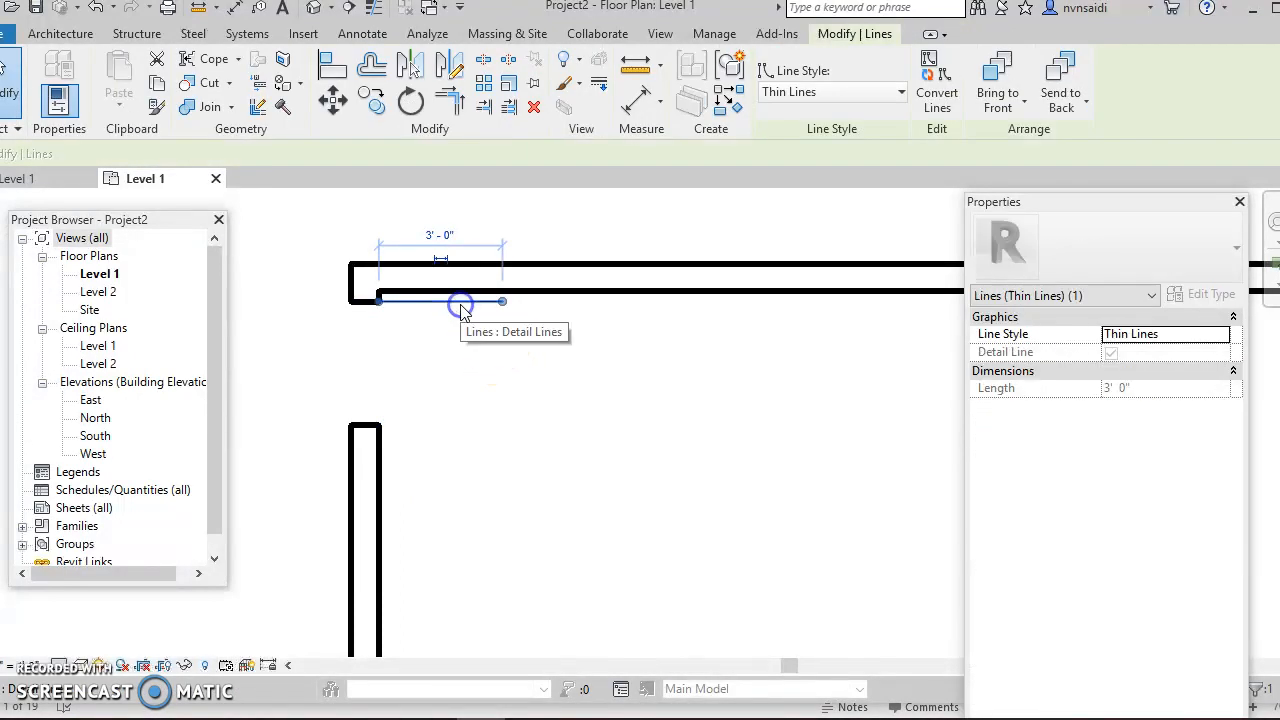
left_click(516, 362)
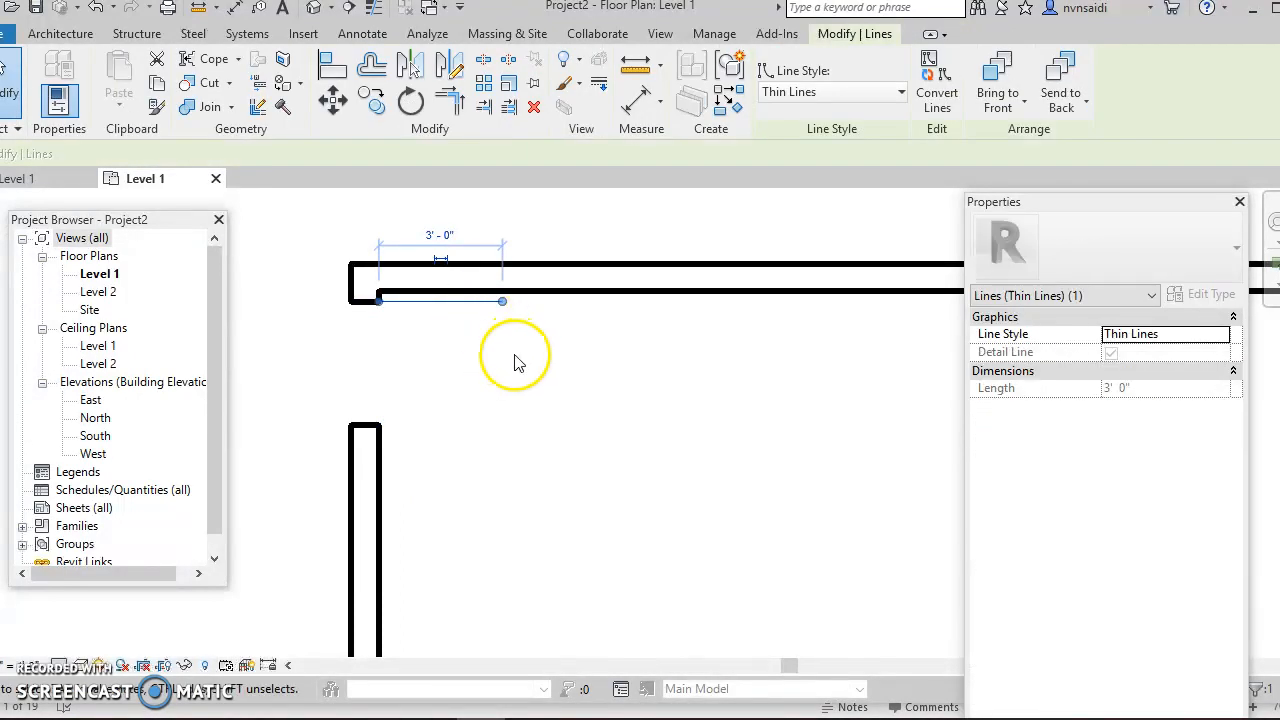
left_click(515, 362)
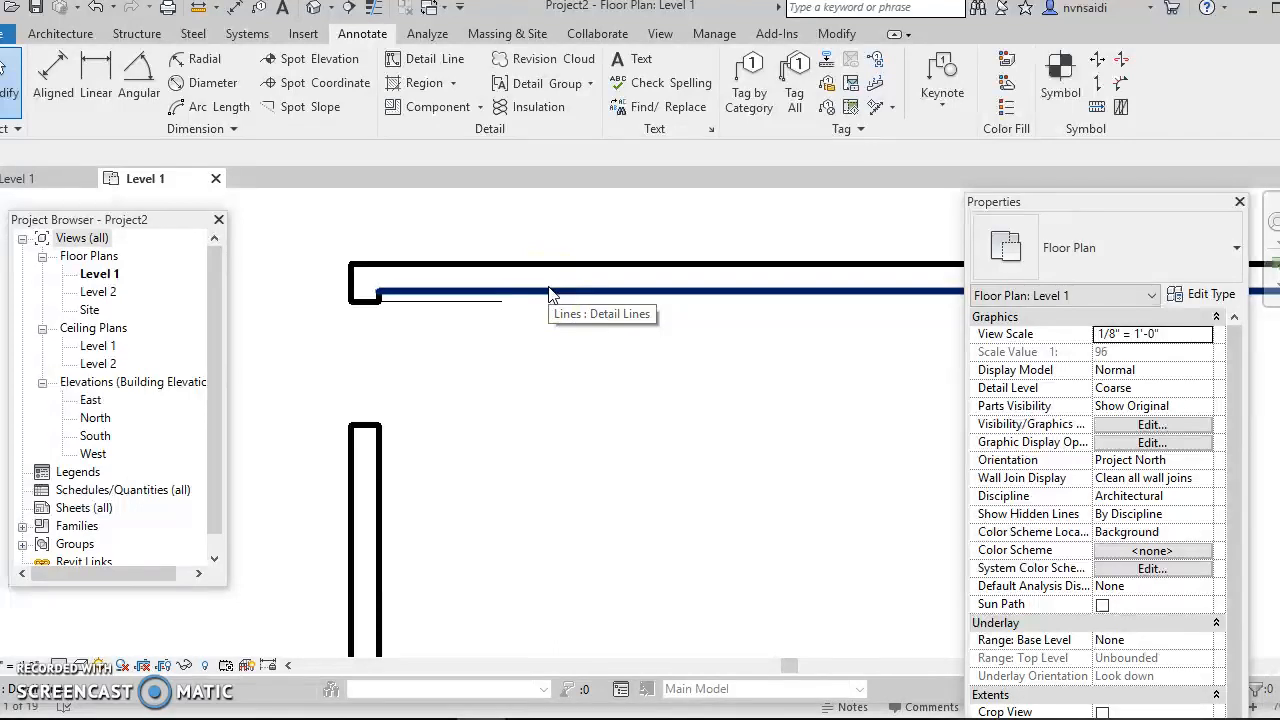
Draw a 90° door-swing arc in Thin Lines from the lower jamb's inner corner to the free end of the door leaf
left_click(432, 58)
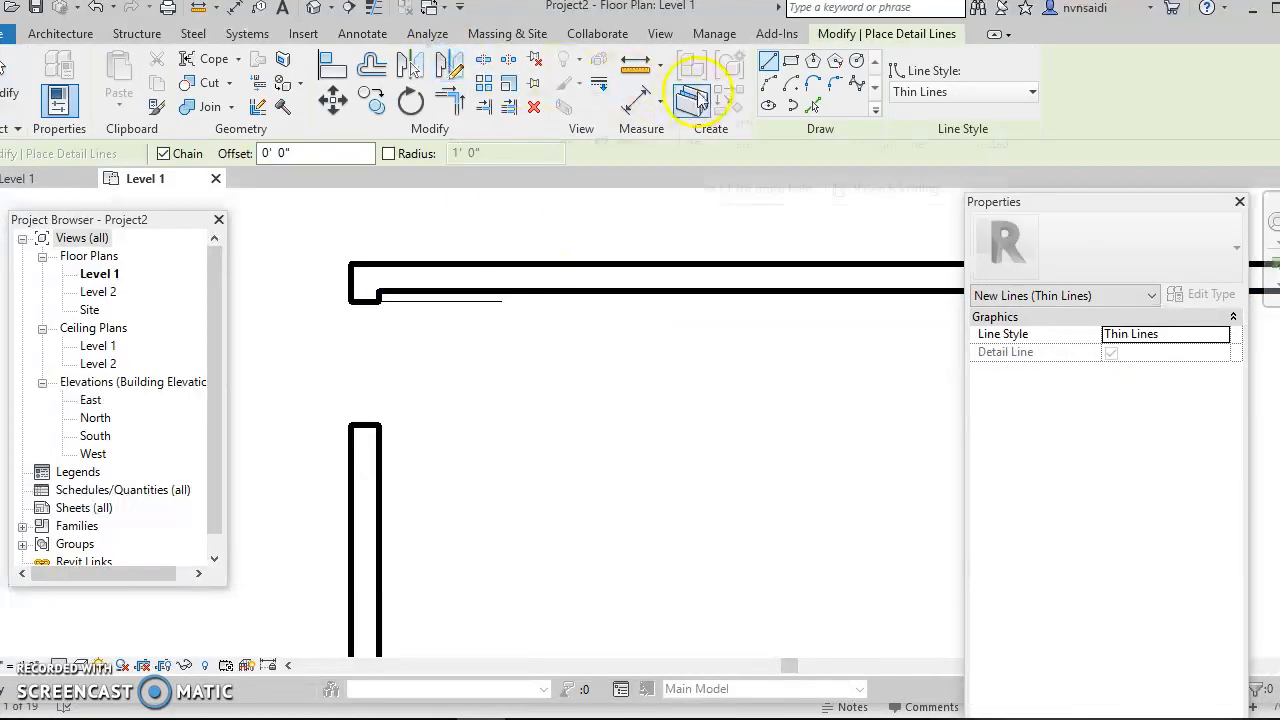
left_click(769, 86)
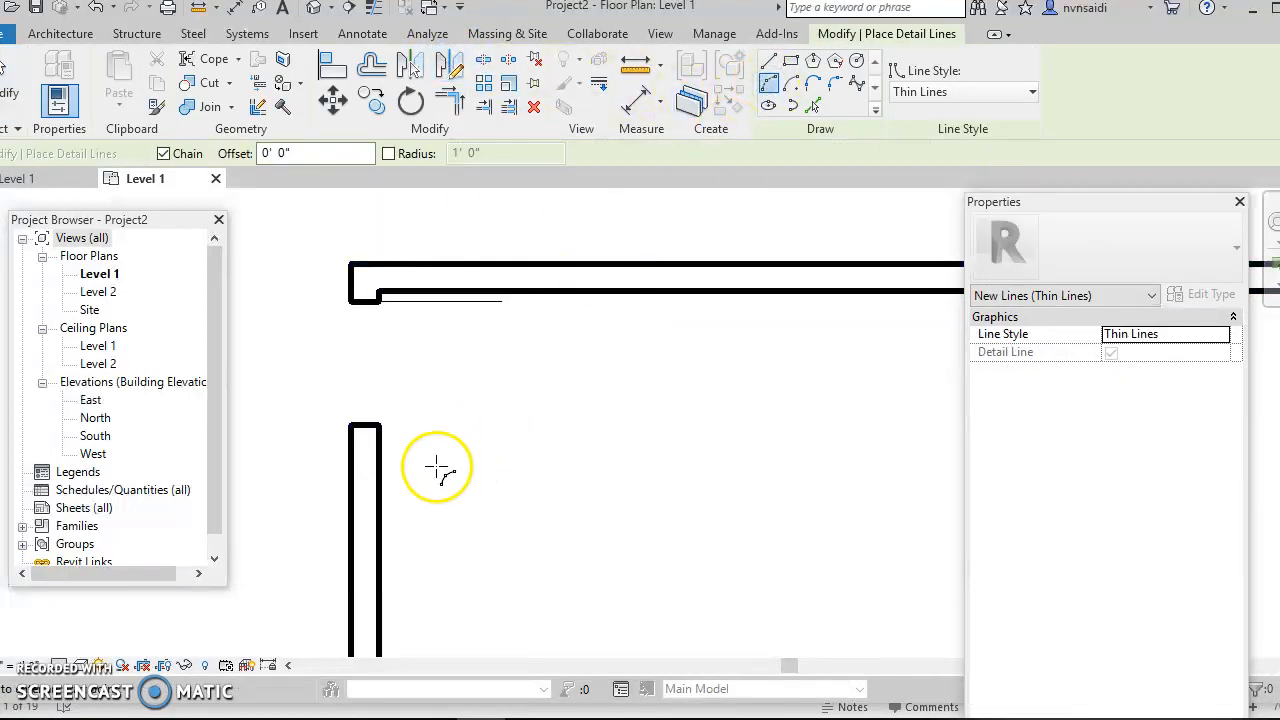
left_click(378, 426)
left_click(502, 302)
left_click(498, 333)
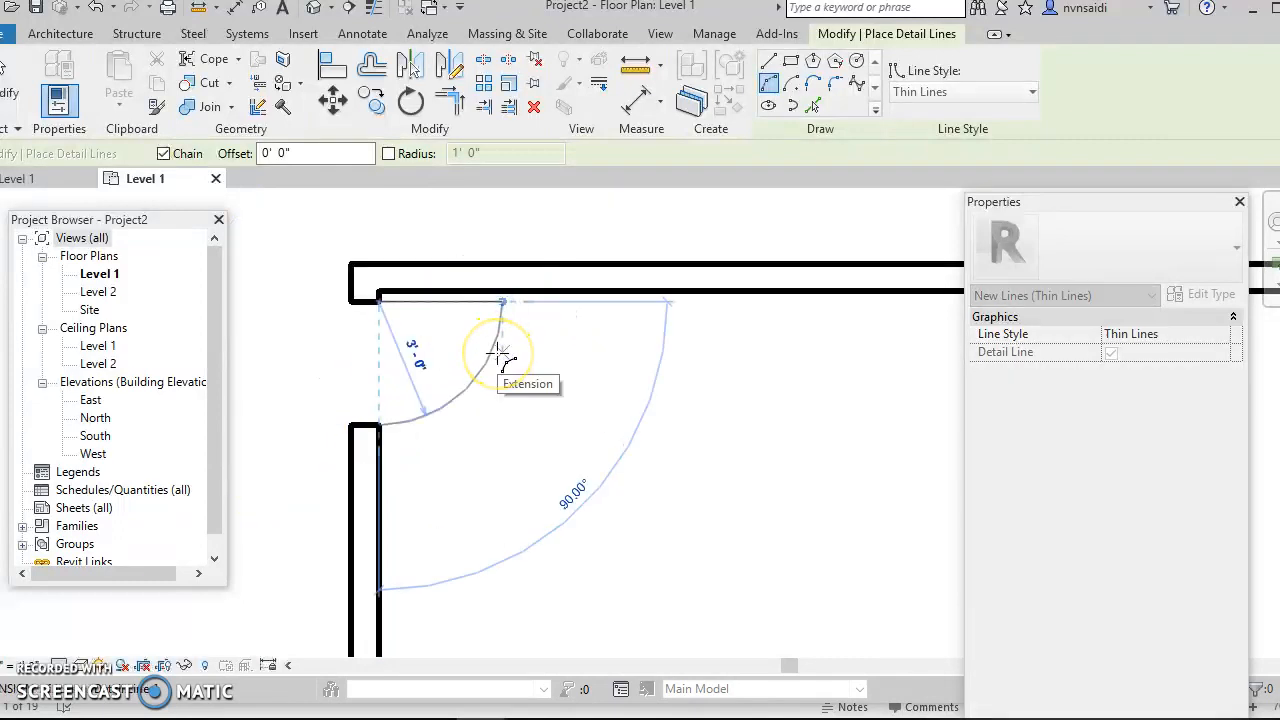
key("Escape")
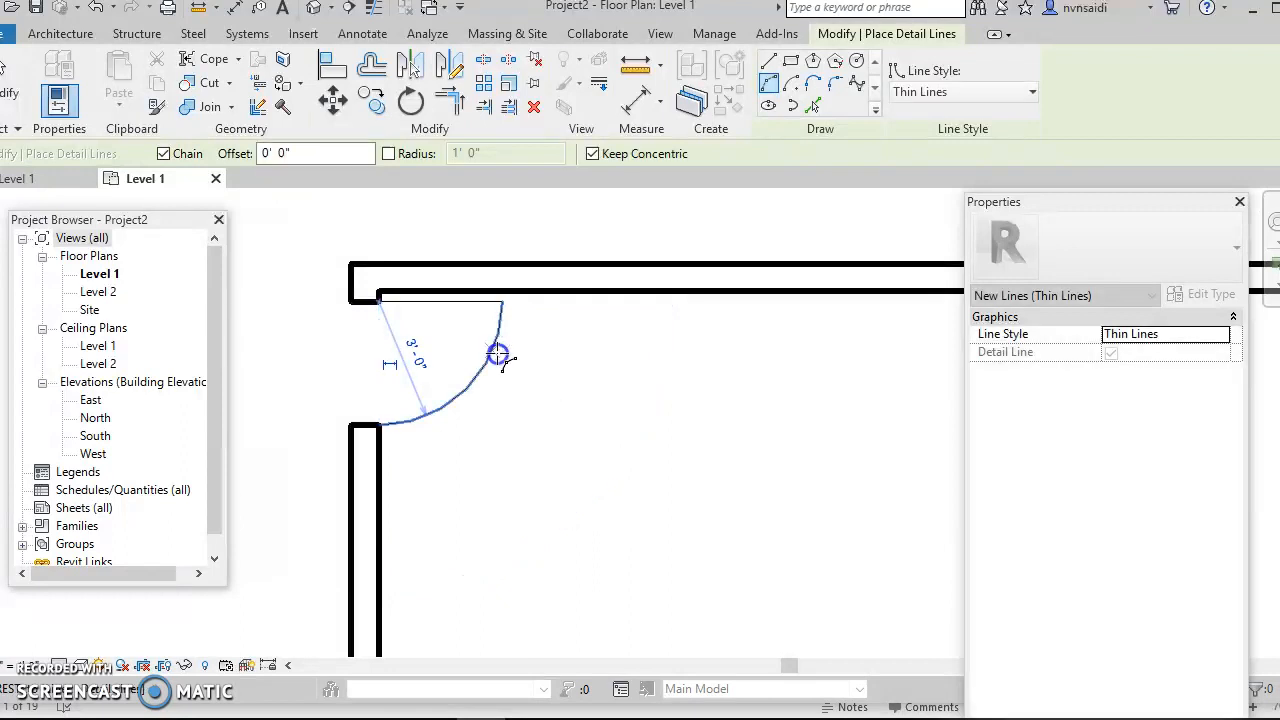
key("Escape")
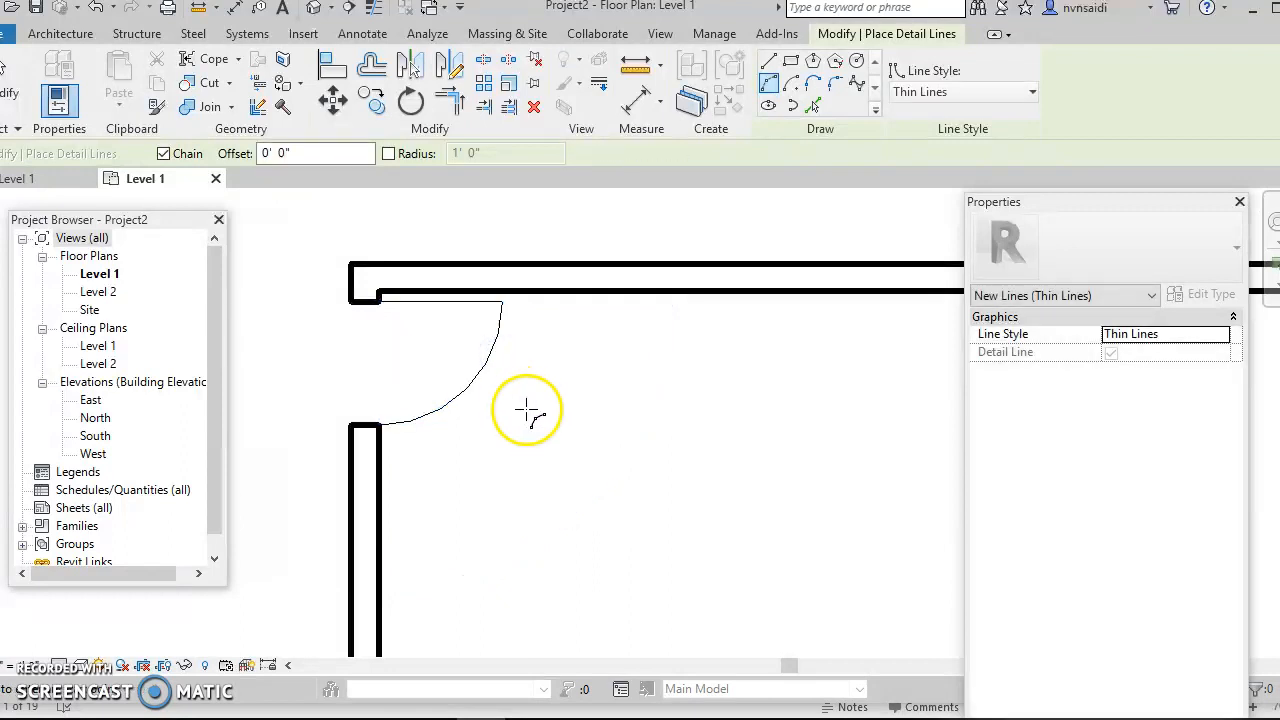
scroll(563, 423, "down", 4)
middle_click_drag(655, 424, 643, 414)
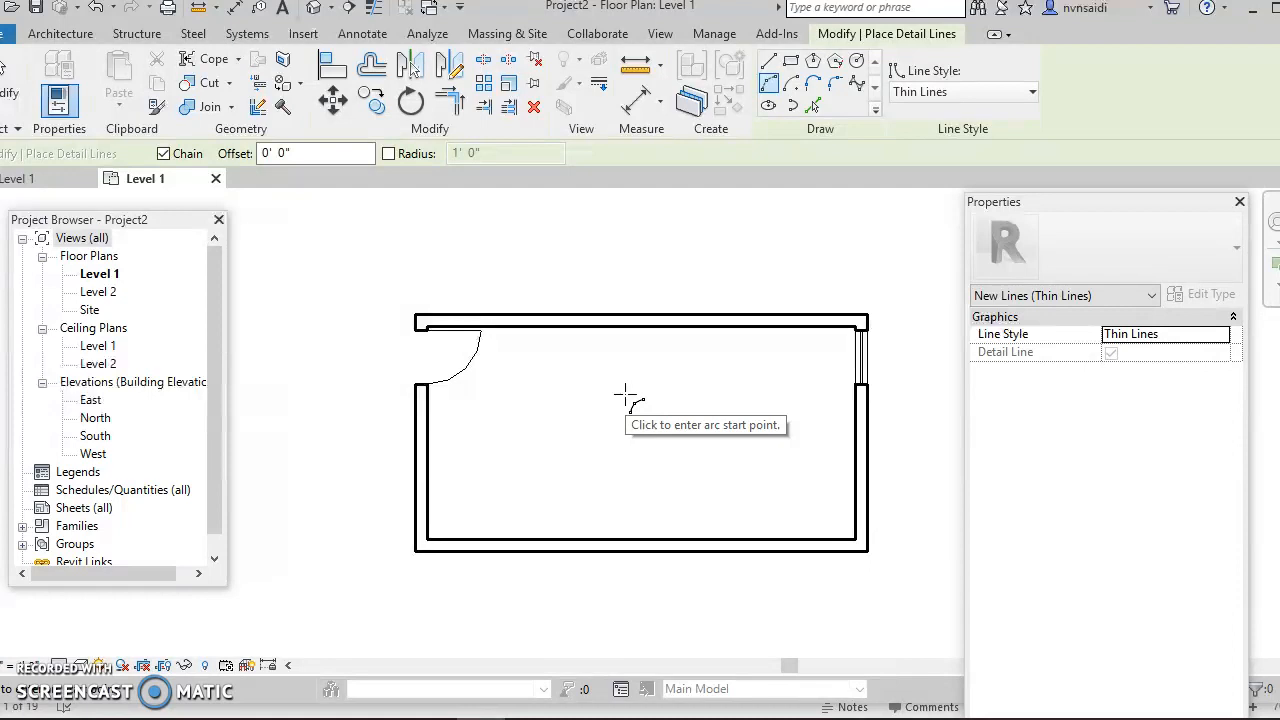
Choose the Hidden Lines style and offset copies of the outer wall lines 1' 0" outward on all four sides
middle_click_drag(626, 412, 597, 397)
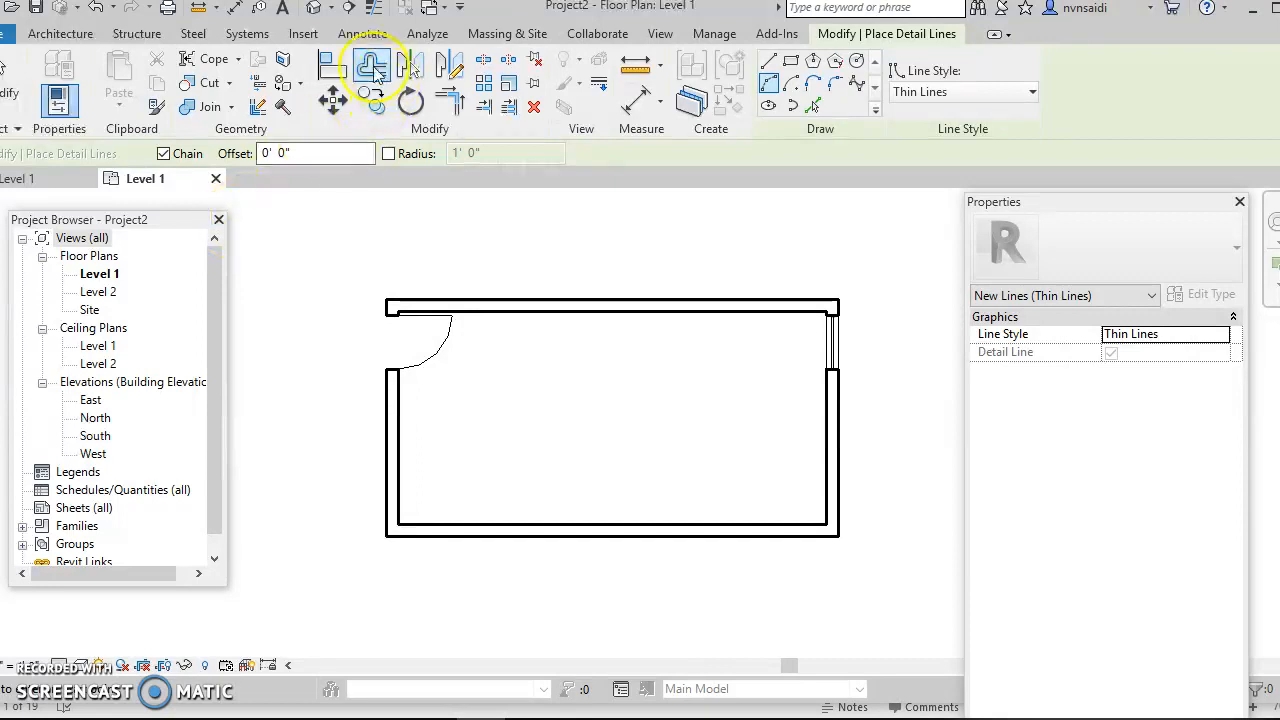
left_click(992, 92)
left_click(960, 218)
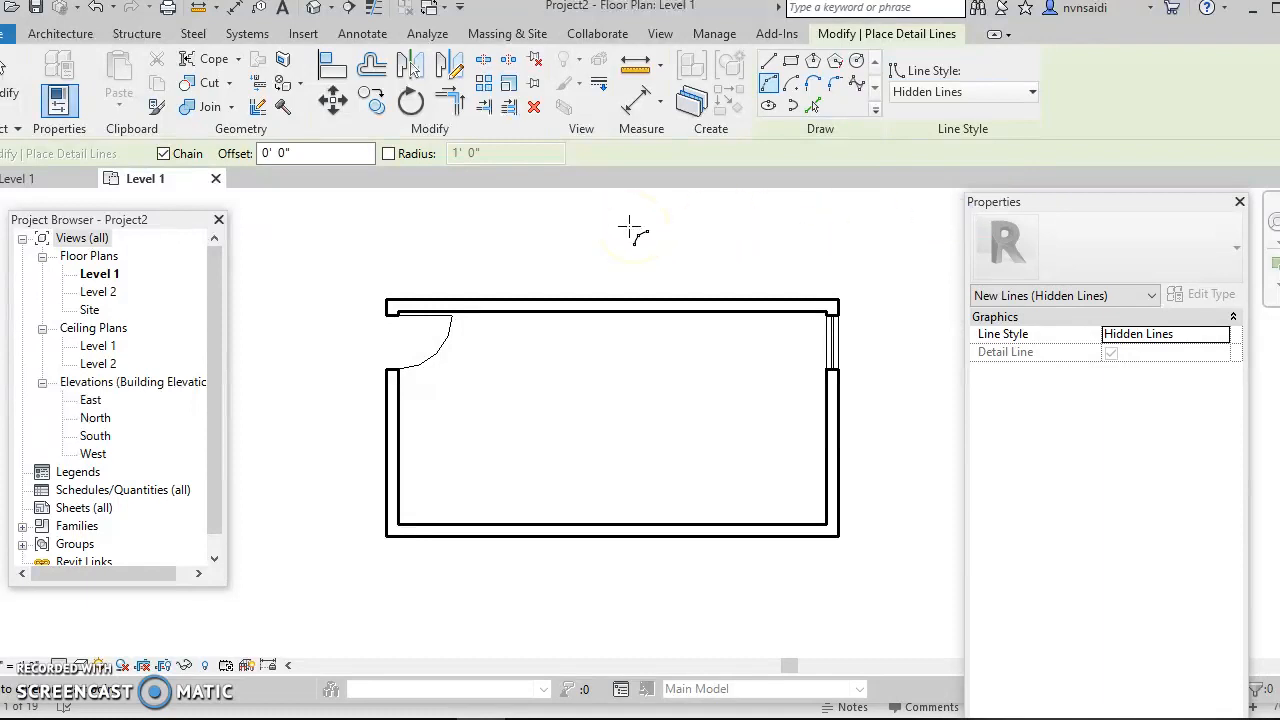
left_click(372, 66)
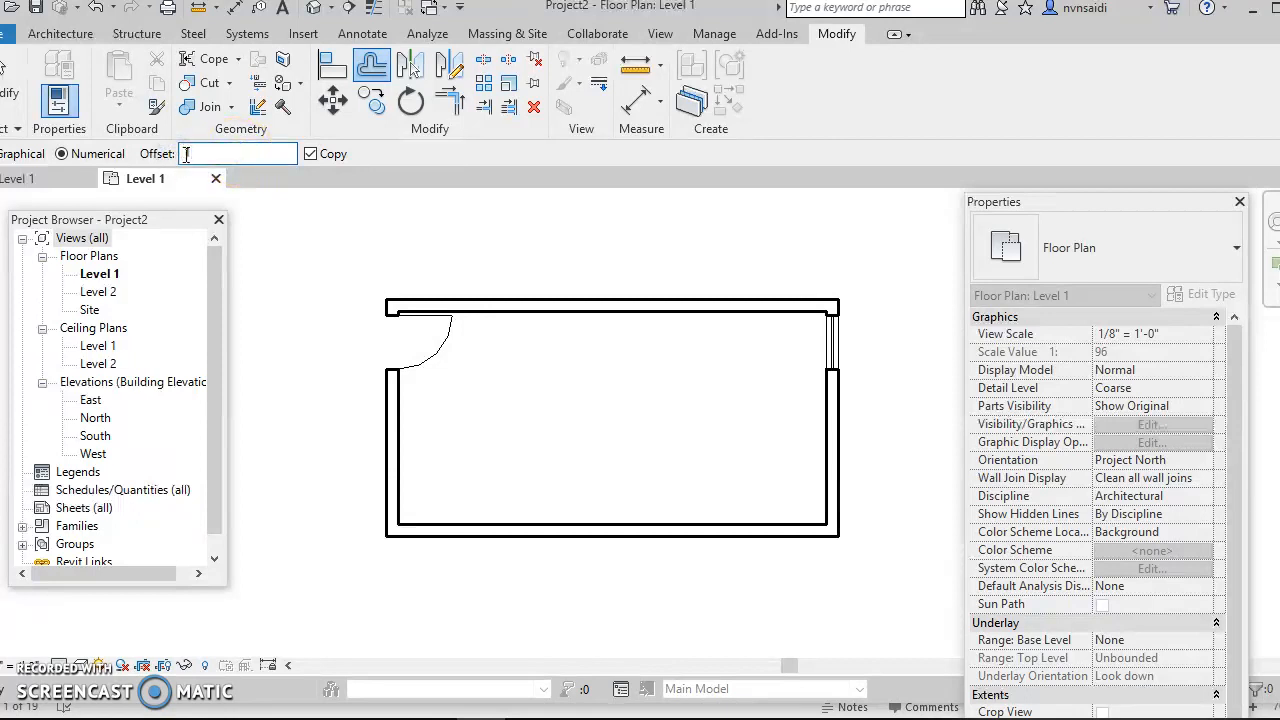
left_click(494, 298)
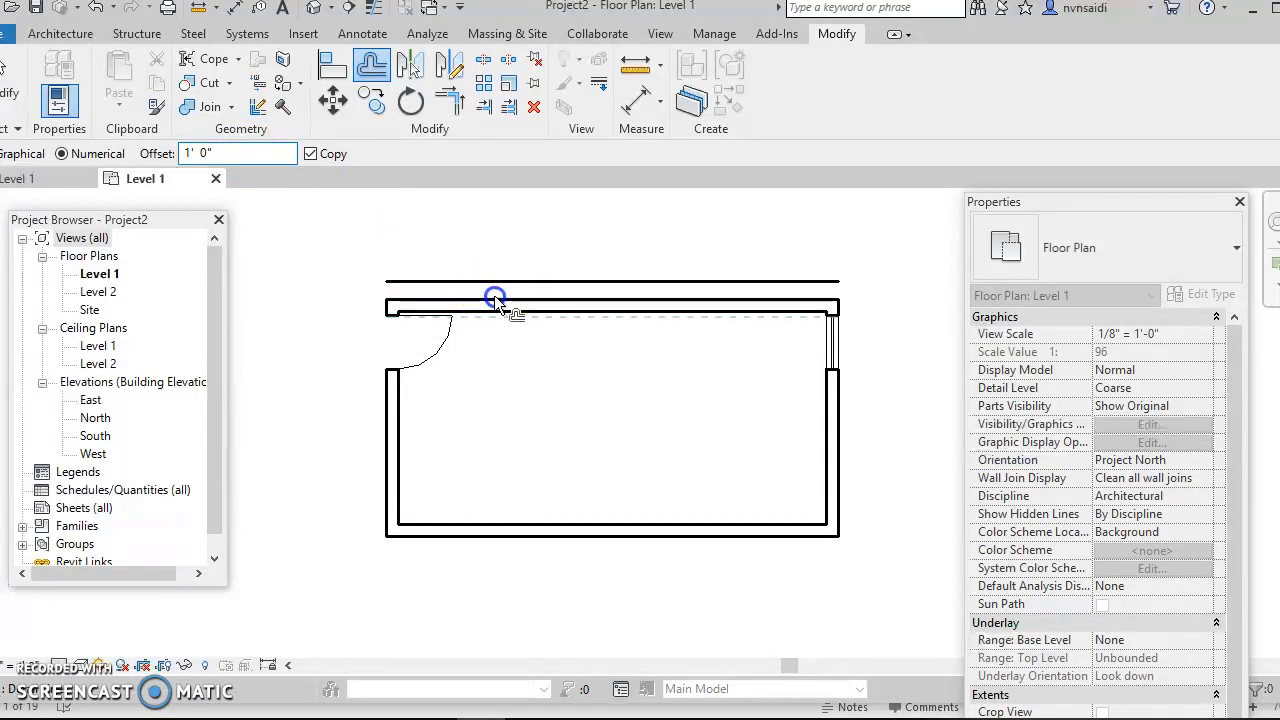
left_click(843, 384)
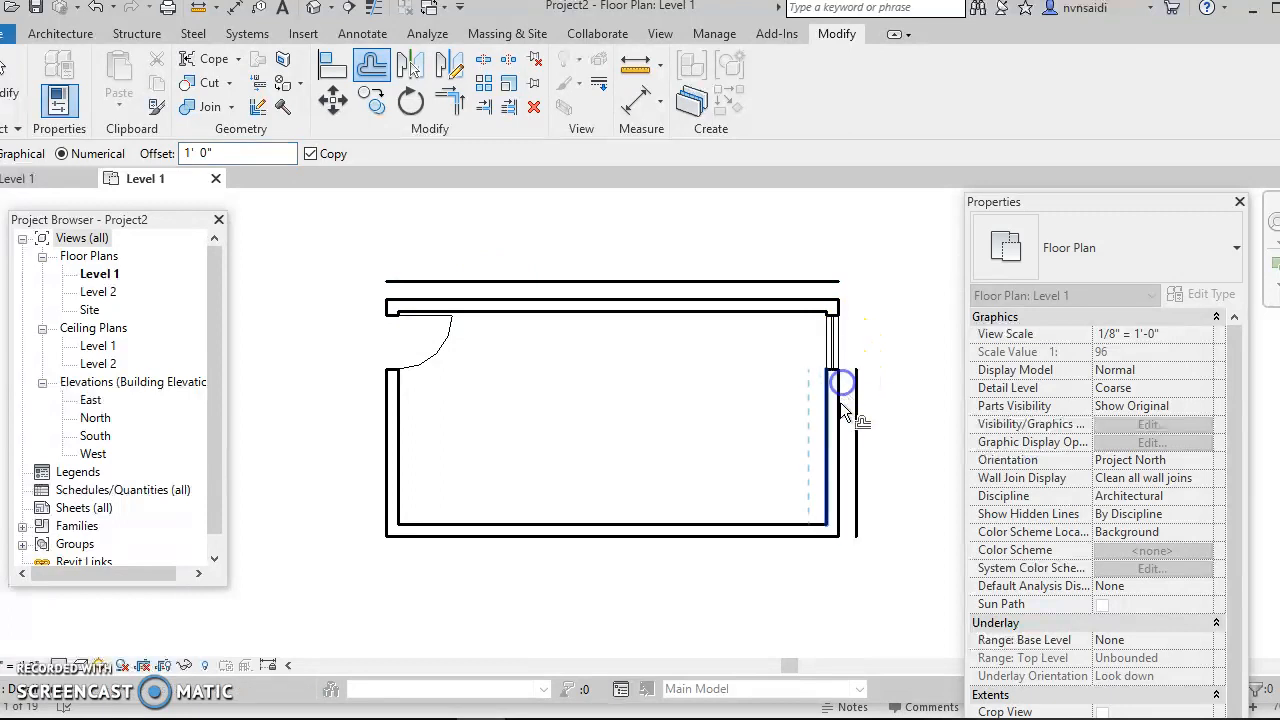
left_click(686, 545)
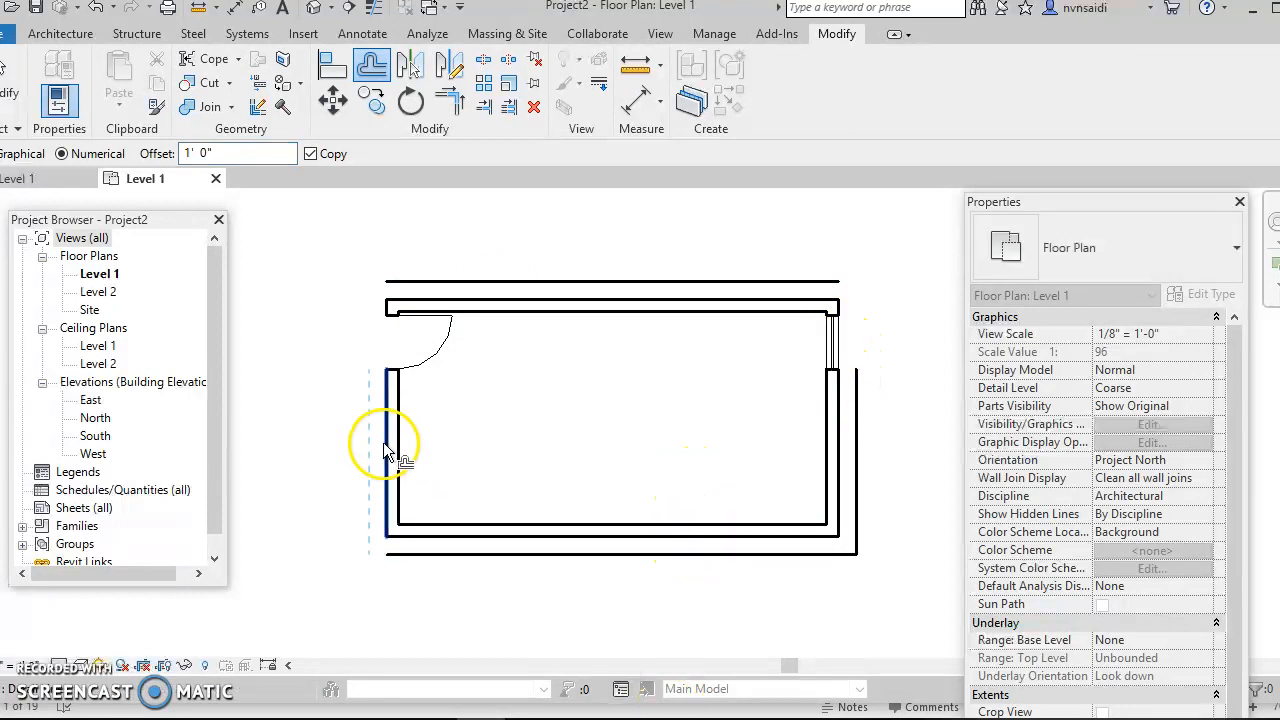
key("Escape")
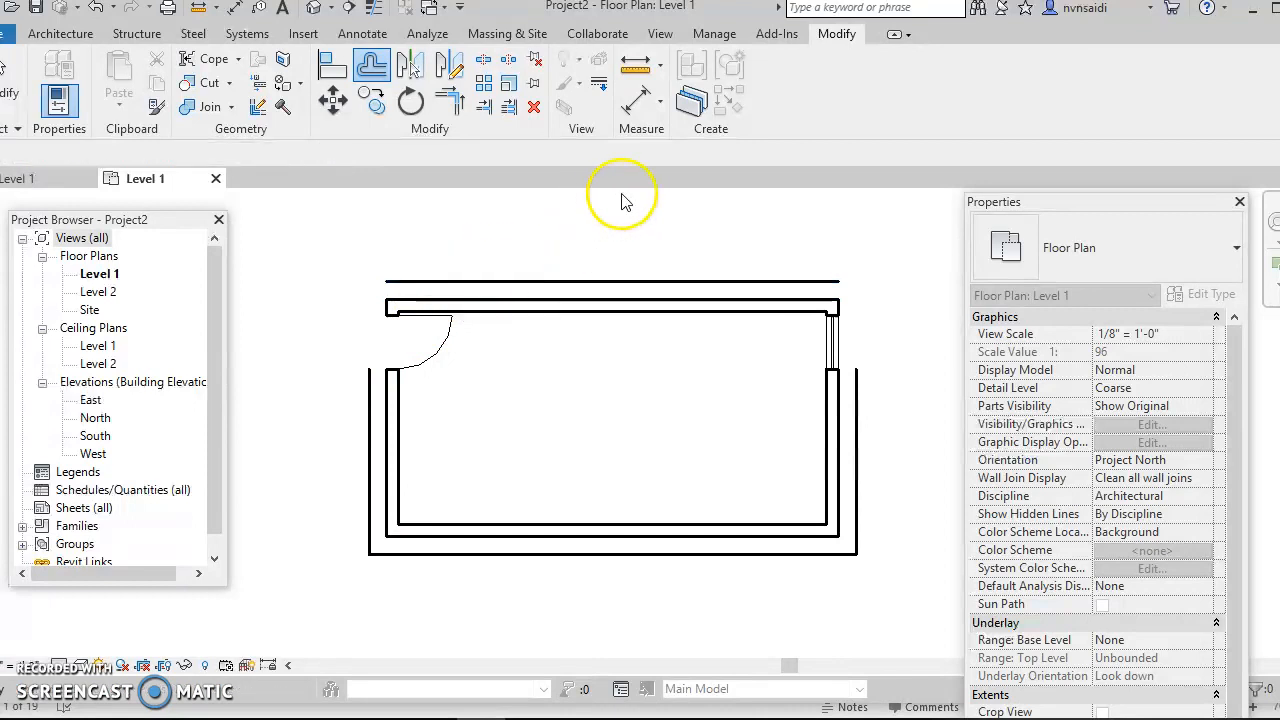
Change the line style of the four offset lines around the plan to Hidden Lines
left_click(673, 281)
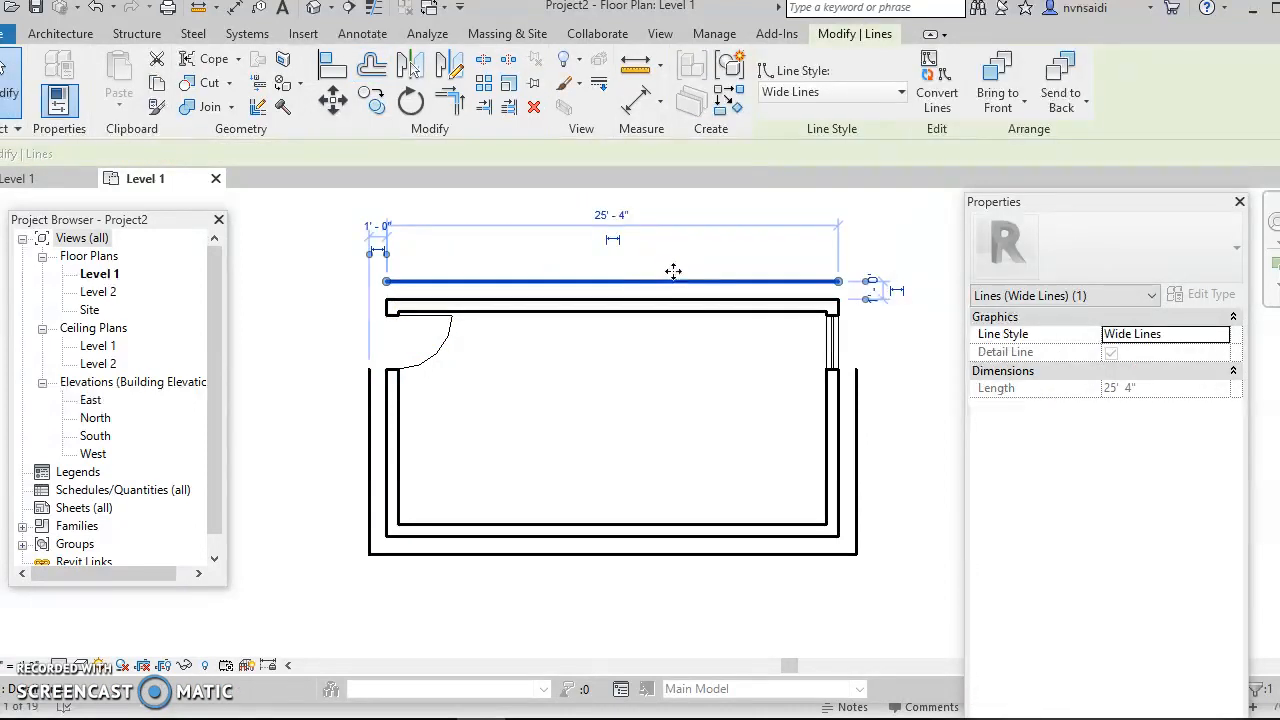
left_click(899, 92)
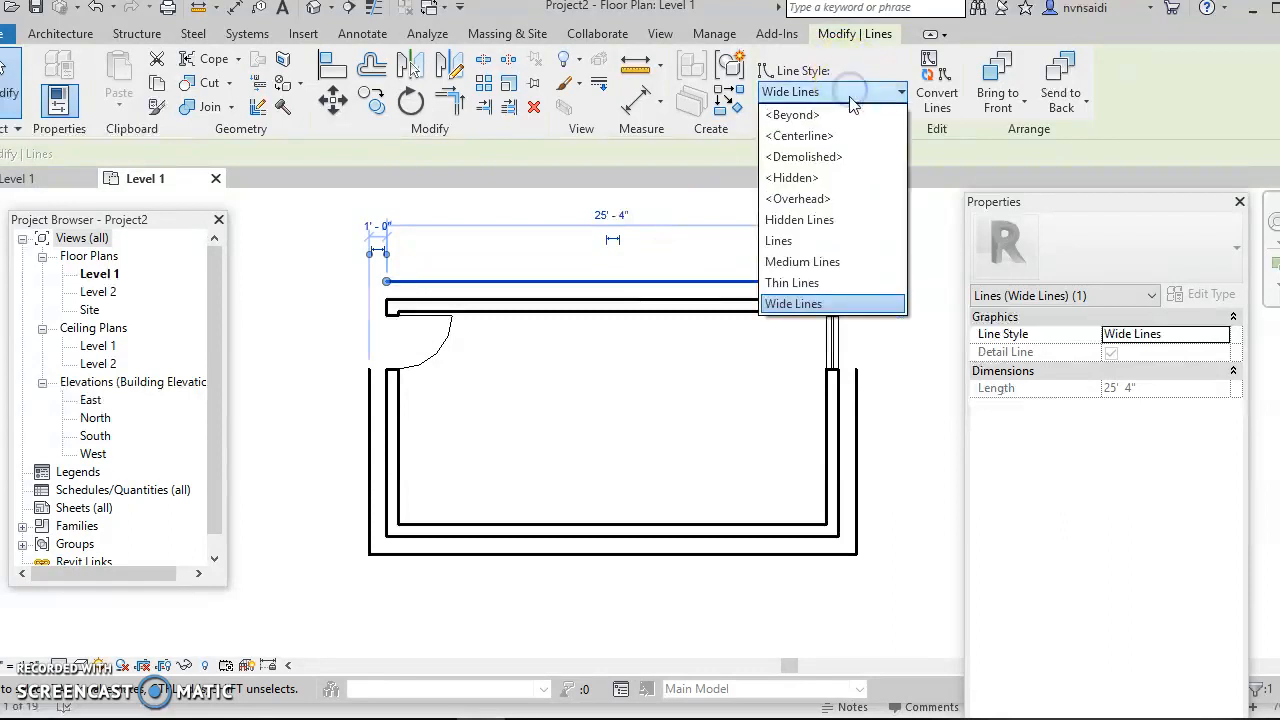
left_click(826, 217)
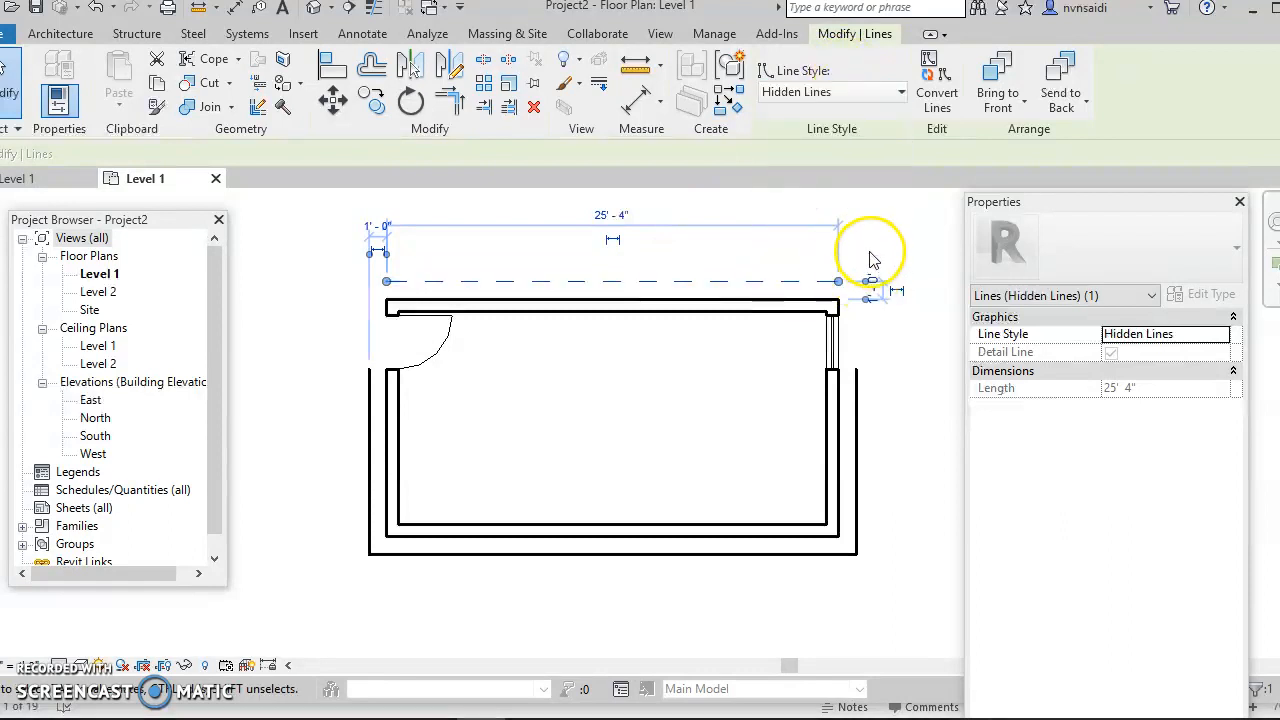
left_click(896, 600)
left_click_drag(896, 600, 367, 543)
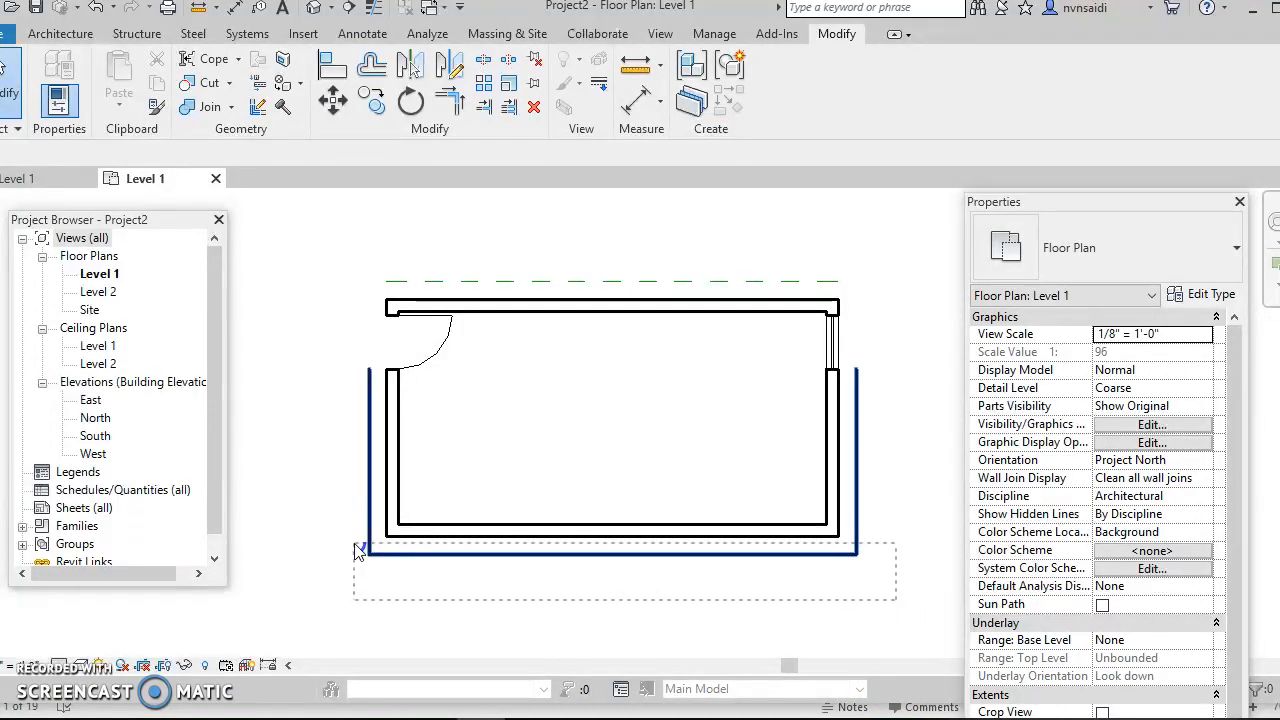
left_click_drag(358, 549, 351, 534)
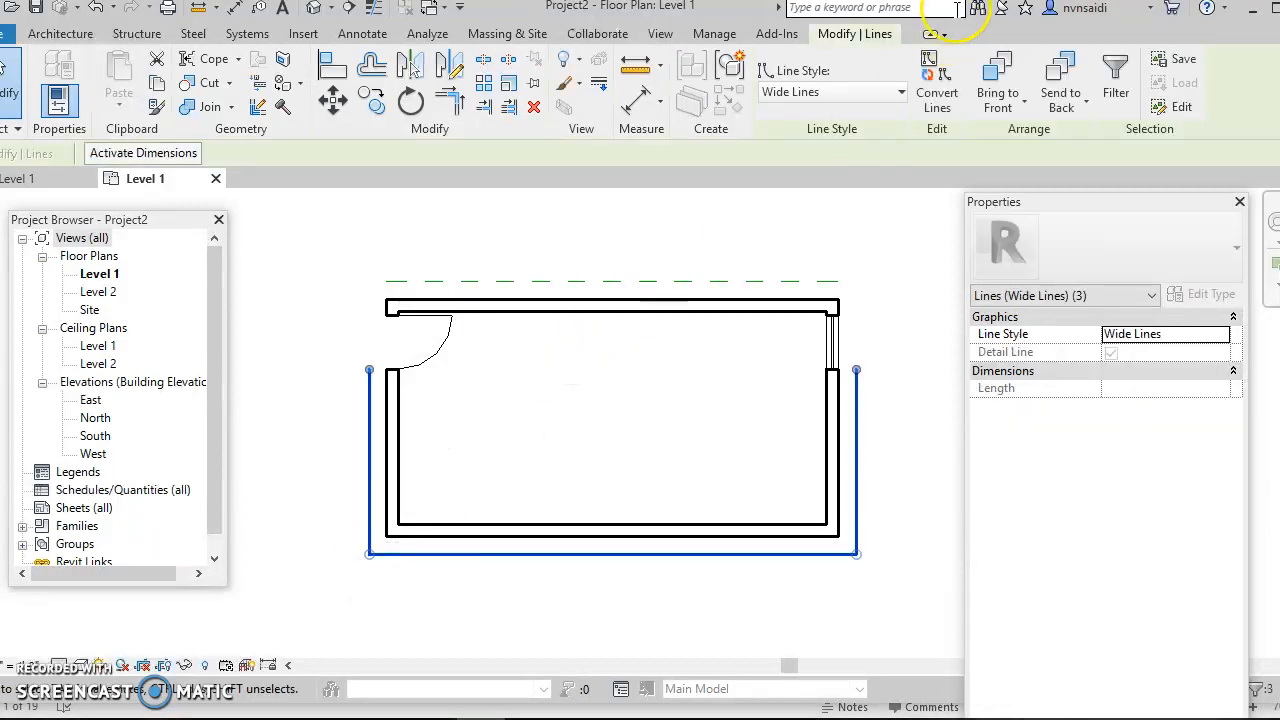
left_click(877, 95)
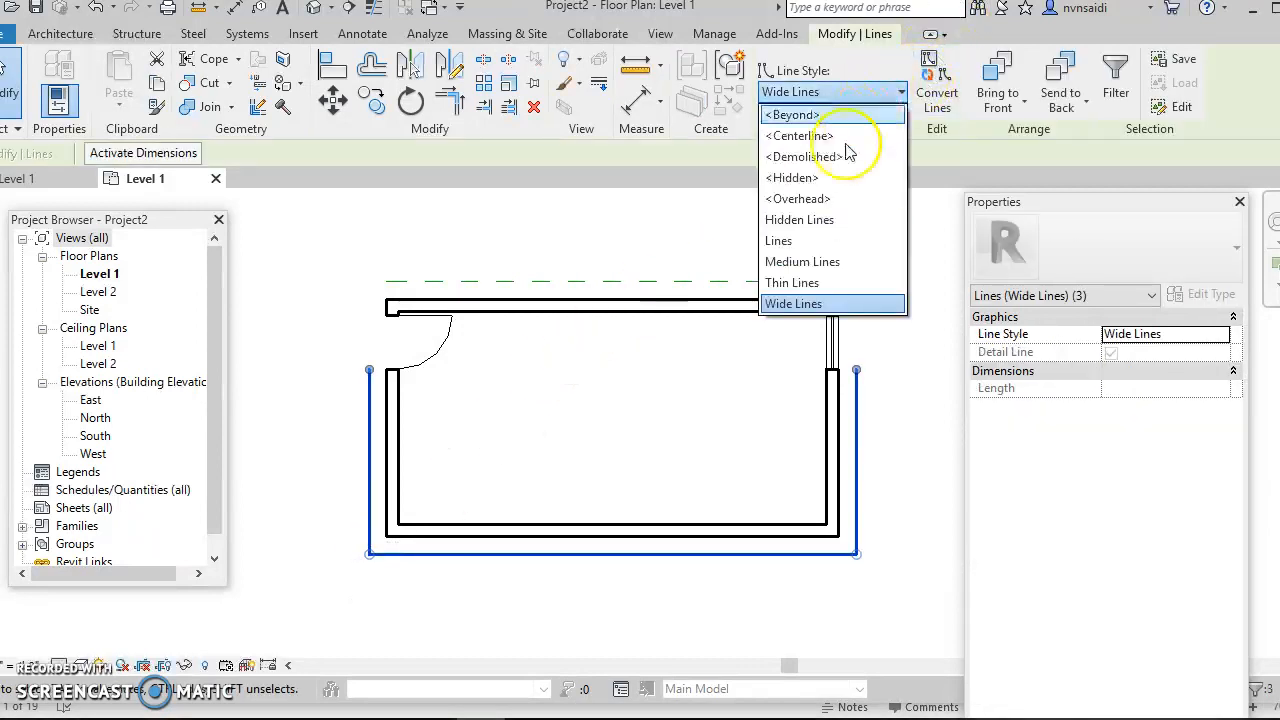
left_click(820, 221)
left_click(812, 226)
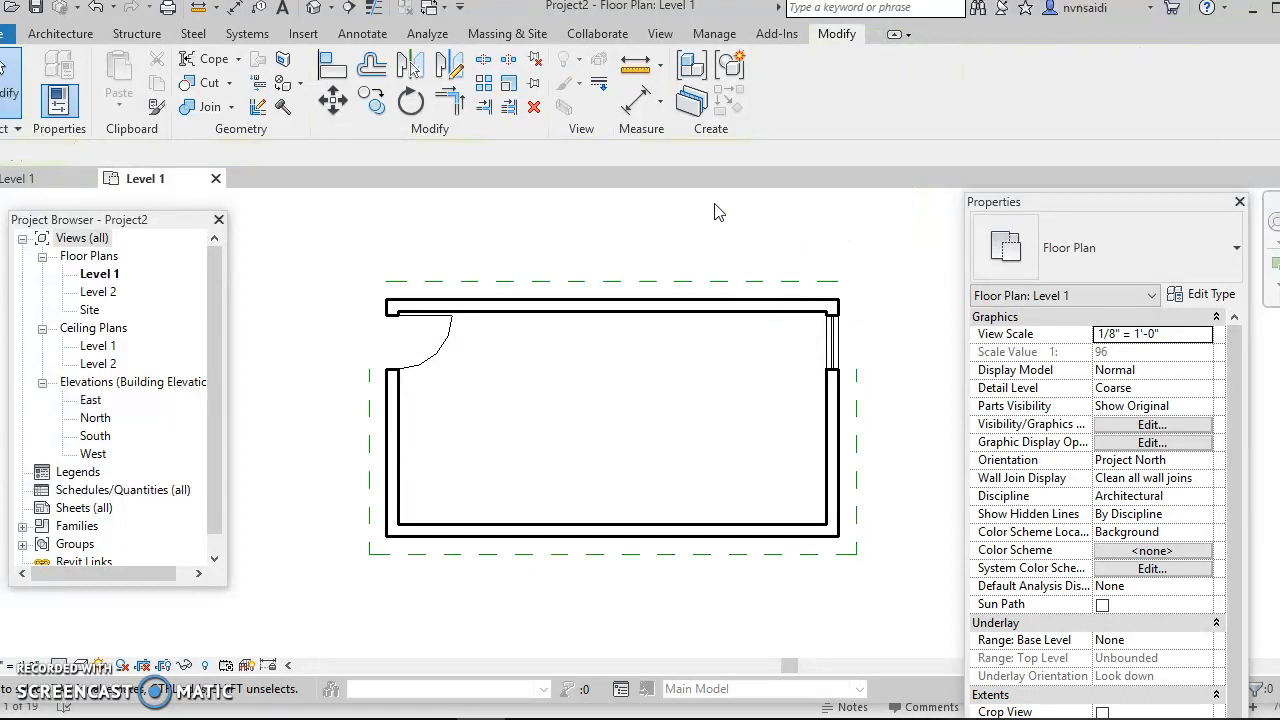
Extend the upper hidden line and the two side hidden lines to meet at both upper corners
left_click(450, 102)
left_click(795, 283)
left_click(857, 393)
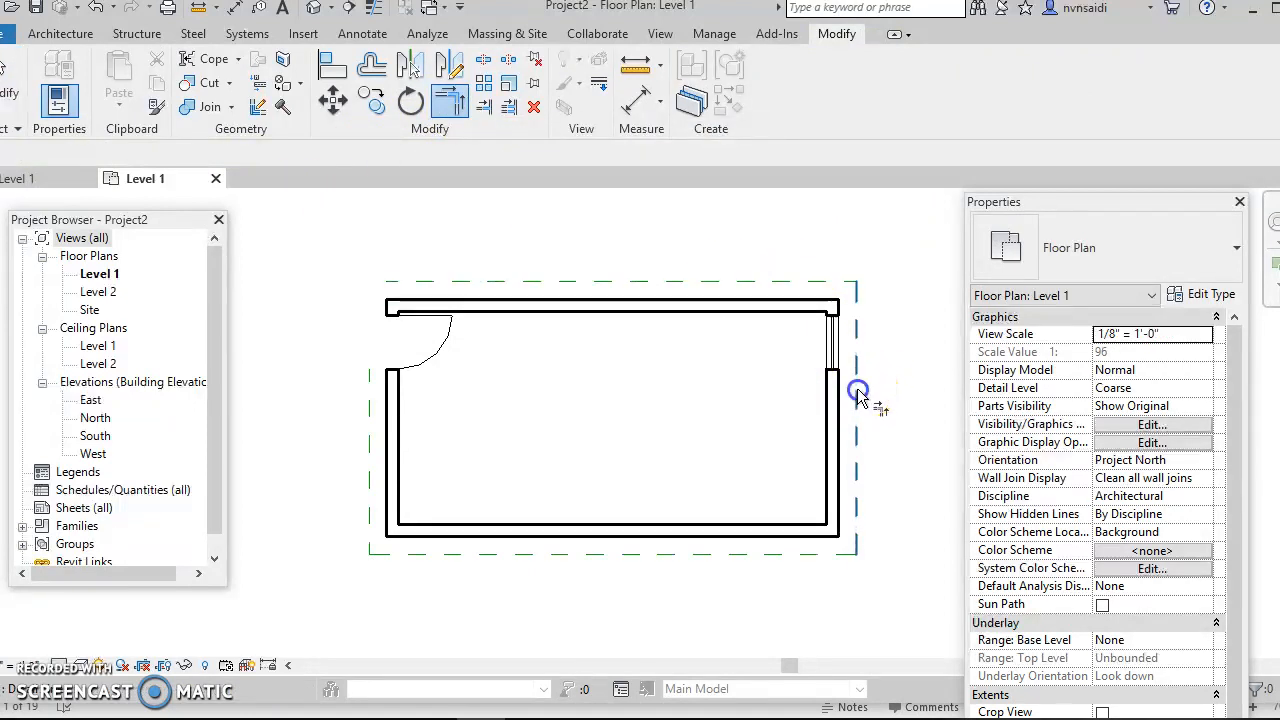
left_click(505, 287)
left_click(371, 373)
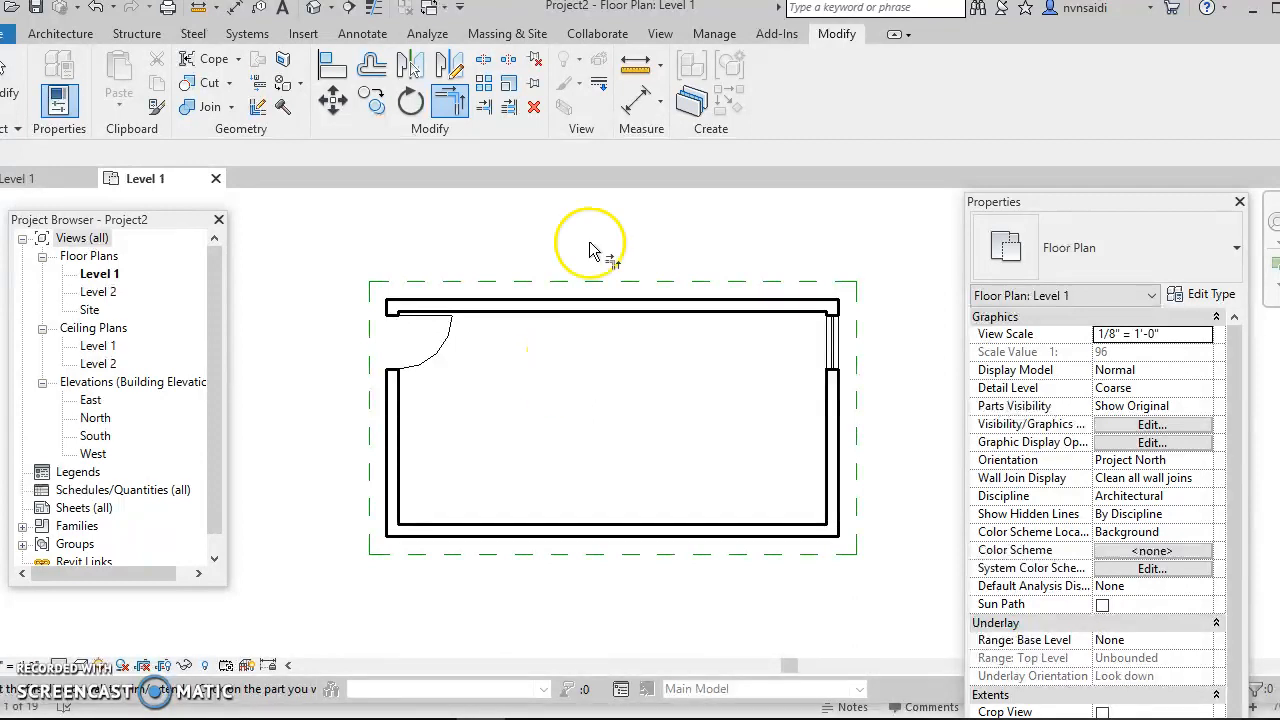
key("Escape")
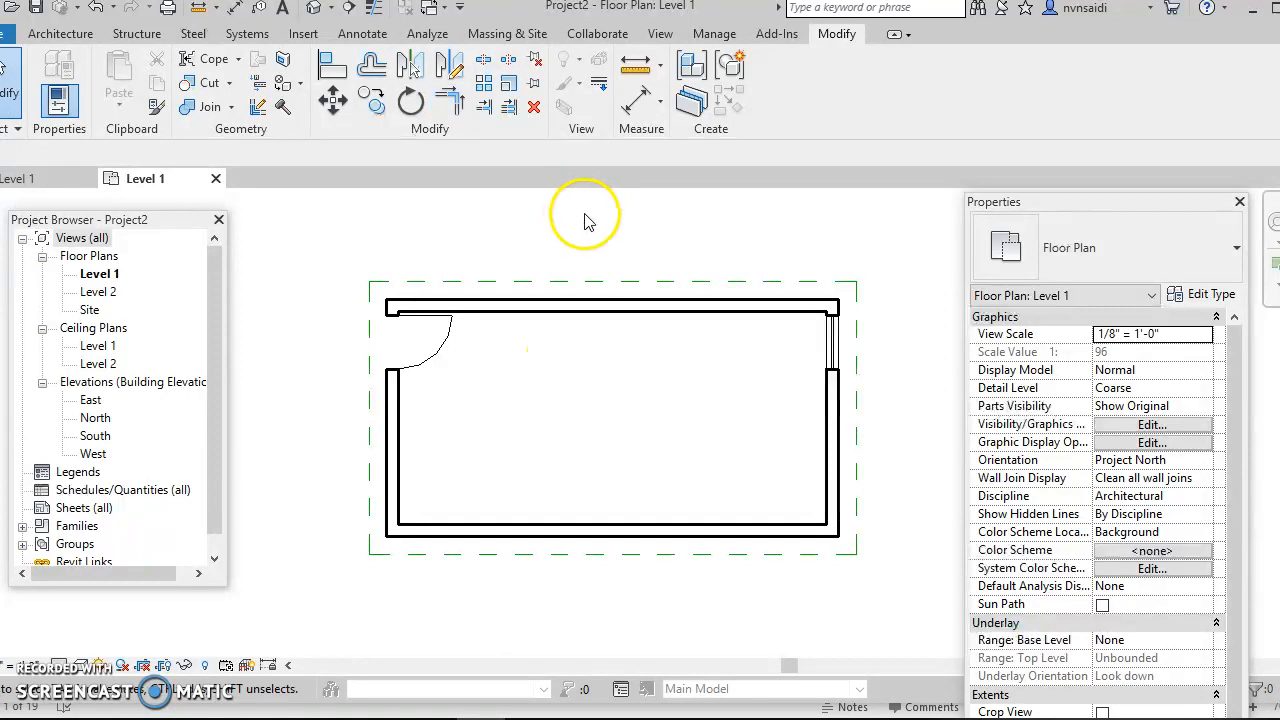
Place a linear dimension above the plan for its overall width between the two upper outer wall corners
left_click(362, 36)
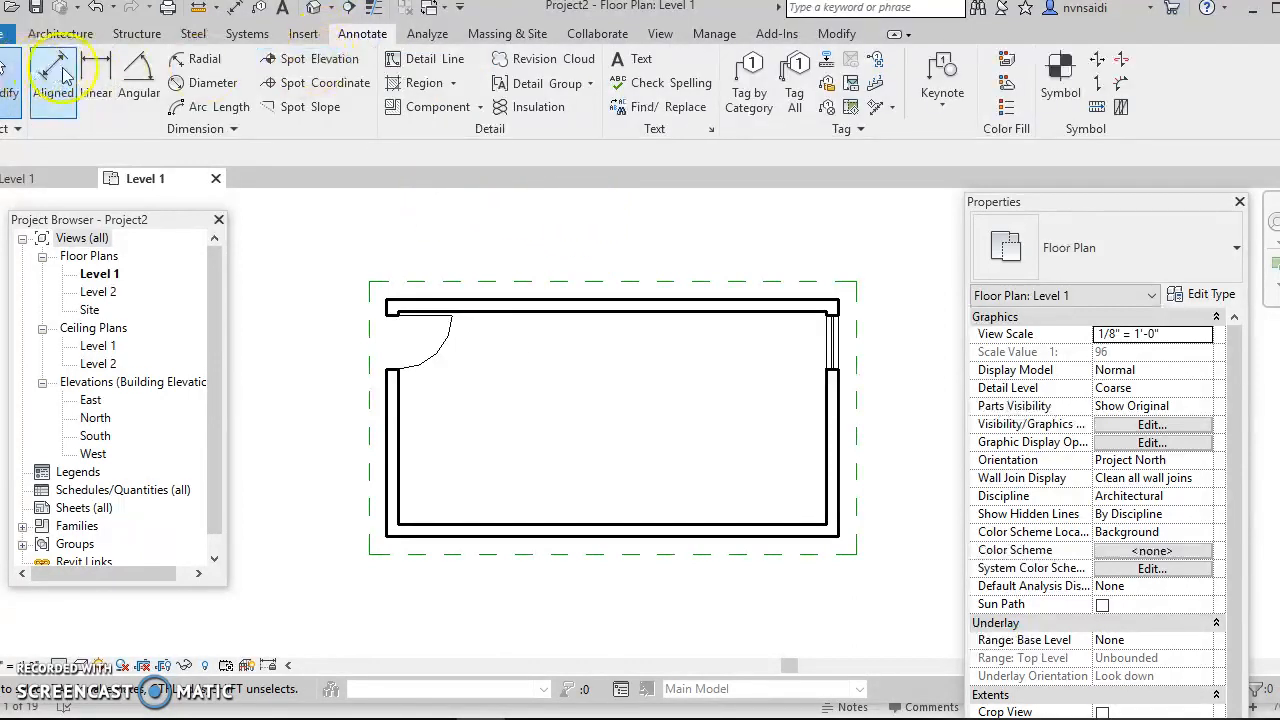
left_click(95, 76)
left_click(389, 298)
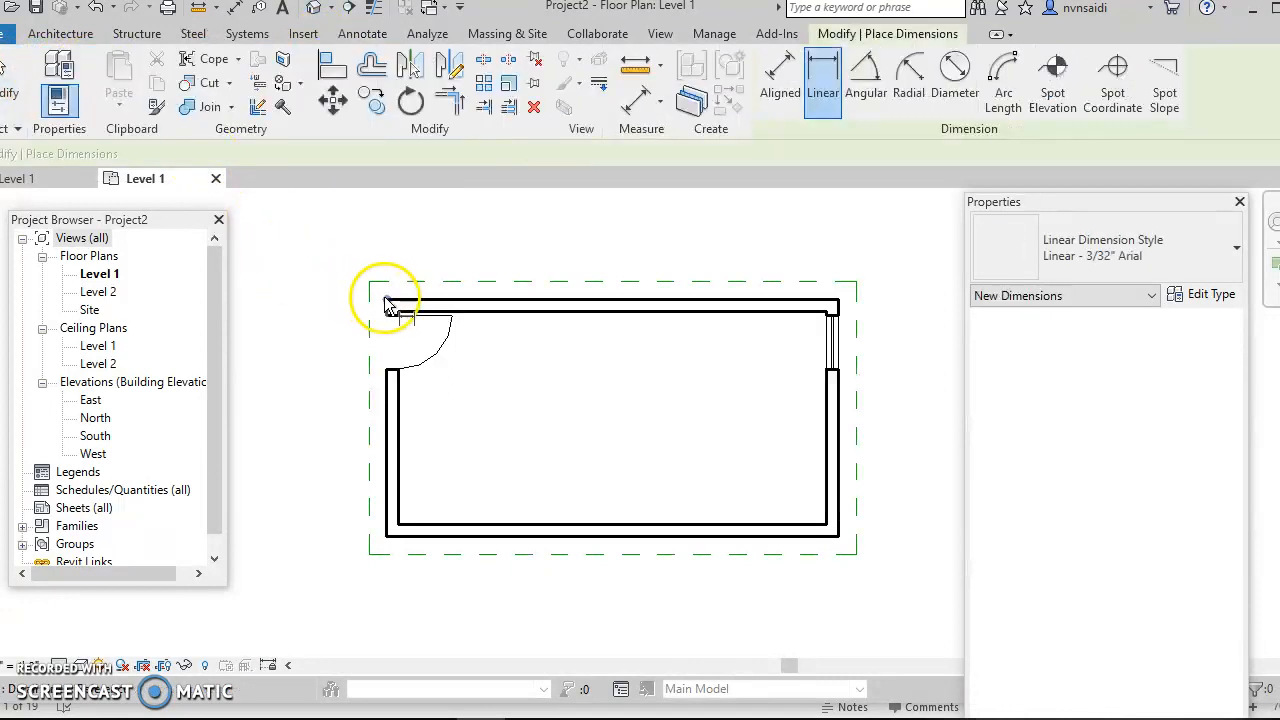
left_click(833, 300)
left_click(842, 299)
middle_click_drag(842, 226, 842, 378)
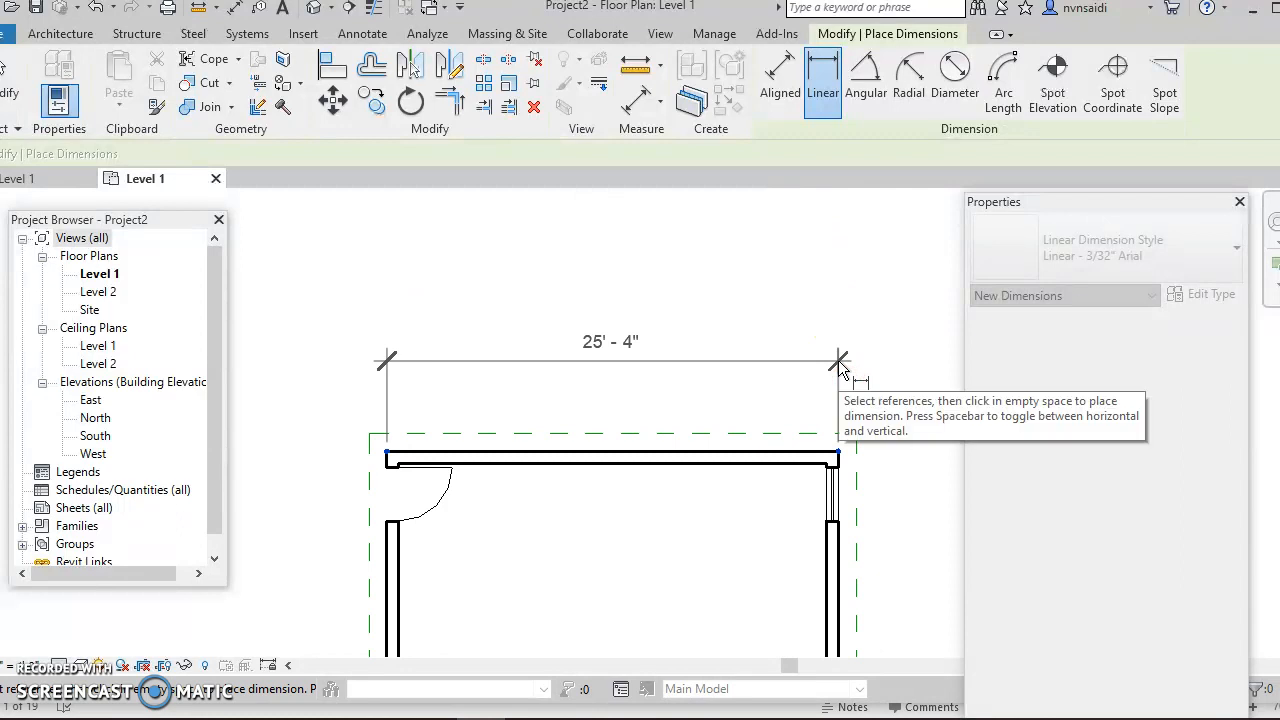
left_click(838, 362)
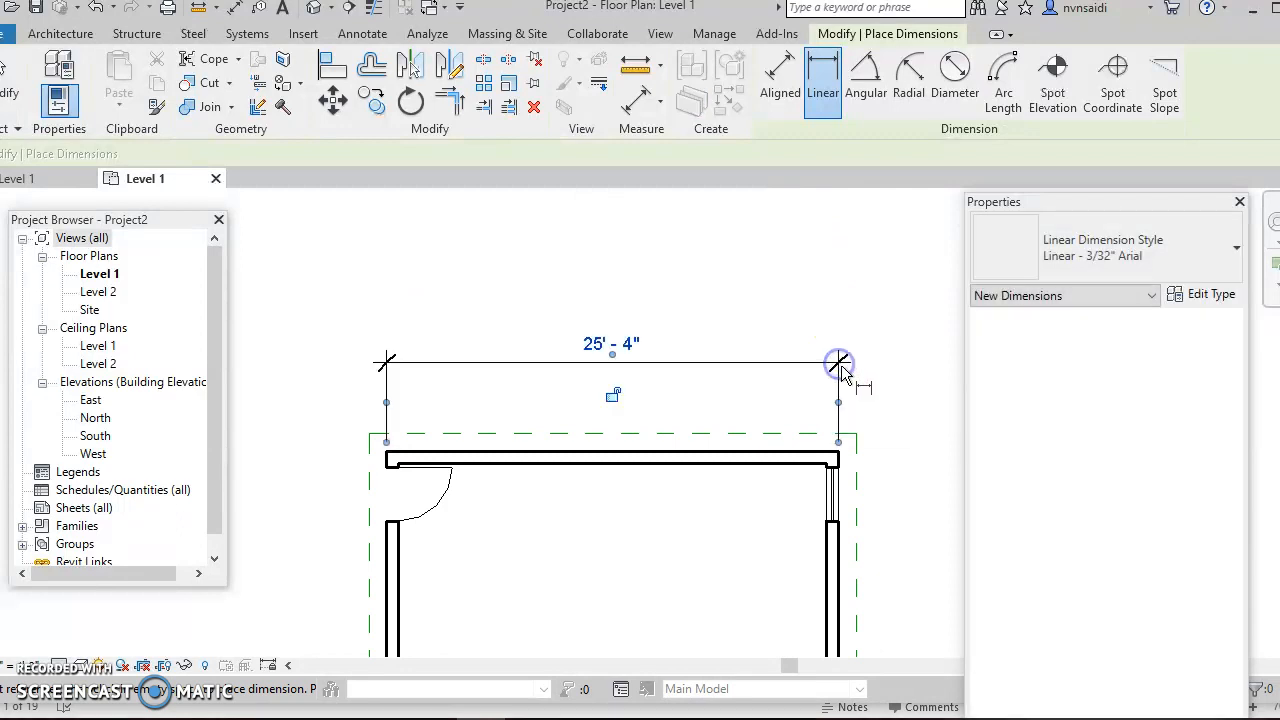
Place a linear dimension beside the window wall for the plan's overall height, from the upper to the lower outer corner
middle_click_drag(874, 401, 791, 286)
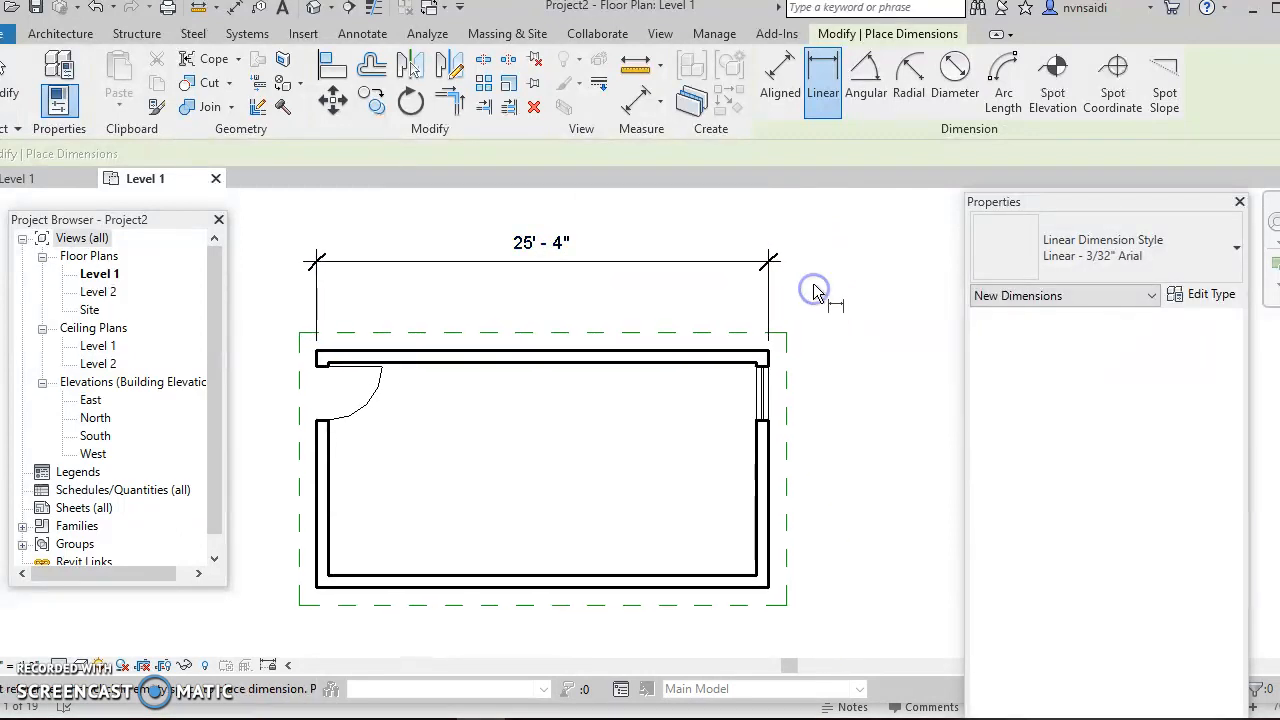
left_click(769, 353)
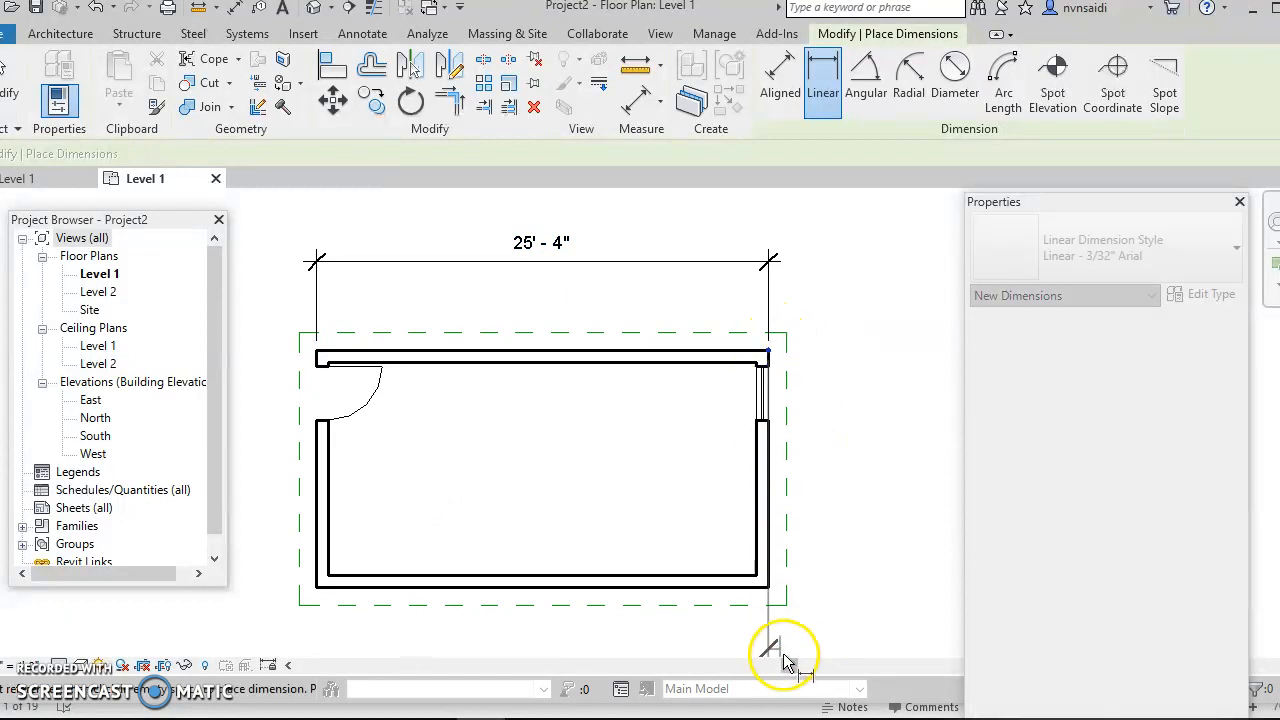
left_click(769, 587)
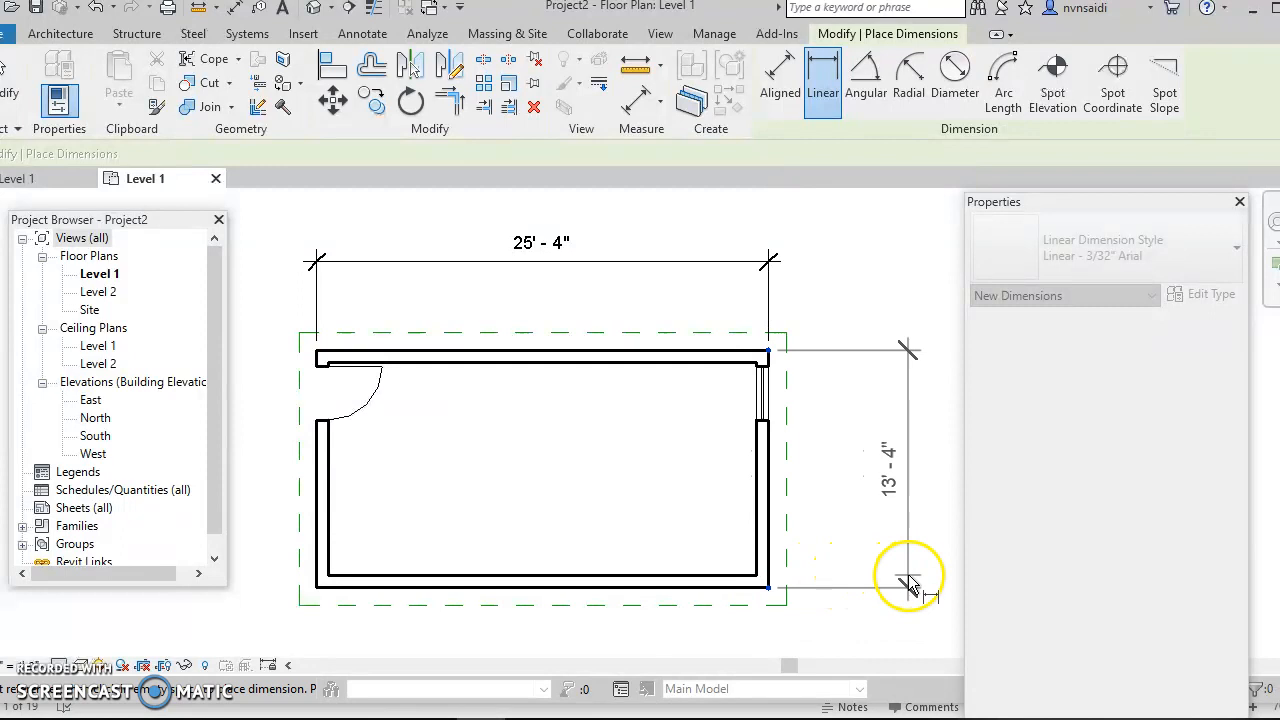
left_click(910, 585)
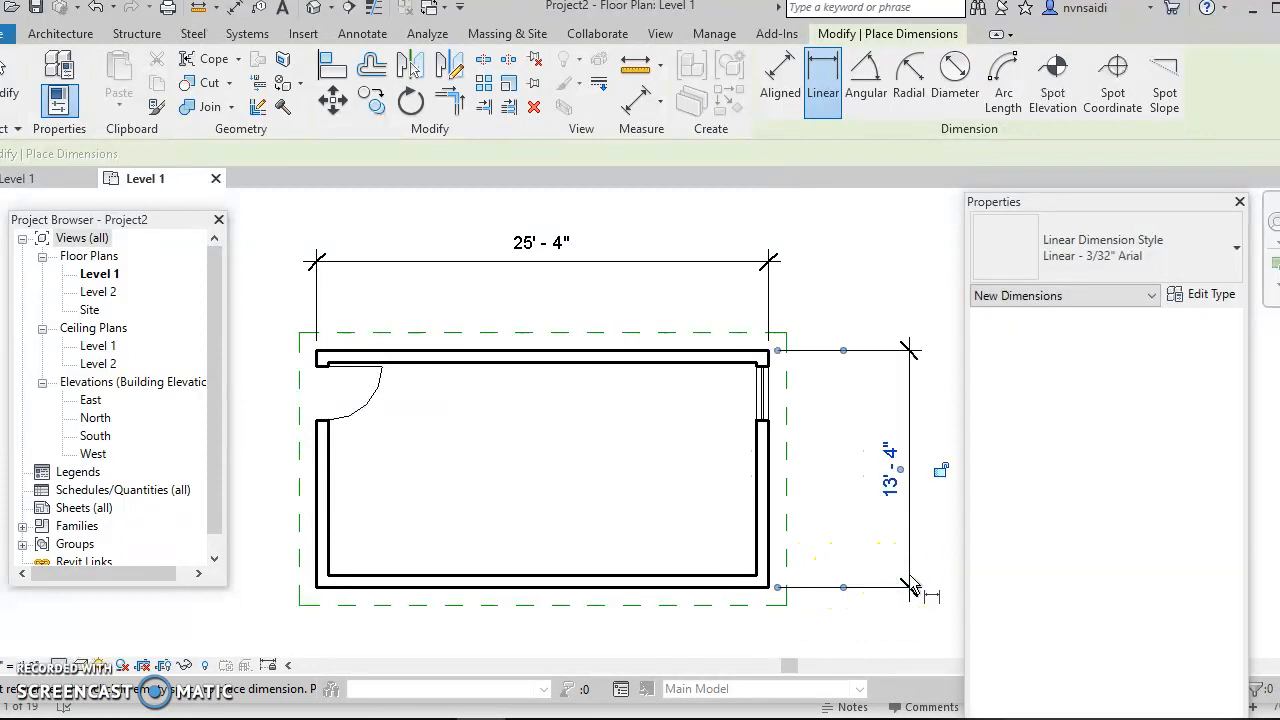
key("Escape")
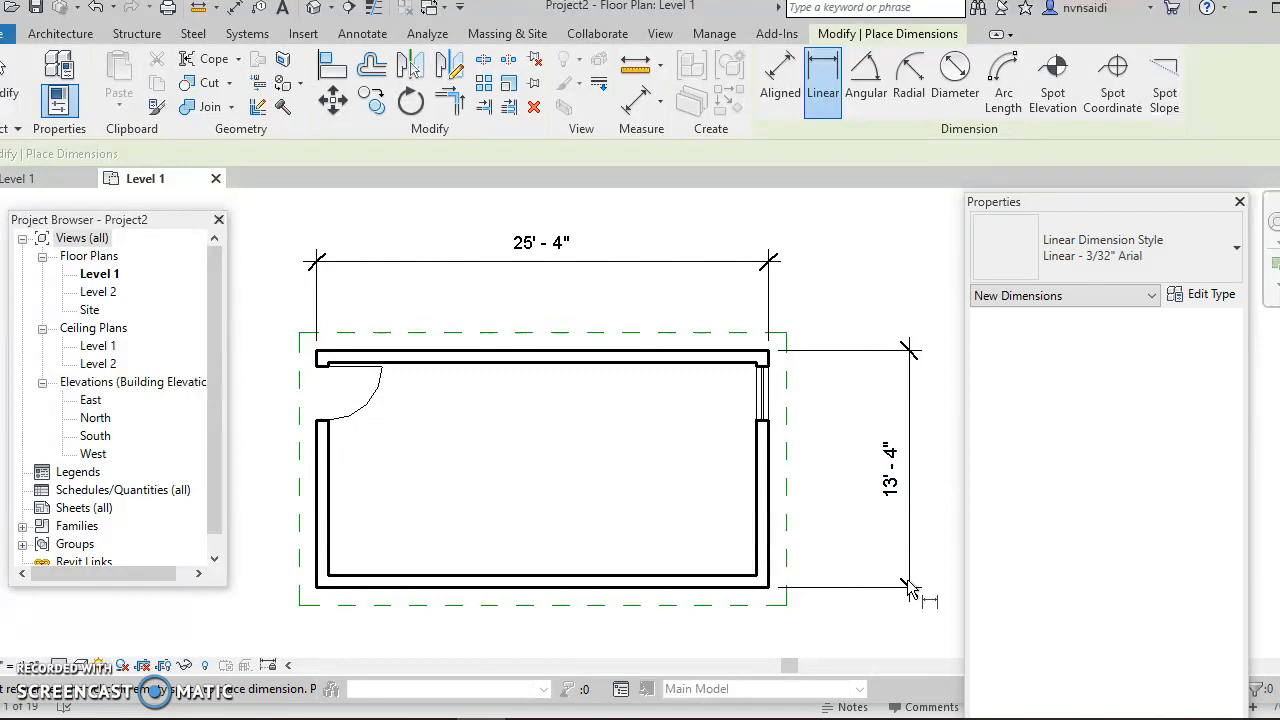
Place an aligned dimension outside the window wall from the upper wall's outer line to the window's upper jamb
scroll(792, 510, "up", 5)
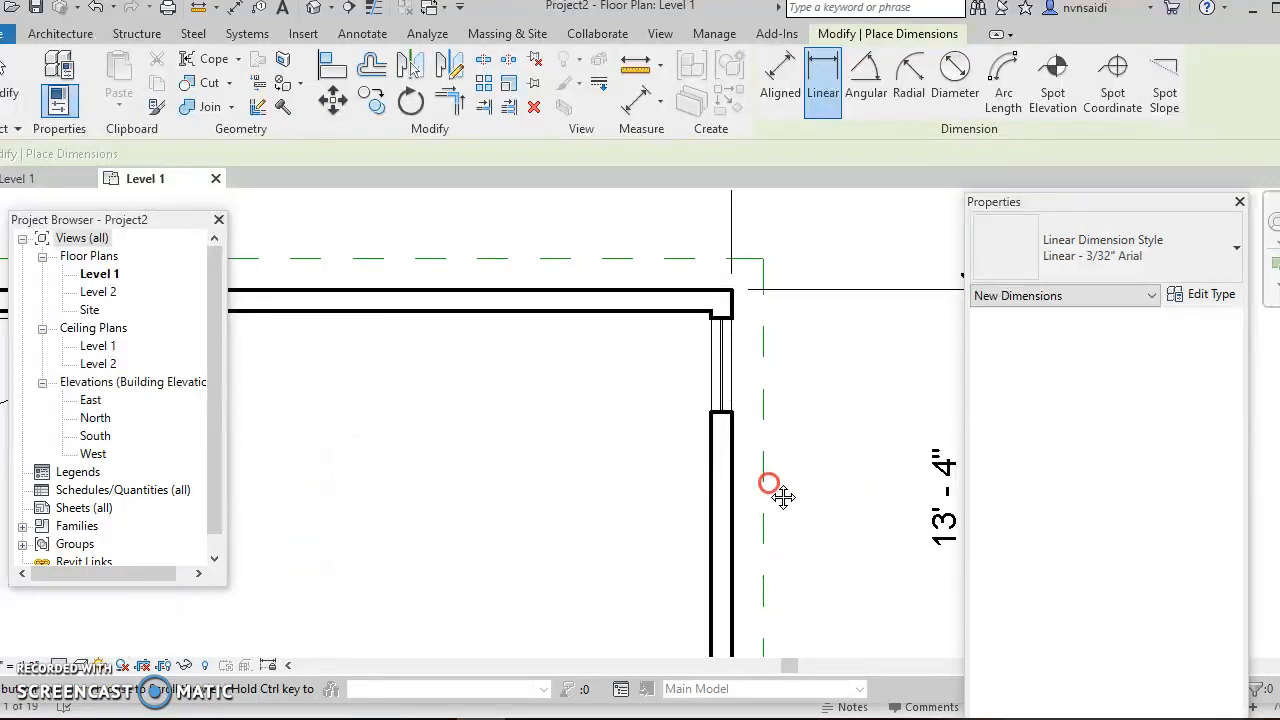
middle_click_drag(782, 497, 662, 503)
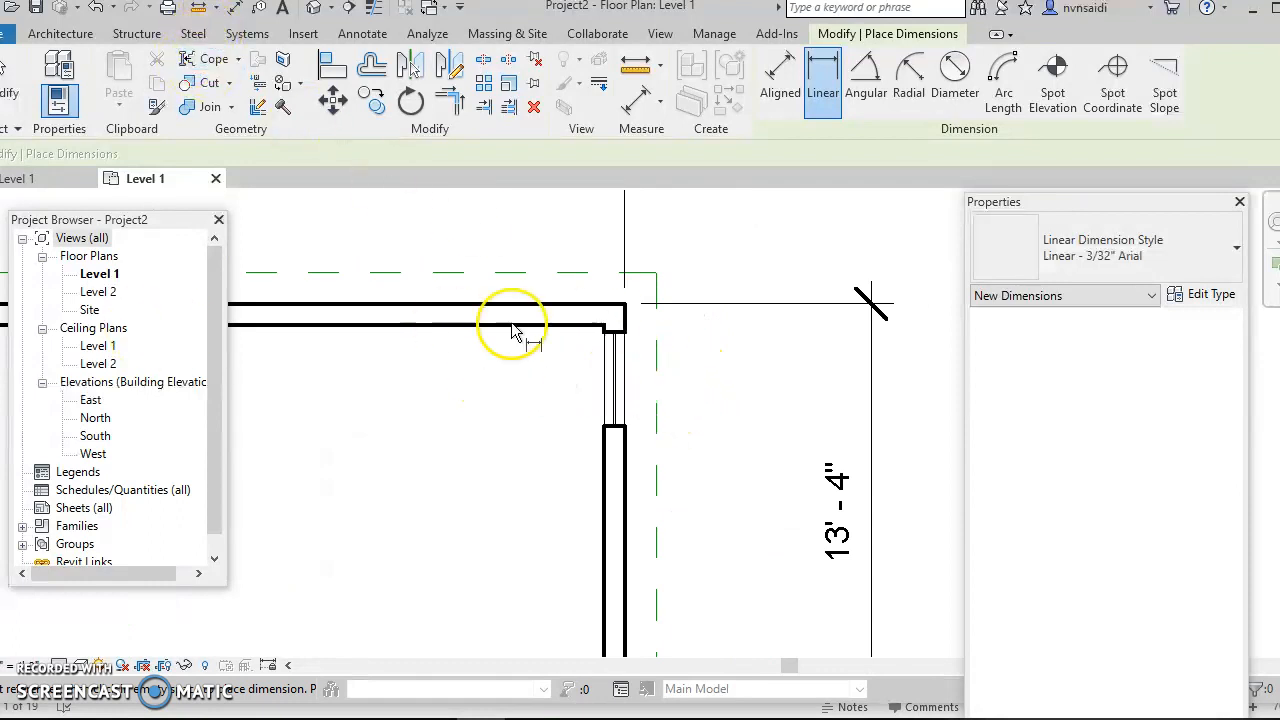
left_click(362, 34)
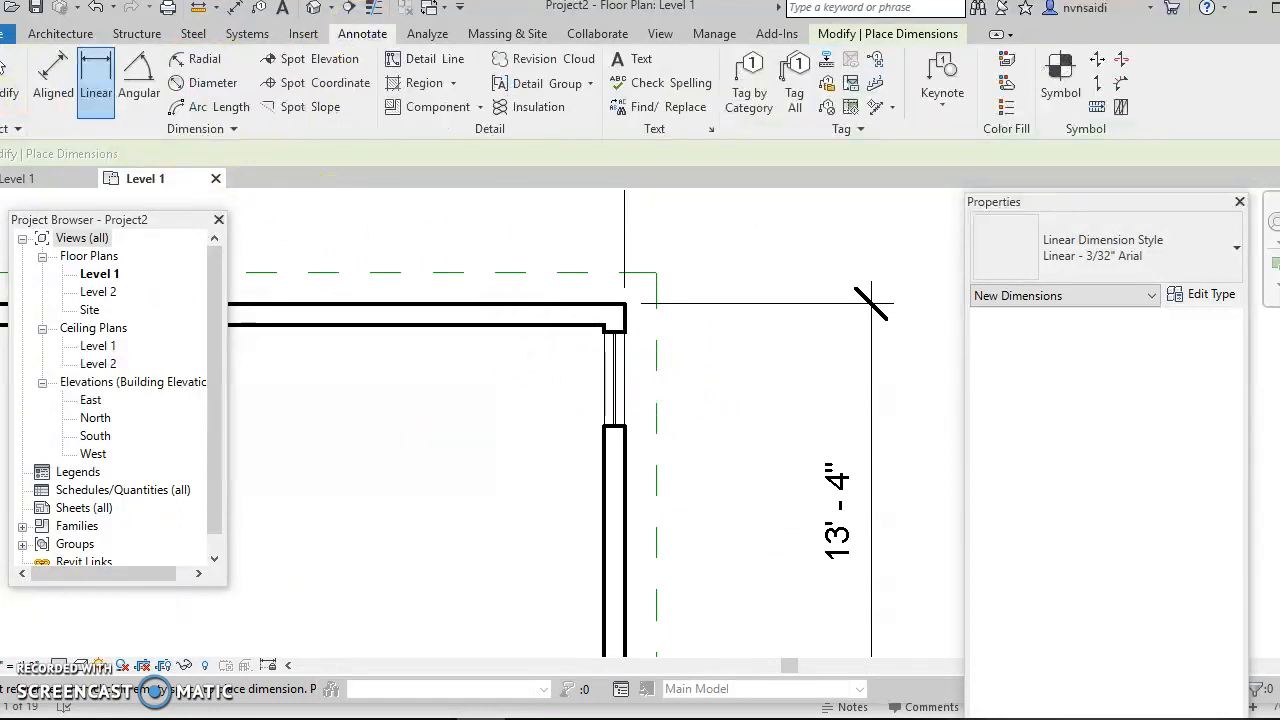
left_click(50, 88)
left_click(507, 305)
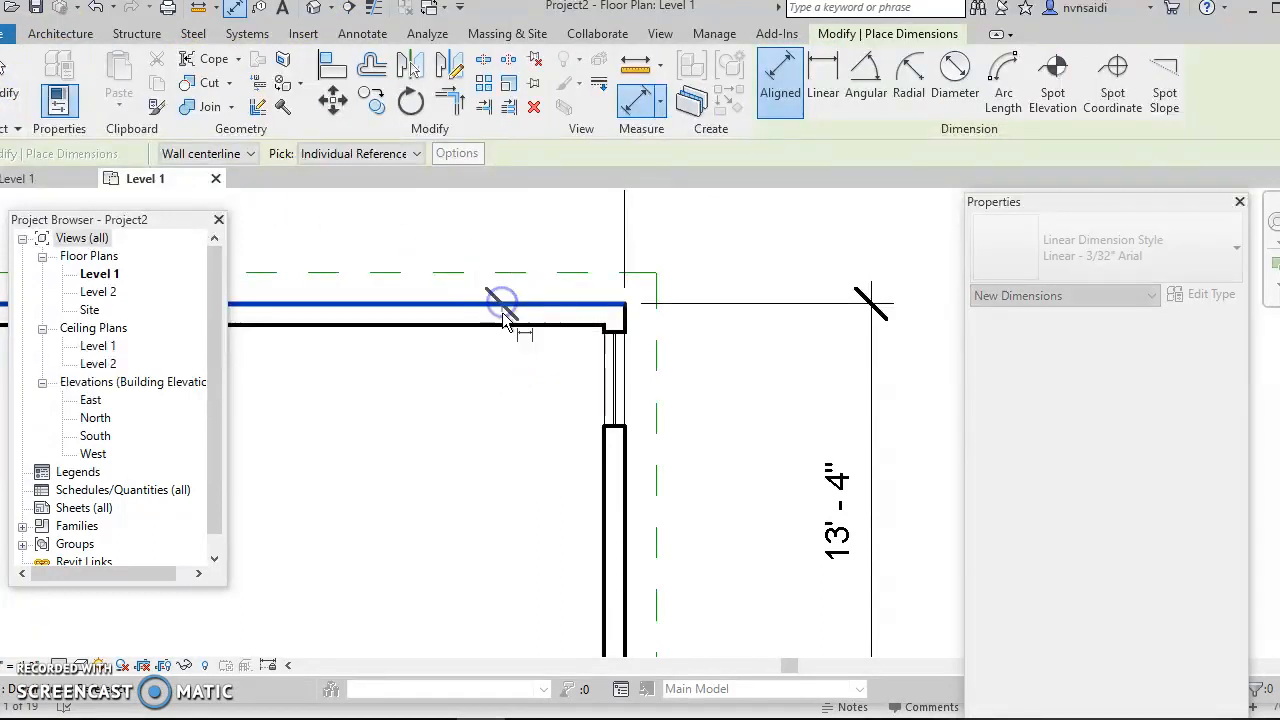
scroll(586, 328, "up", 2)
scroll(590, 335, "up", 1)
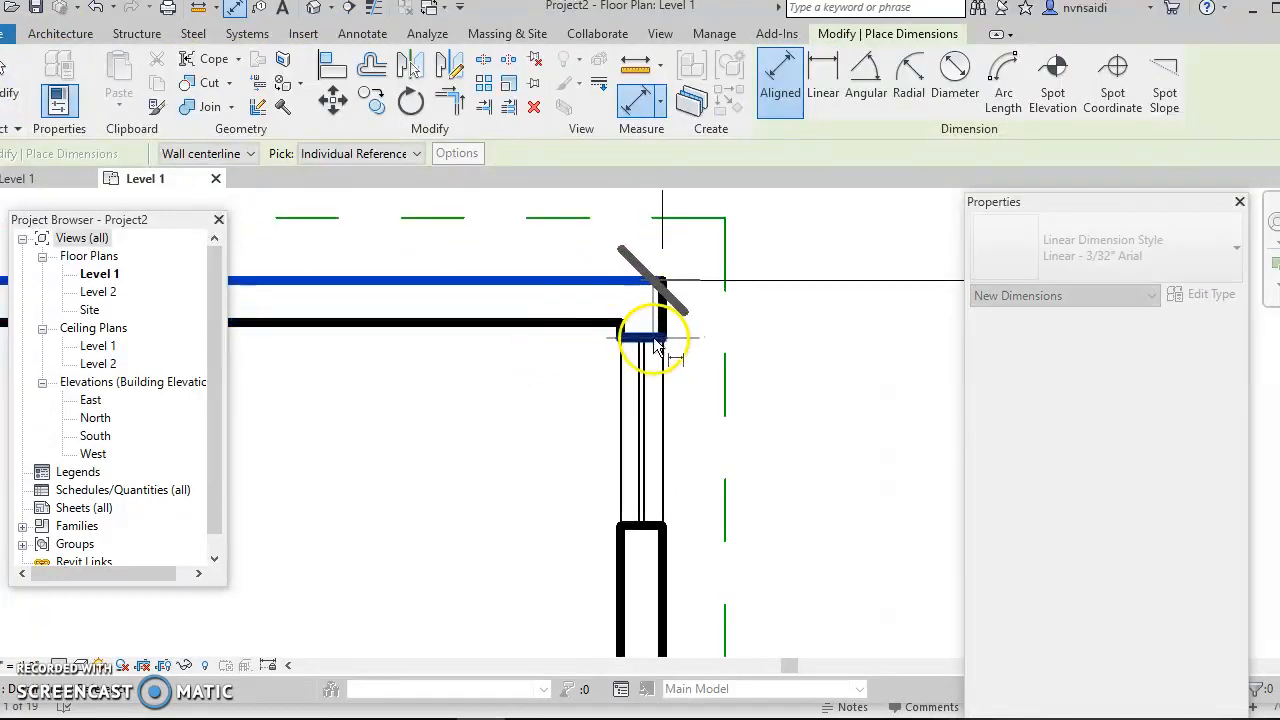
left_click(668, 345)
left_click(882, 345)
middle_click_drag(895, 360, 537, 305)
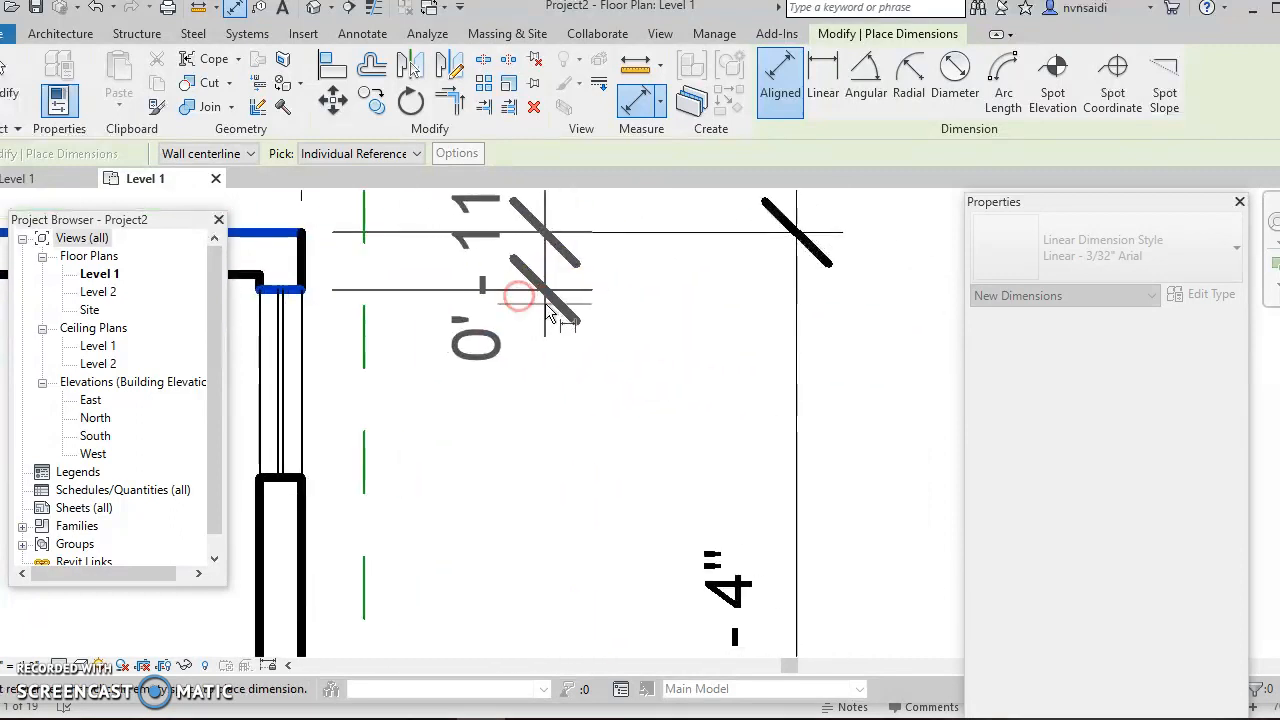
left_click(585, 310)
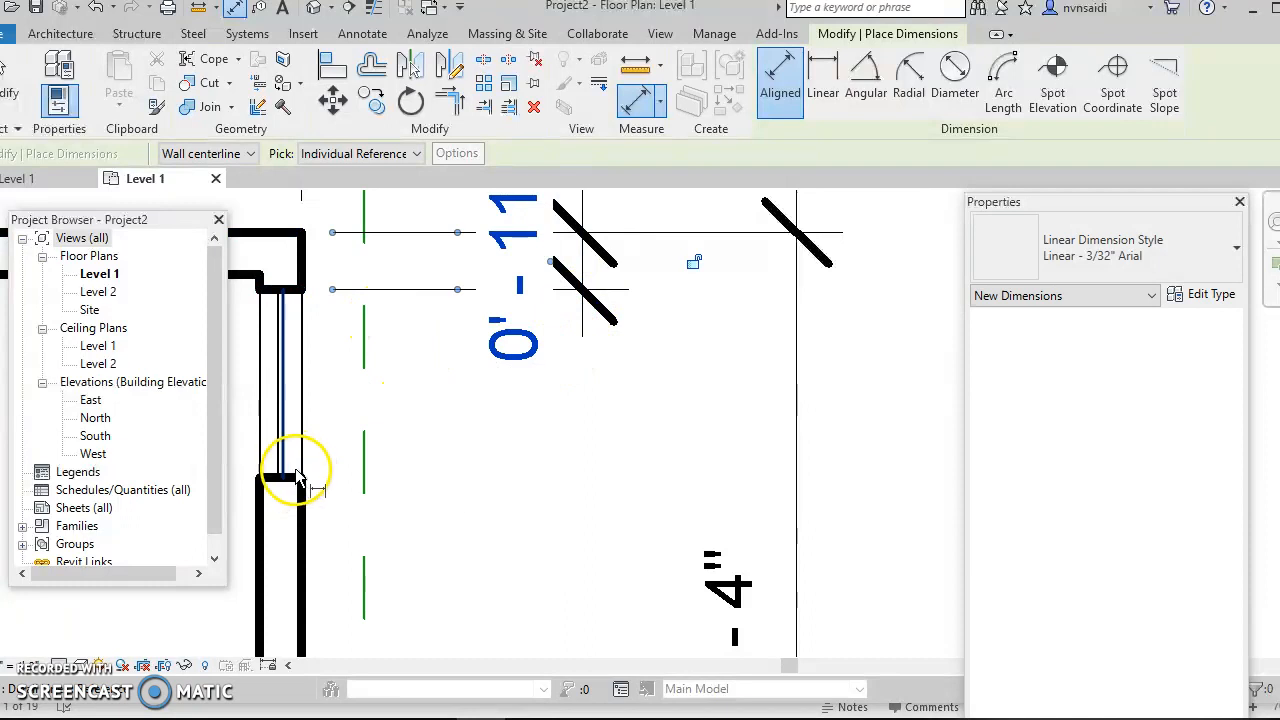
Undo the aligned dimension between the upper wall's outer line and the window's upper jamb
scroll(455, 444, "down", 2)
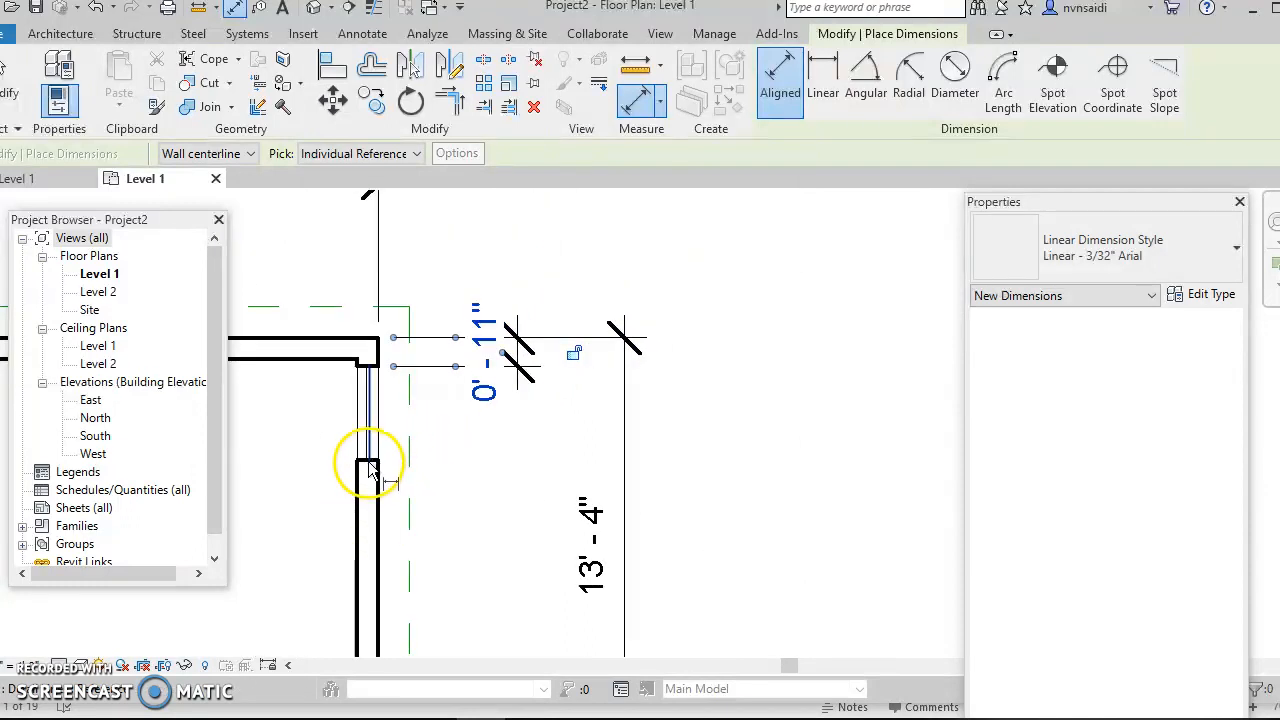
key("Escape")
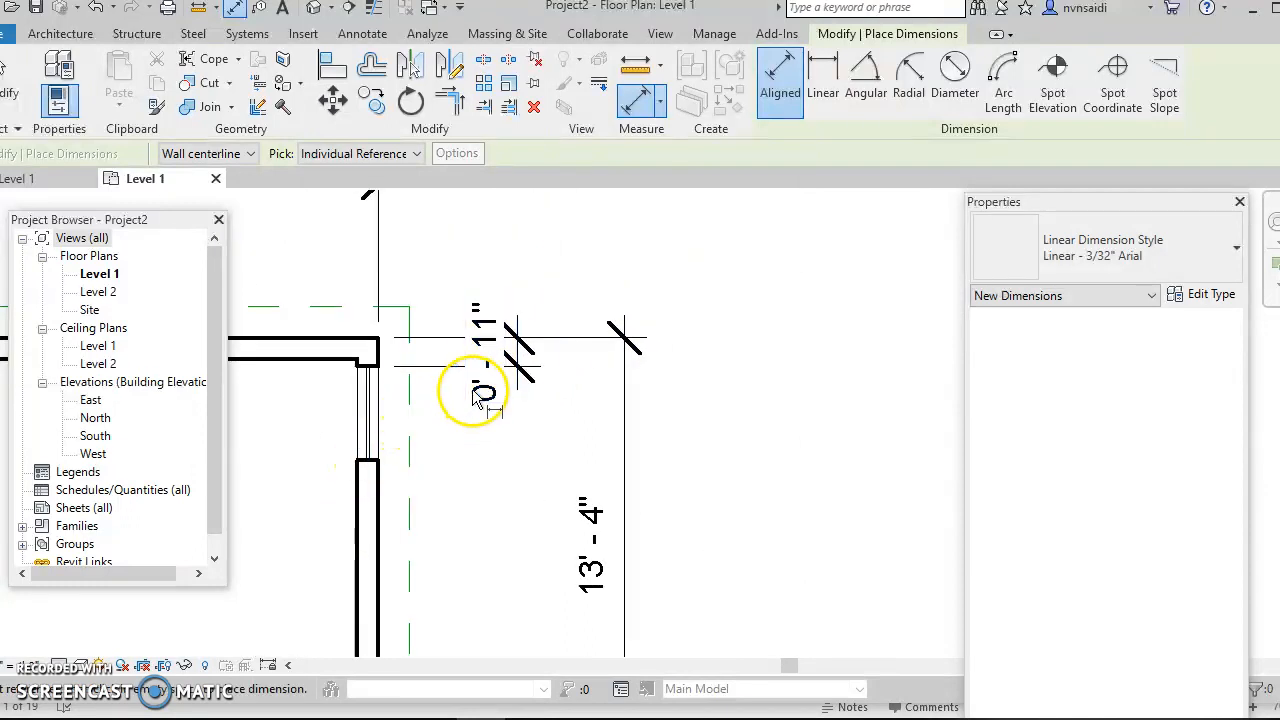
key("Escape")
left_click(447, 370)
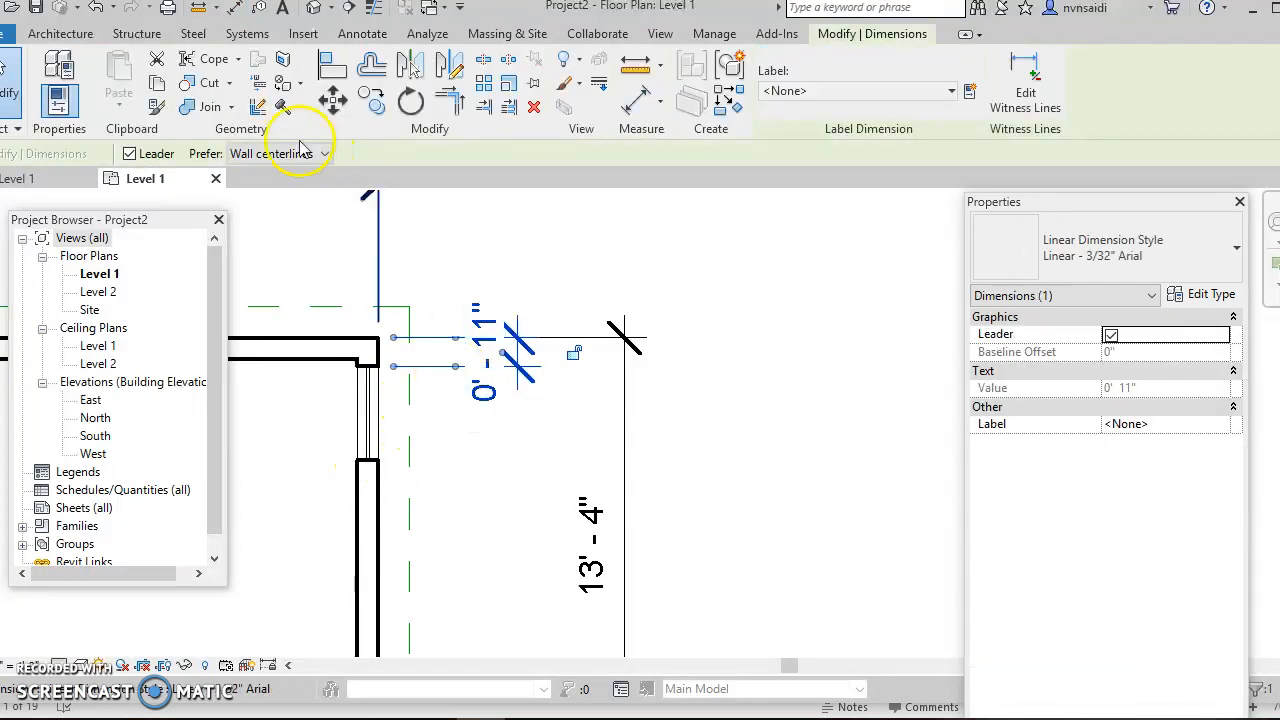
left_click(97, 8)
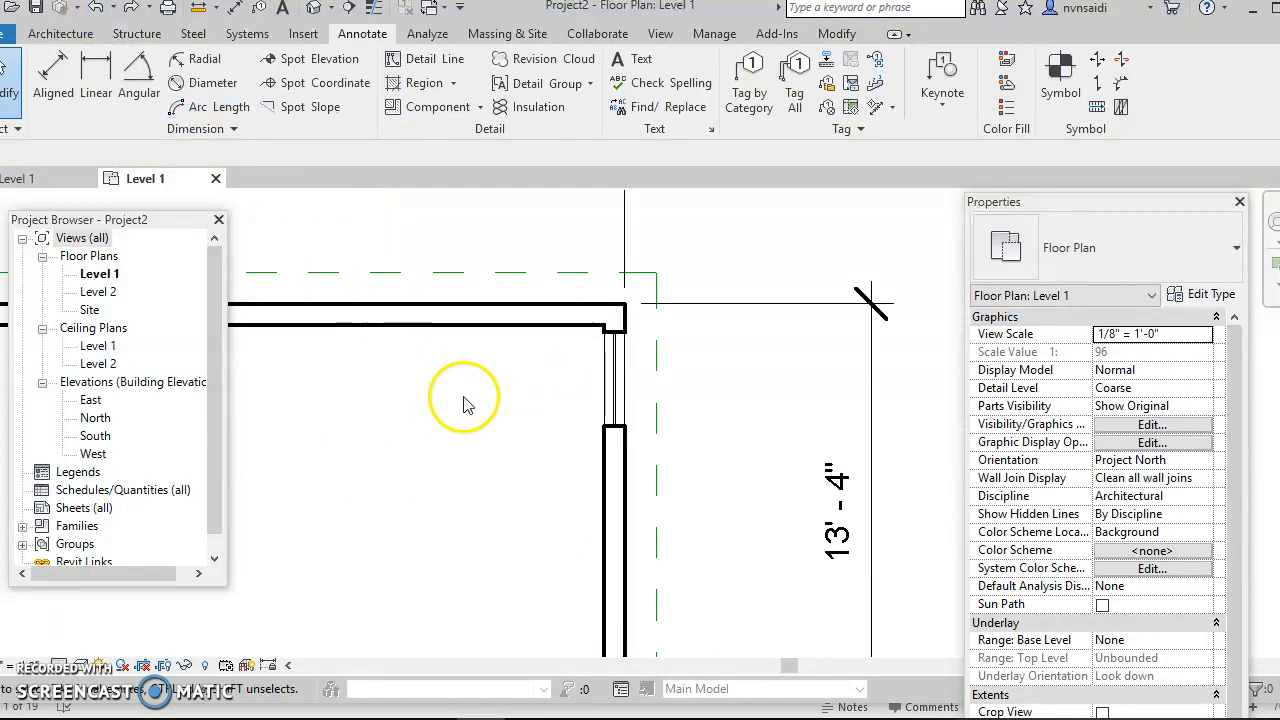
Place one aligned dimension string from the upper wall's outer line through the window's upper jamb to its lower jamb, inside the overall height dimension
left_click(52, 78)
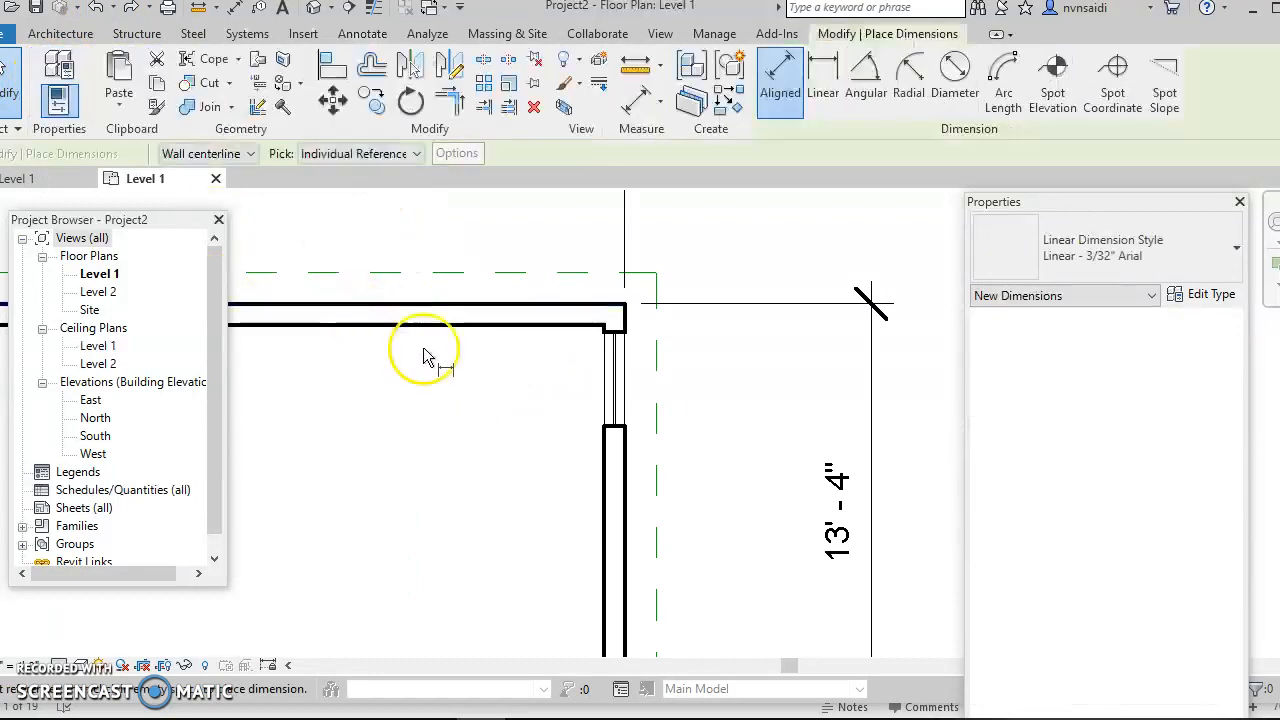
left_click(530, 308)
scroll(586, 371, "up", 4)
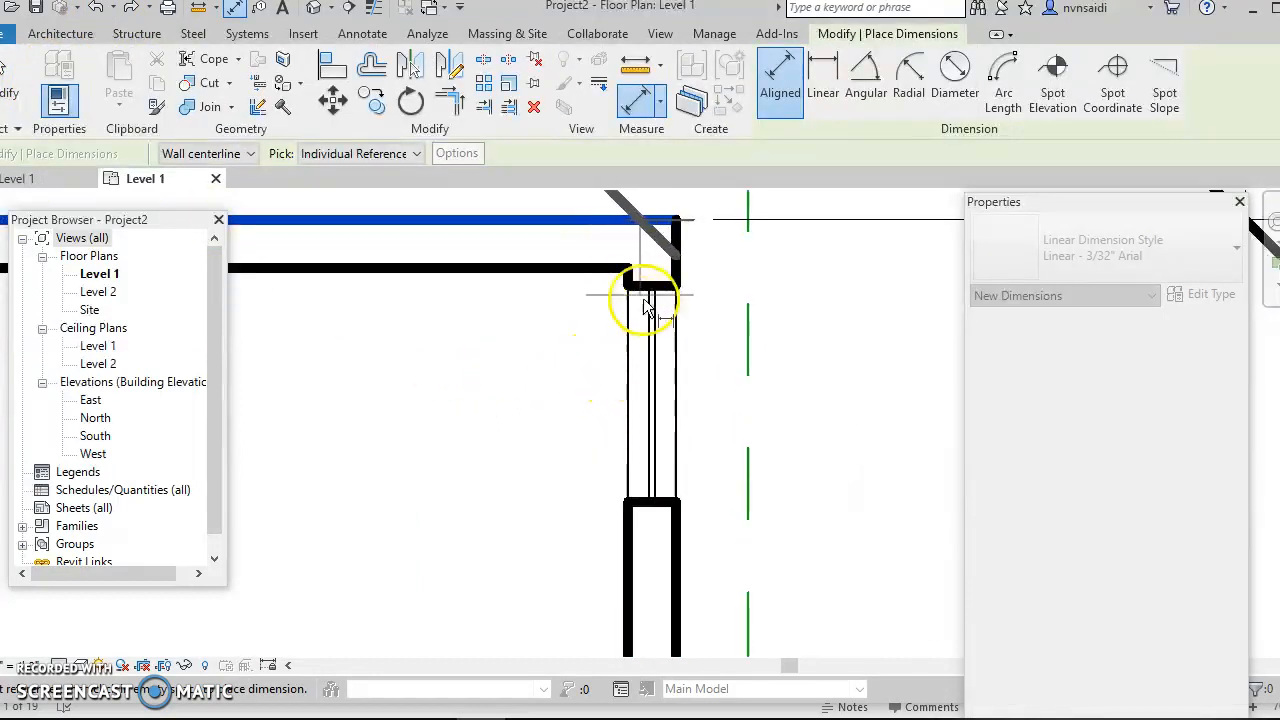
left_click(657, 502)
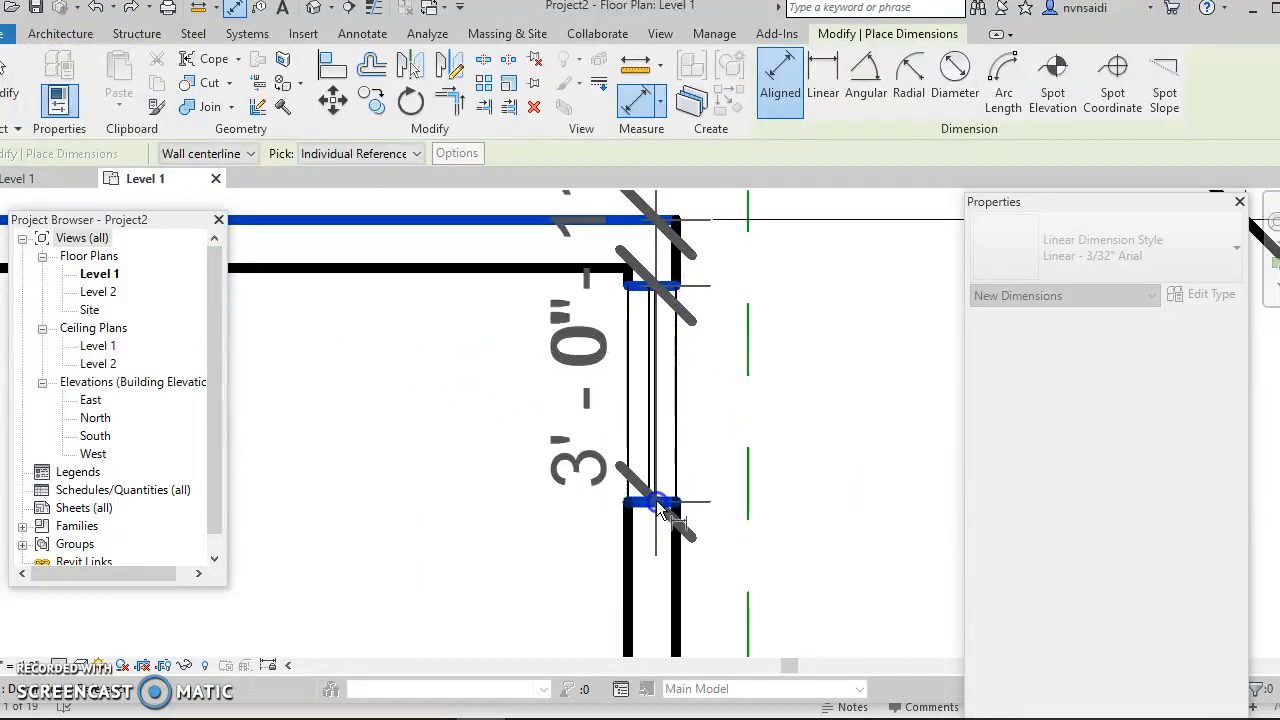
scroll(786, 501, "down", 2)
middle_click_drag(786, 501, 467, 510)
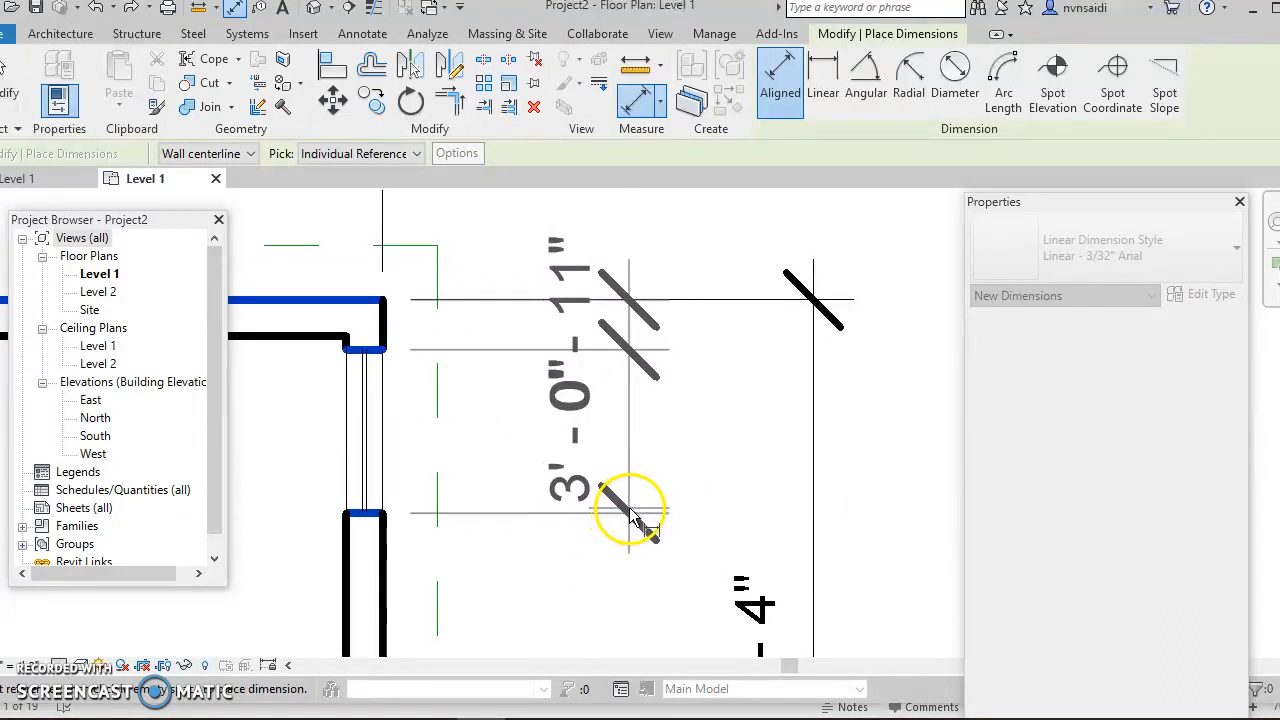
left_click(645, 518)
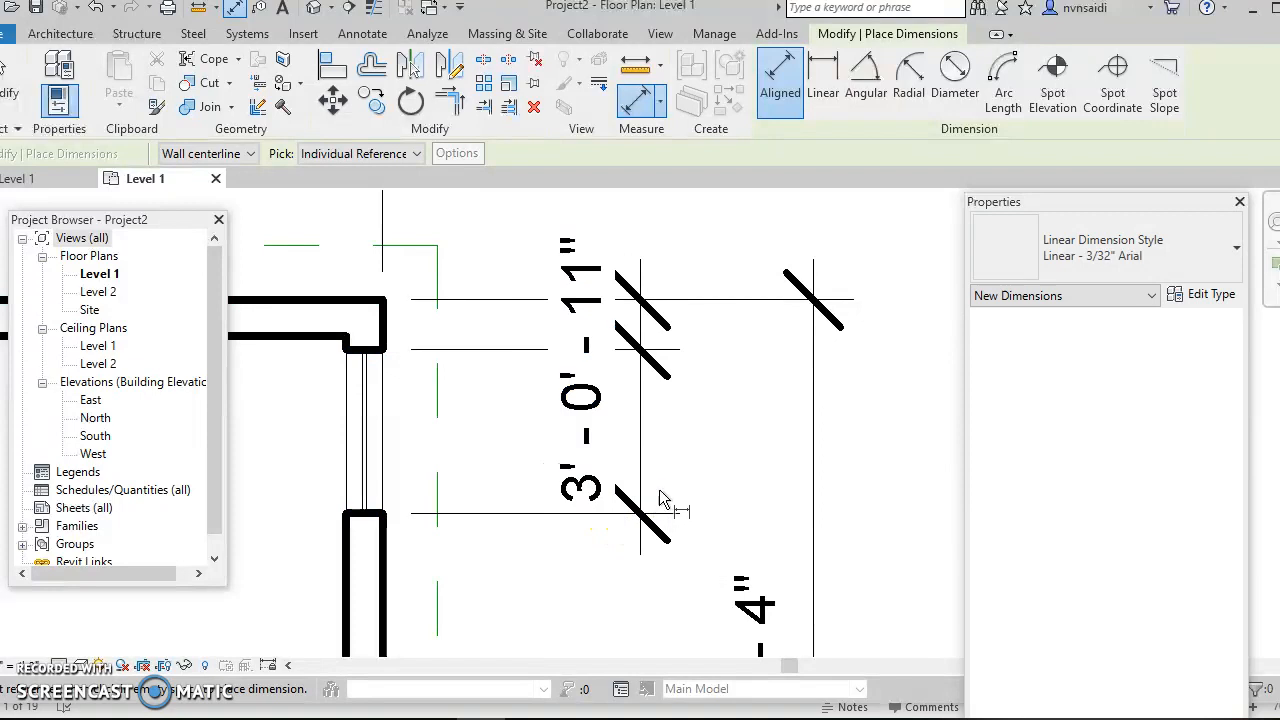
scroll(662, 492, "down", 5)
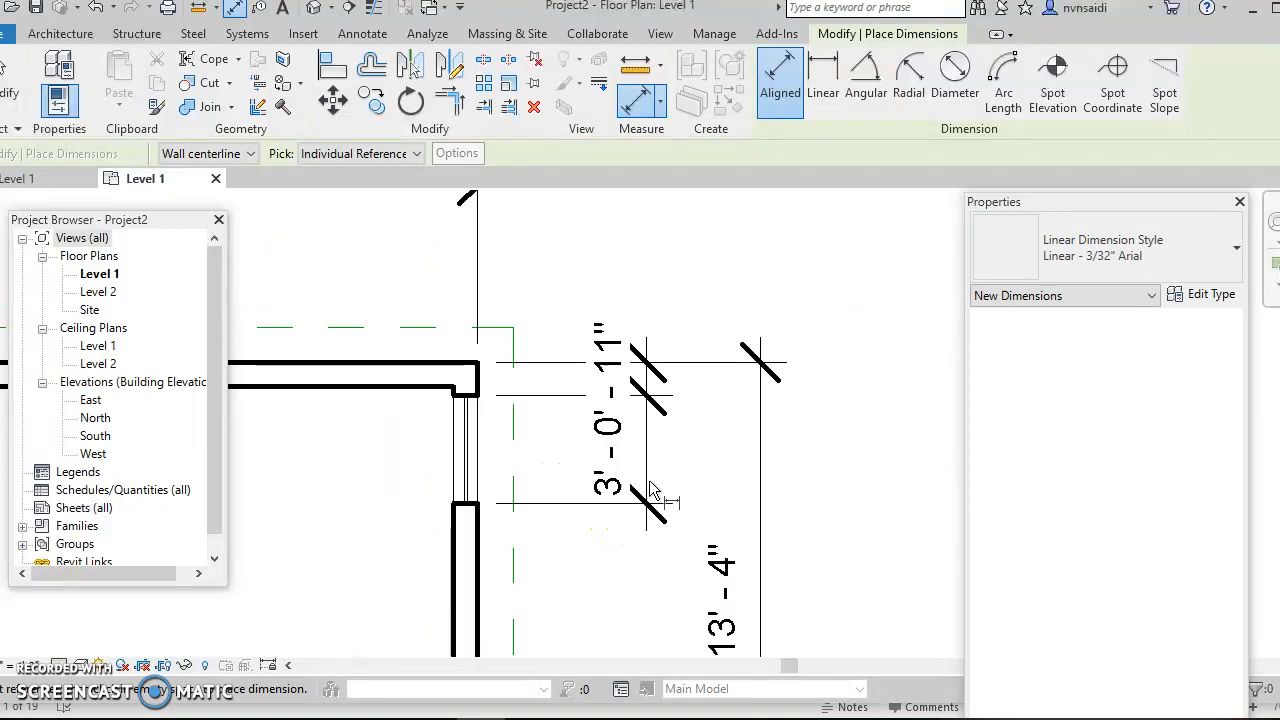
key("Escape")
Move the upper segment's overlapping text in the window dimension string up beyond the wall corner, keeping its leader
left_click(616, 352)
scroll(624, 410, "up", 3)
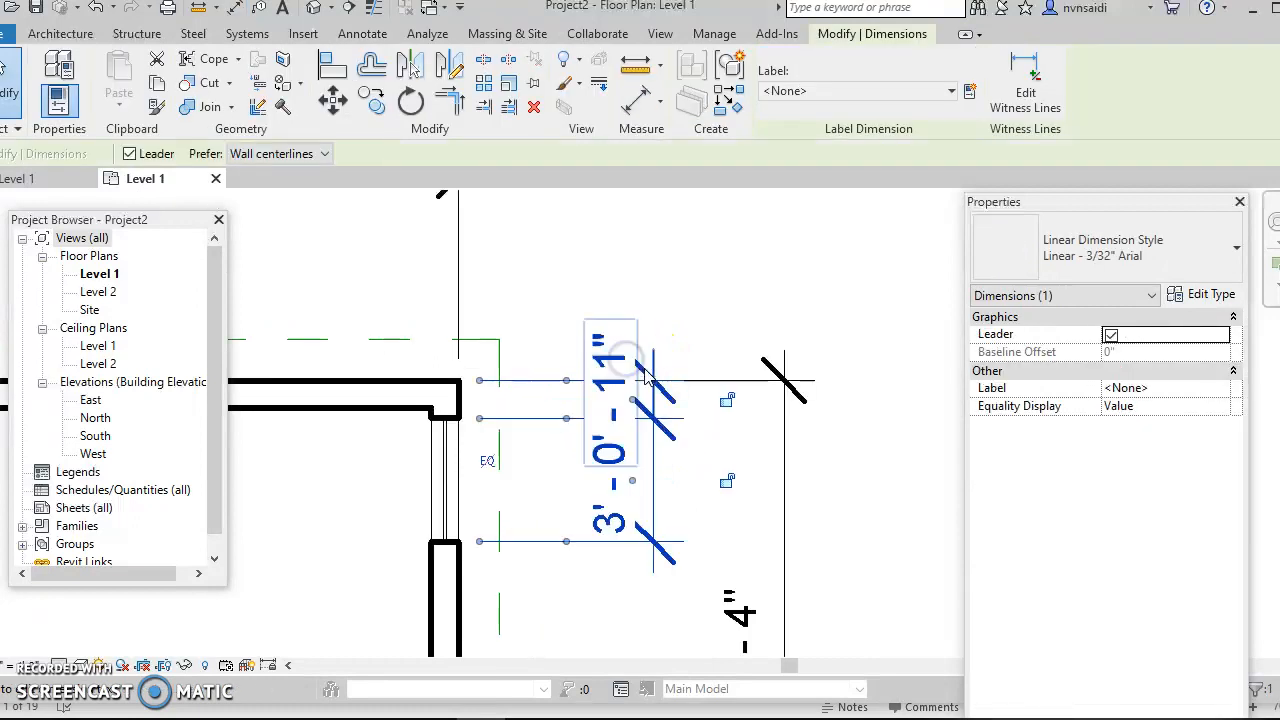
left_click_drag(625, 414, 600, 378)
left_click_drag(594, 296, 589, 261)
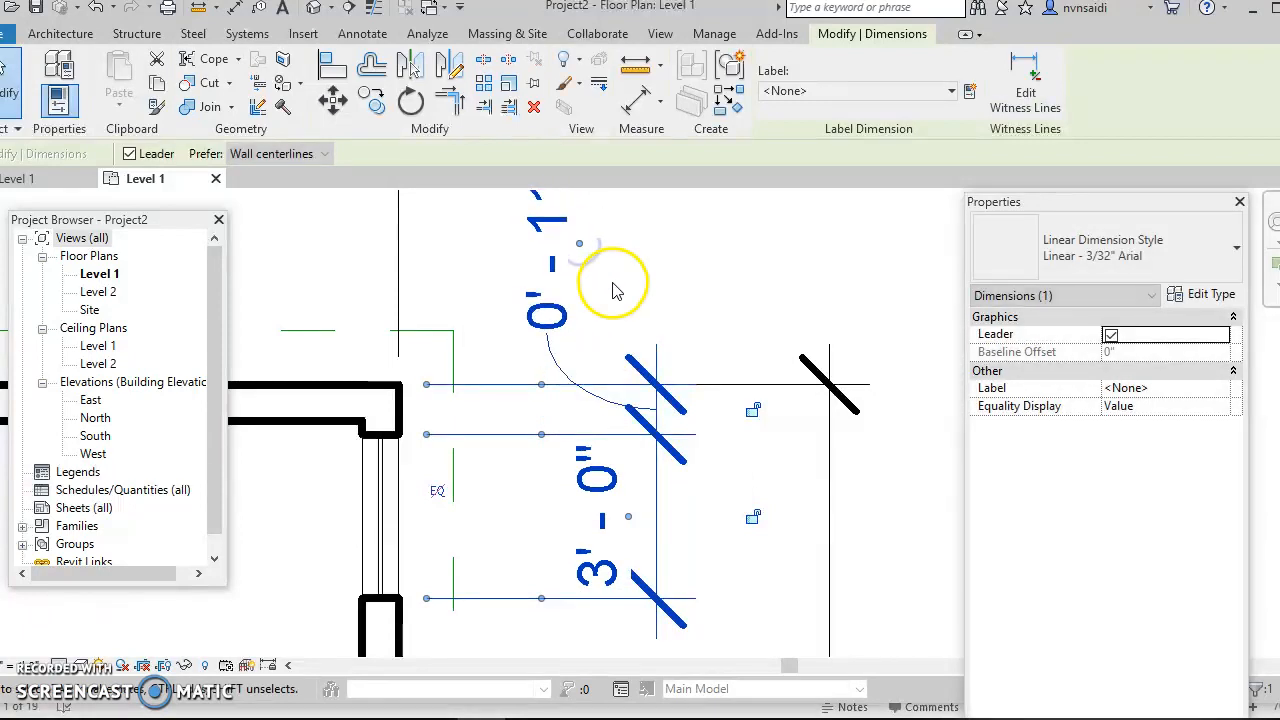
scroll(615, 288, "down", 4)
middle_click_drag(619, 289, 631, 353)
scroll(631, 353, "down", 1)
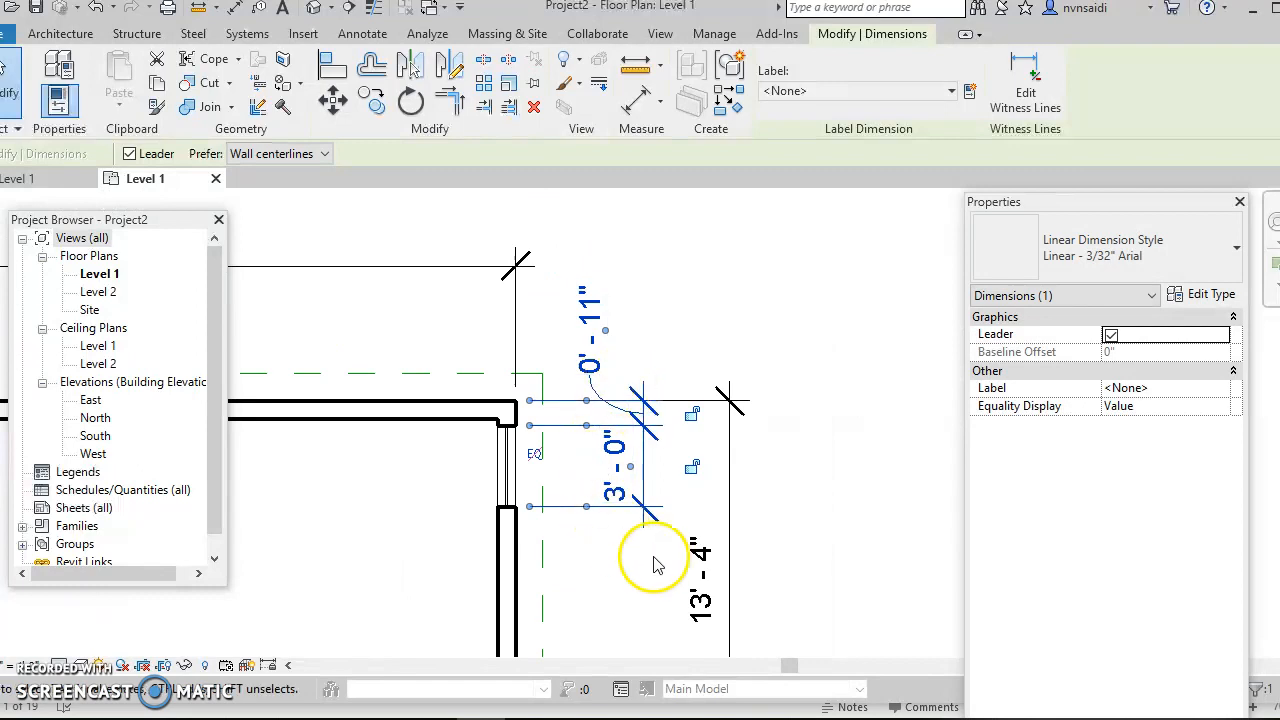
double_click(590, 365)
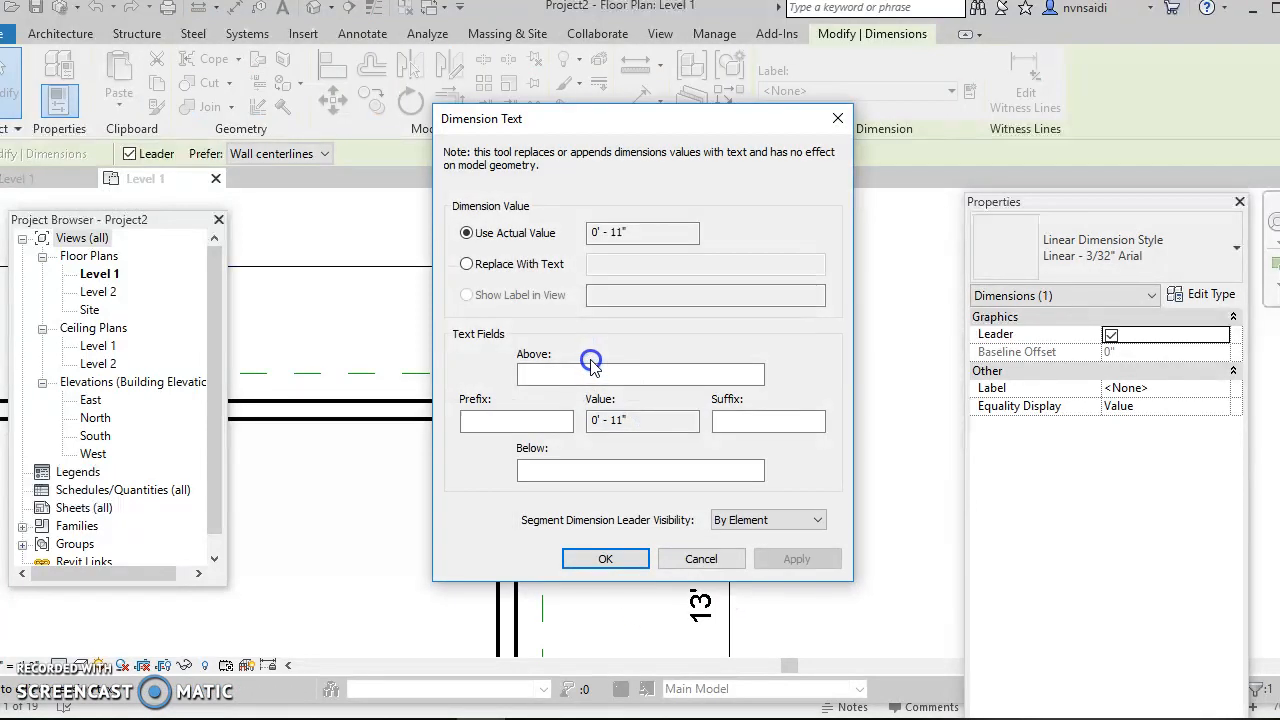
left_click(836, 120)
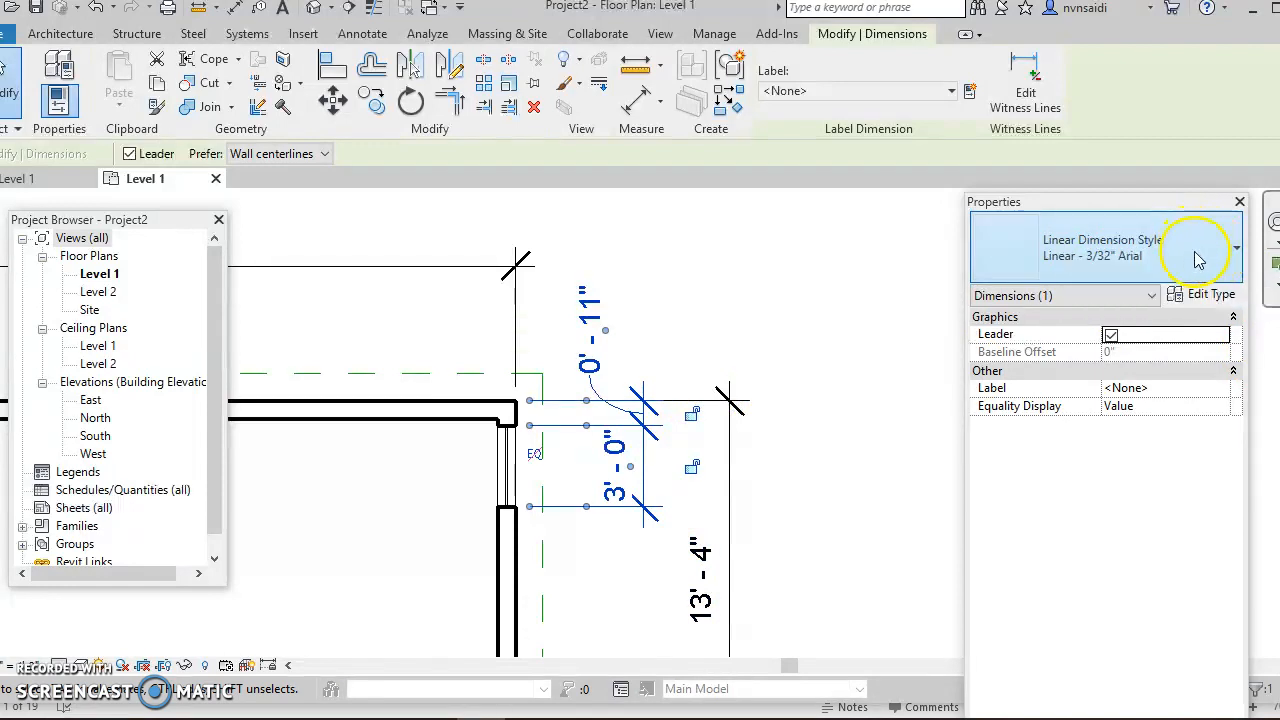
Duplicate the window dimension string's linear dimension type under the name Linear - 2/32" Arial 2
left_click(1210, 295)
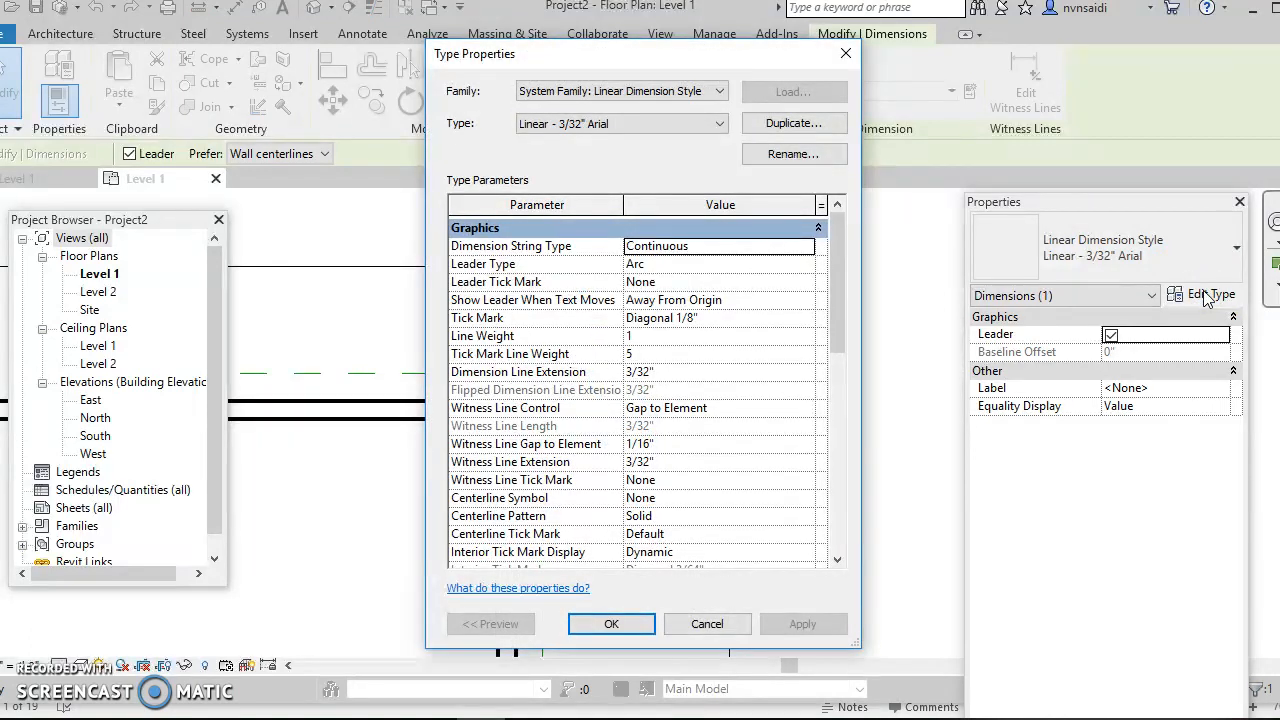
left_click(816, 123)
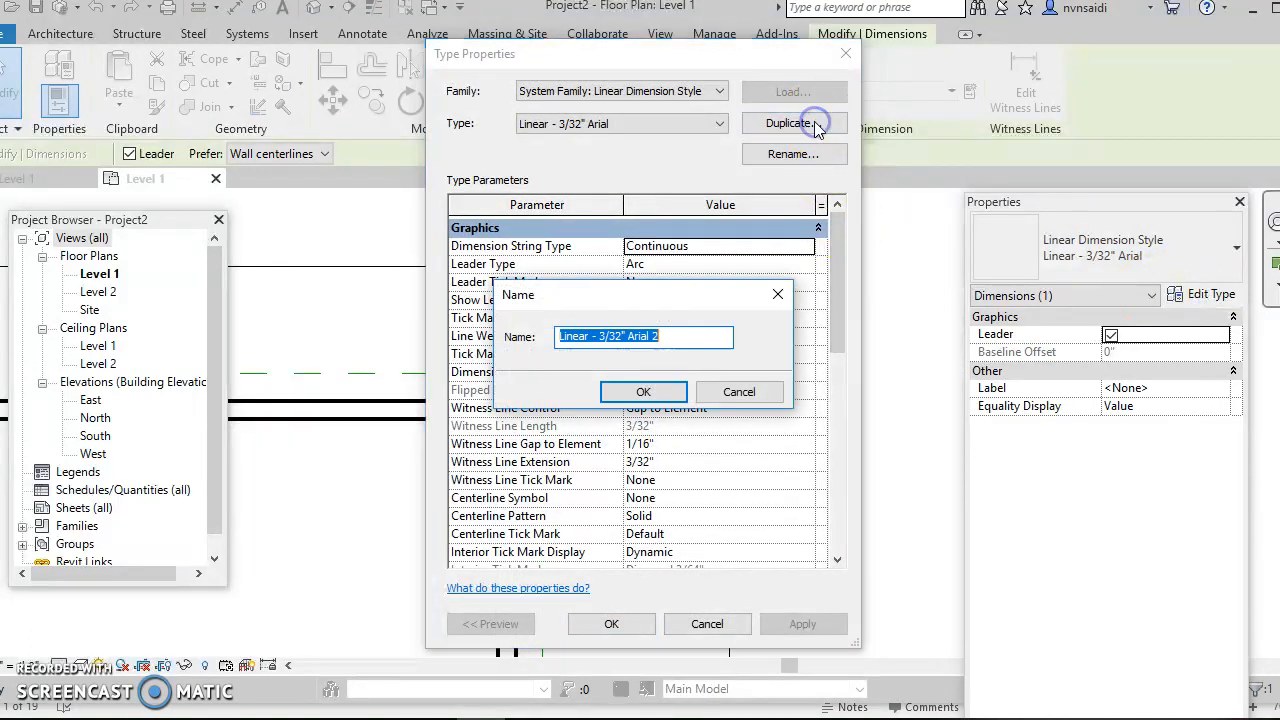
left_click(606, 335)
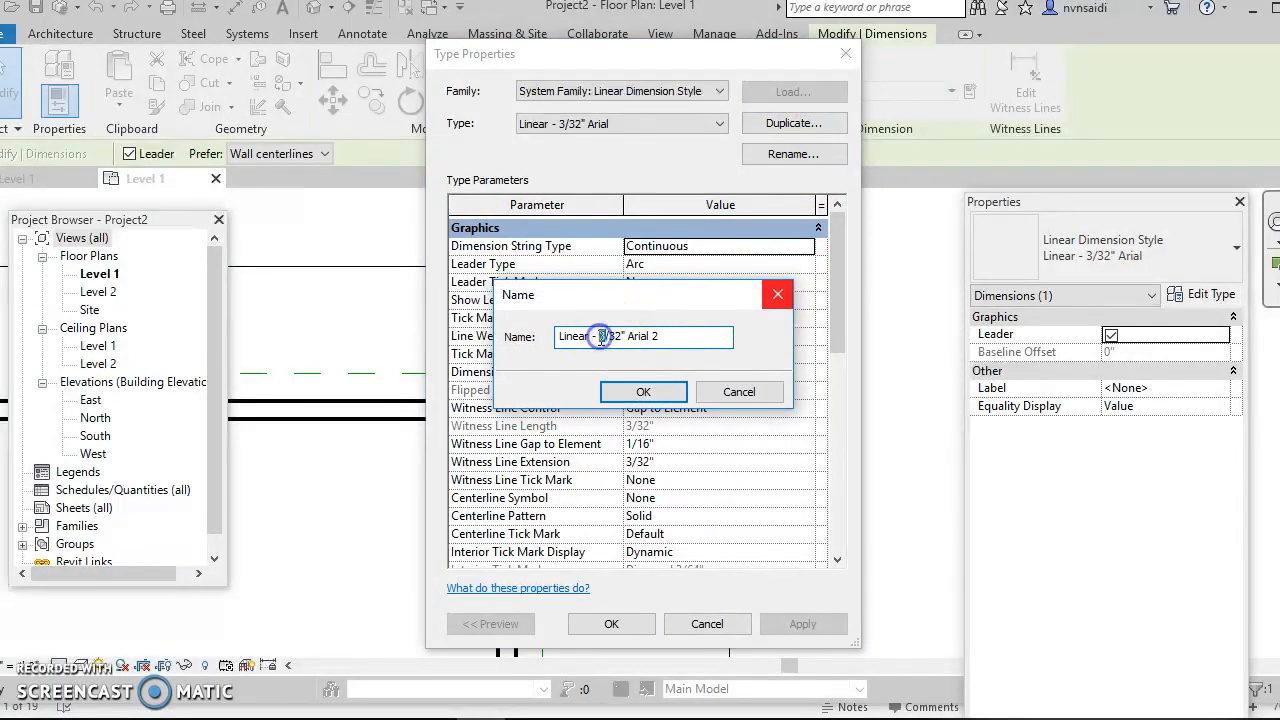
type("2")
left_click(641, 391)
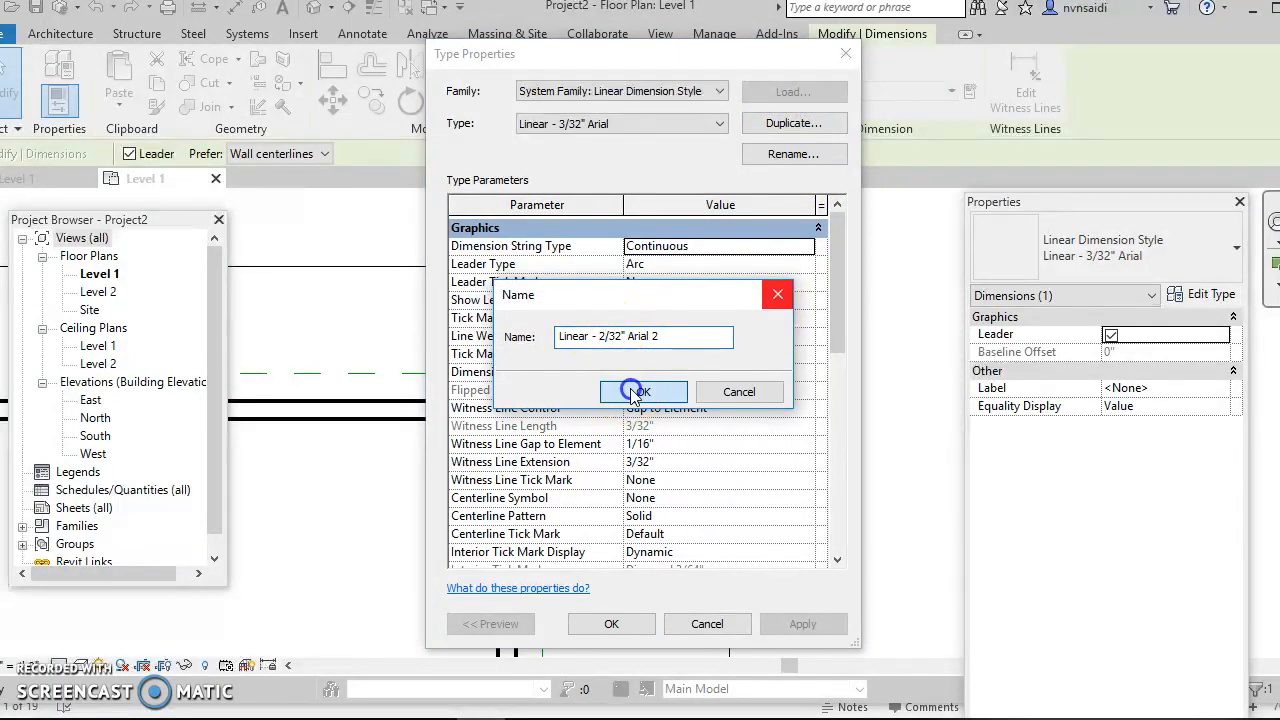
Confirm the duplicated dimension type's name and set its text size to 2/32"
left_click(639, 410)
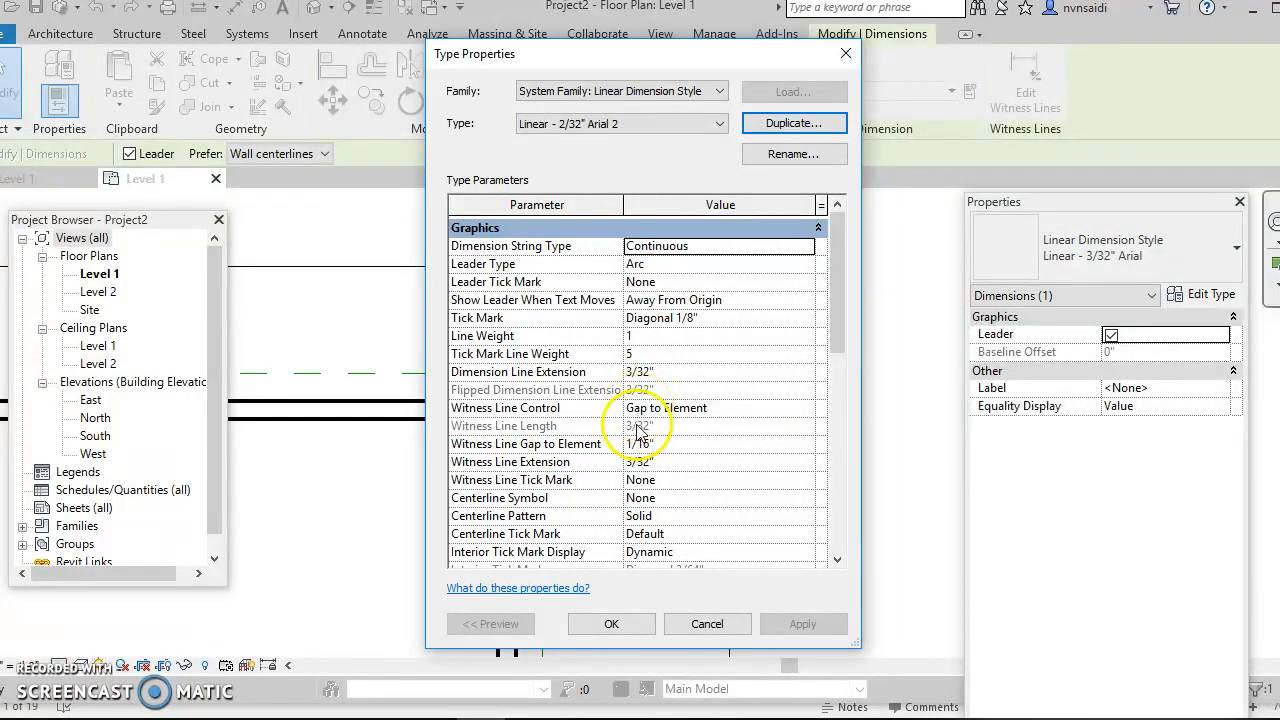
left_click_drag(838, 325, 832, 423)
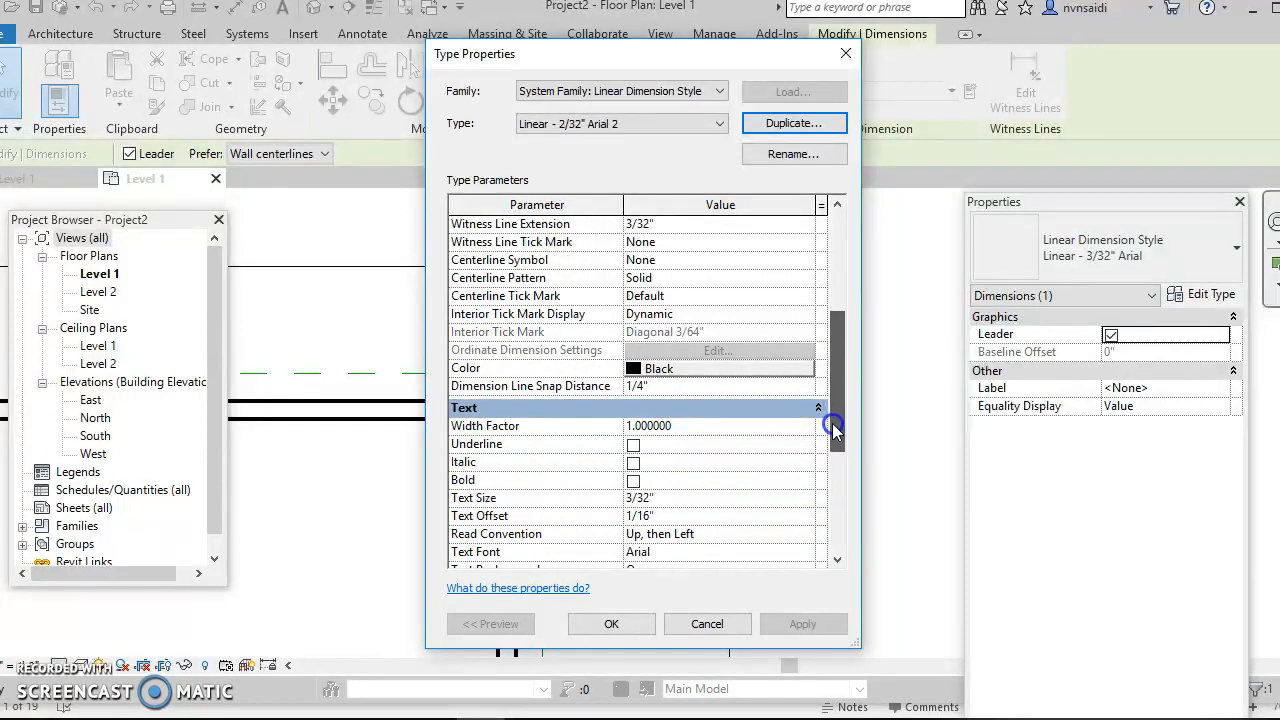
left_click(633, 497)
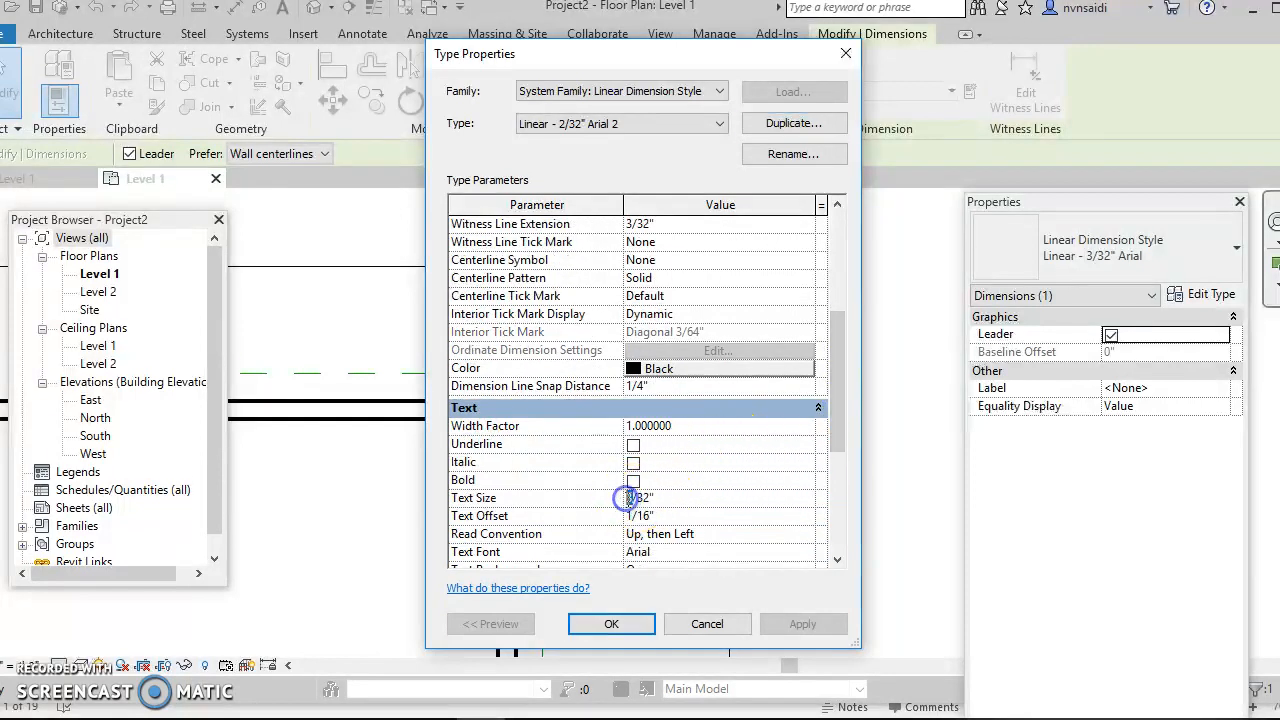
left_click(670, 505)
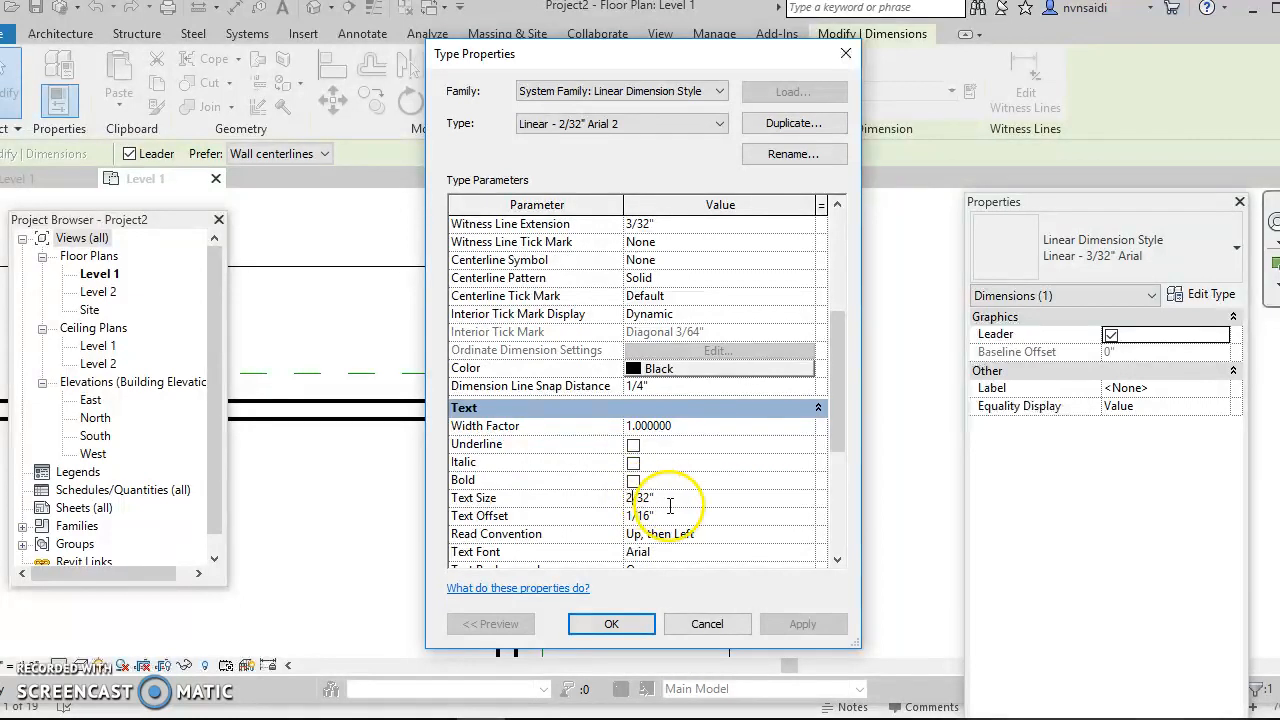
Set the duplicated type's dimension line extension to 2/32" and apply the type to the window dimension string
left_click(845, 343)
left_click_drag(845, 343, 834, 281)
left_click(640, 278)
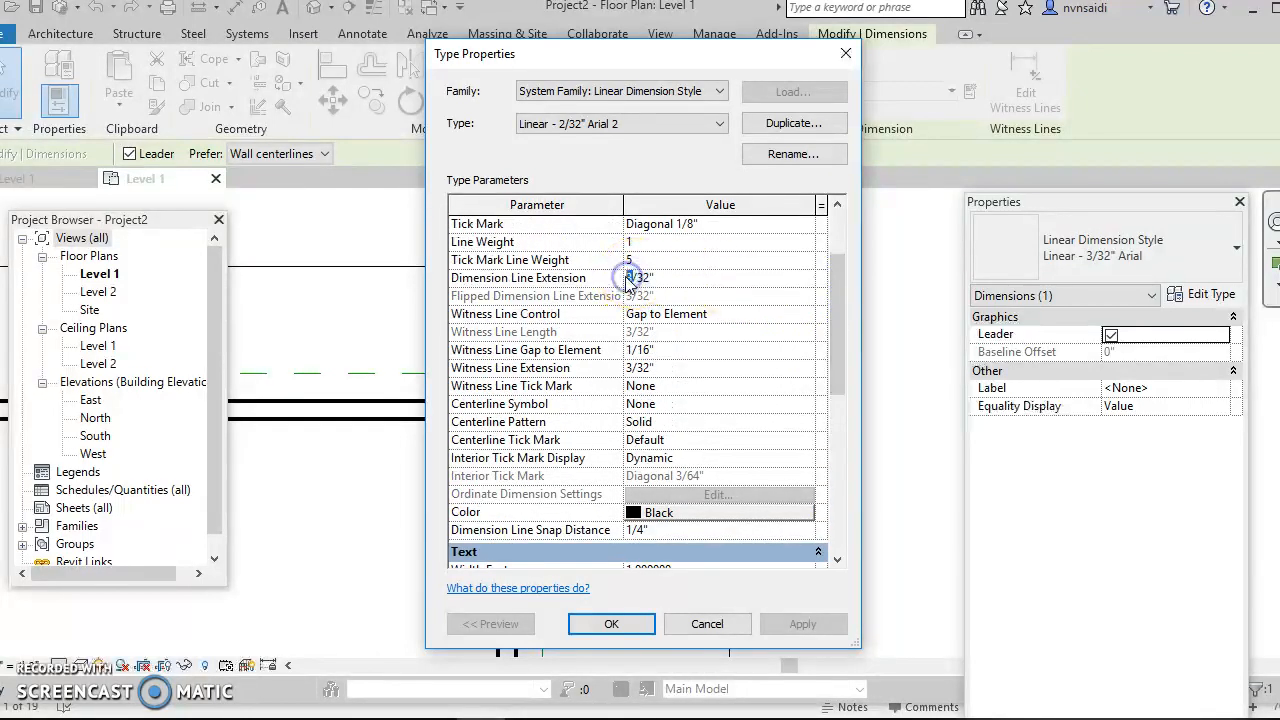
type("2")
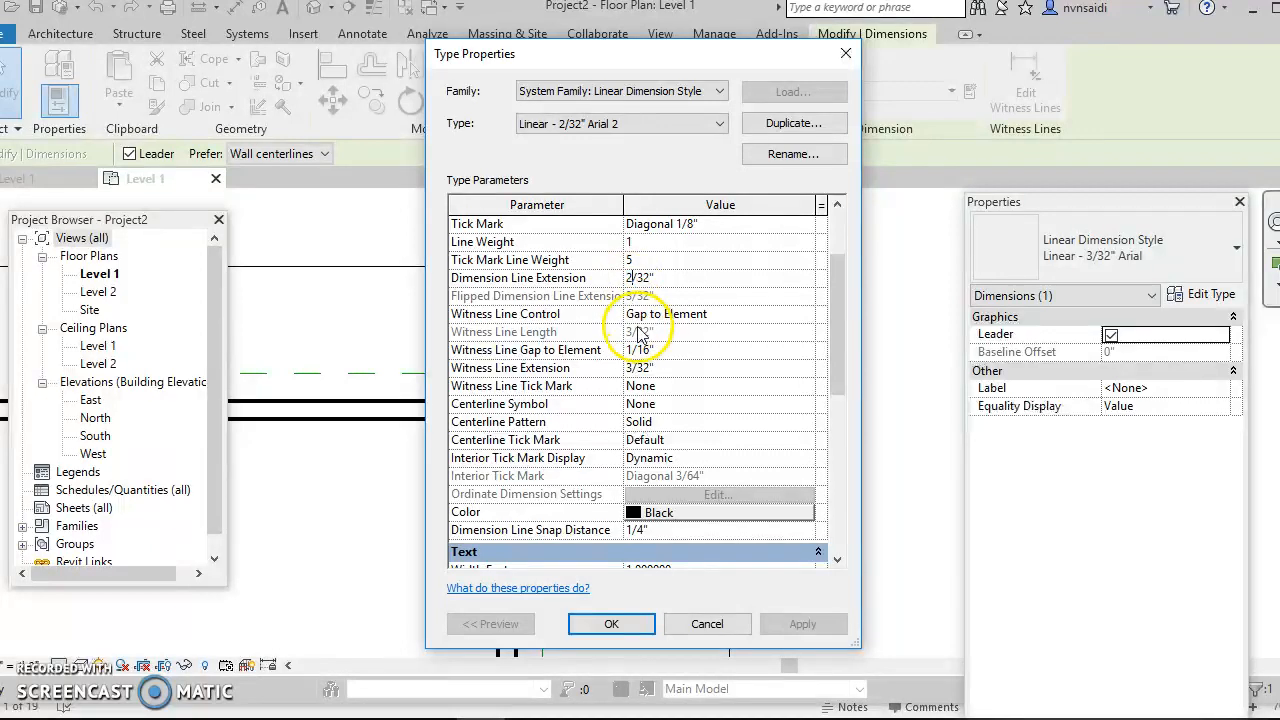
left_click(632, 368)
left_click_drag(836, 355, 832, 415)
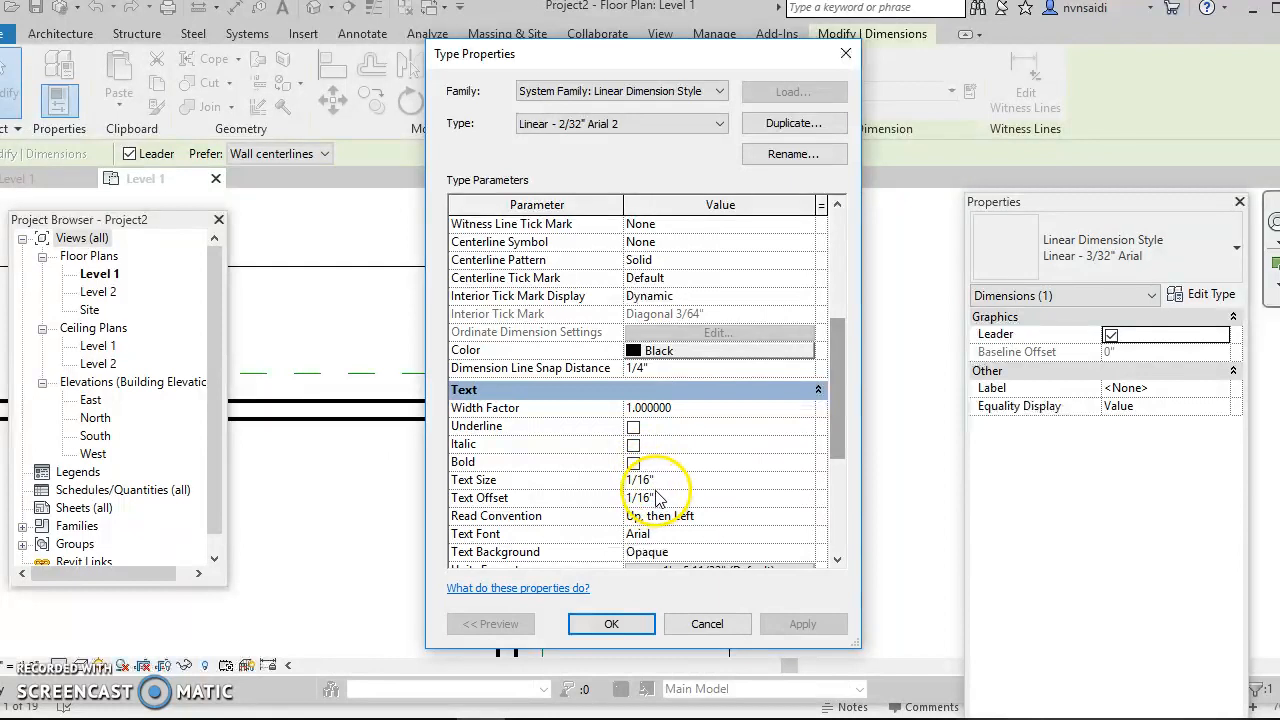
left_click_drag(840, 397, 837, 428)
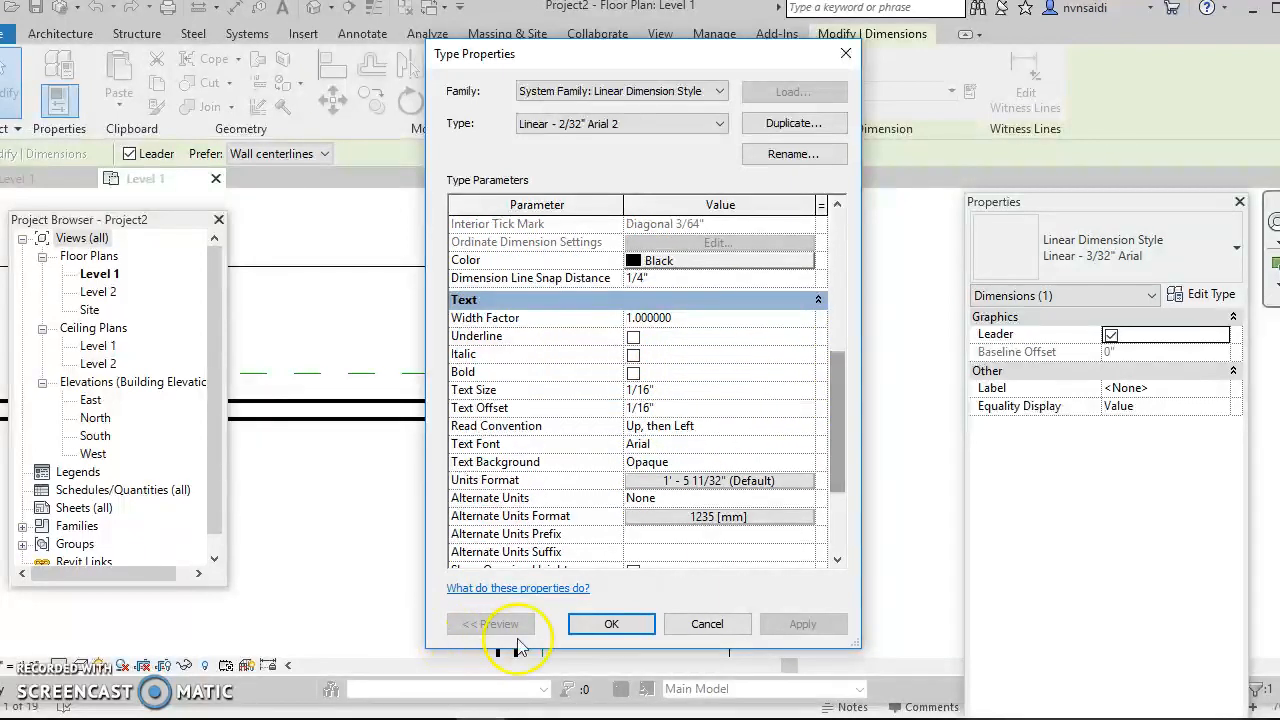
left_click(608, 626)
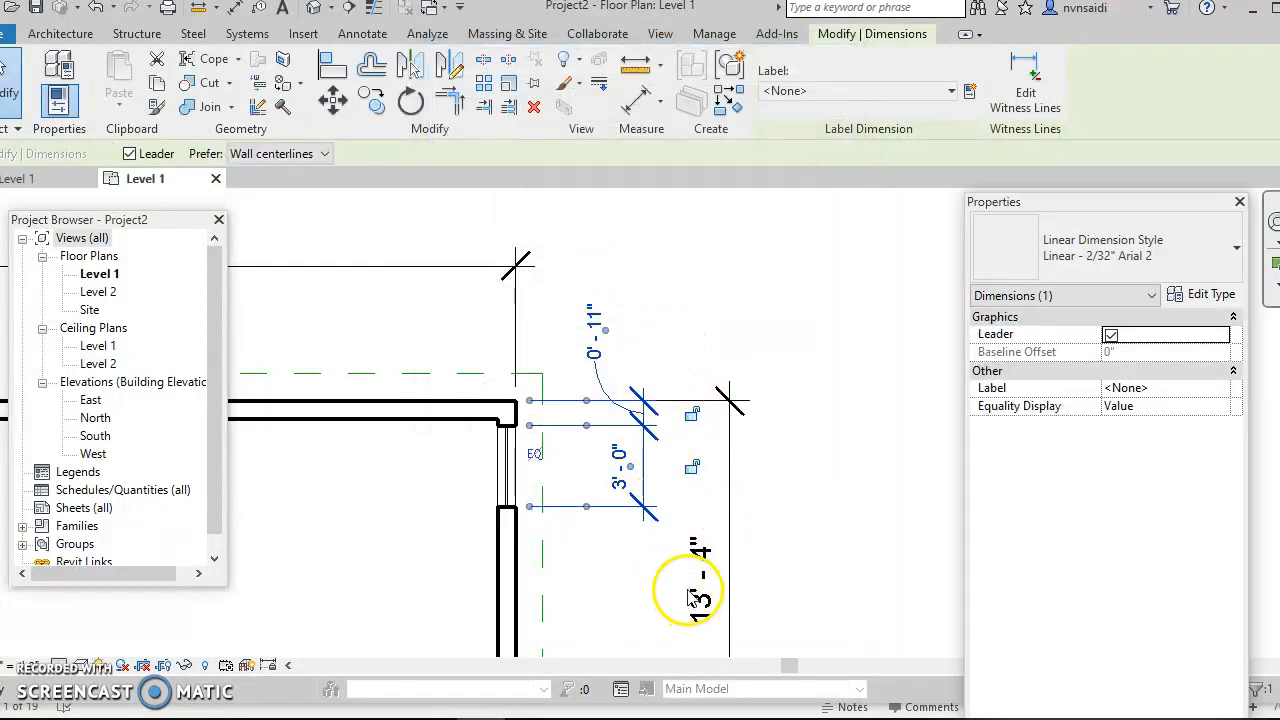
scroll(623, 550, "down", 2)
middle_click_drag(637, 517, 740, 464)
scroll(740, 464, "down", 1)
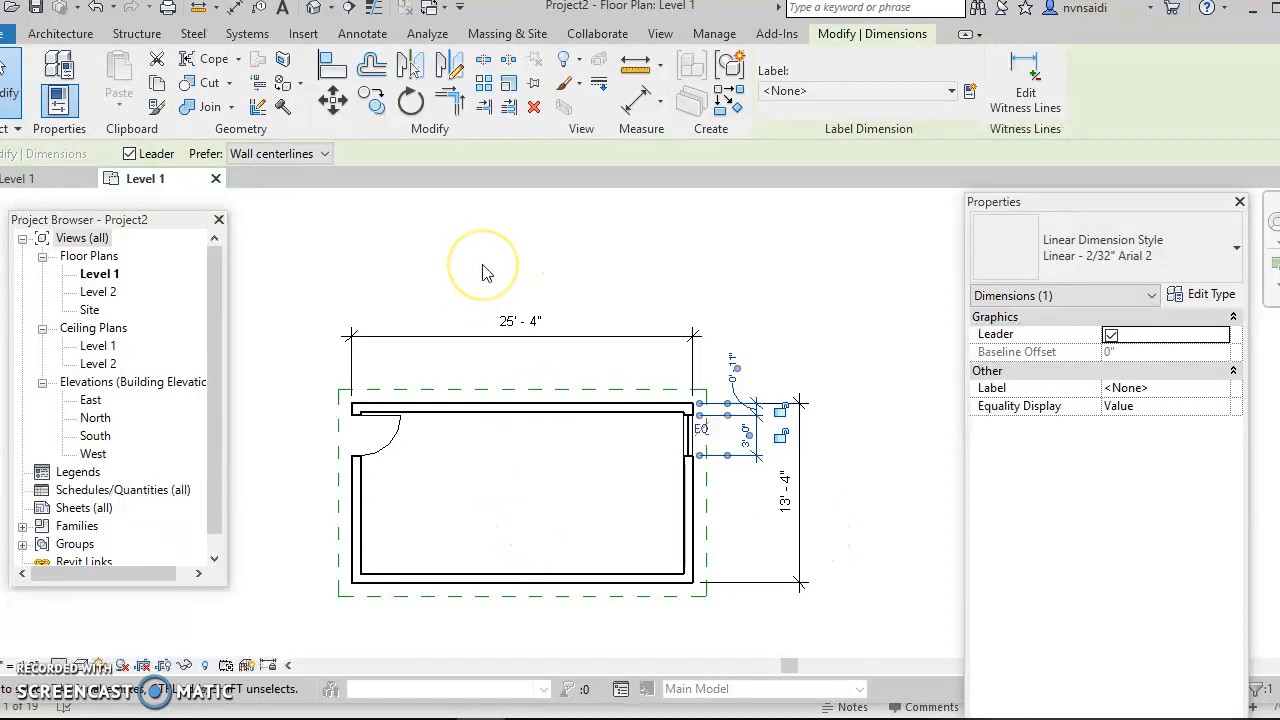
left_click(362, 33)
scroll(371, 523, "up", 2)
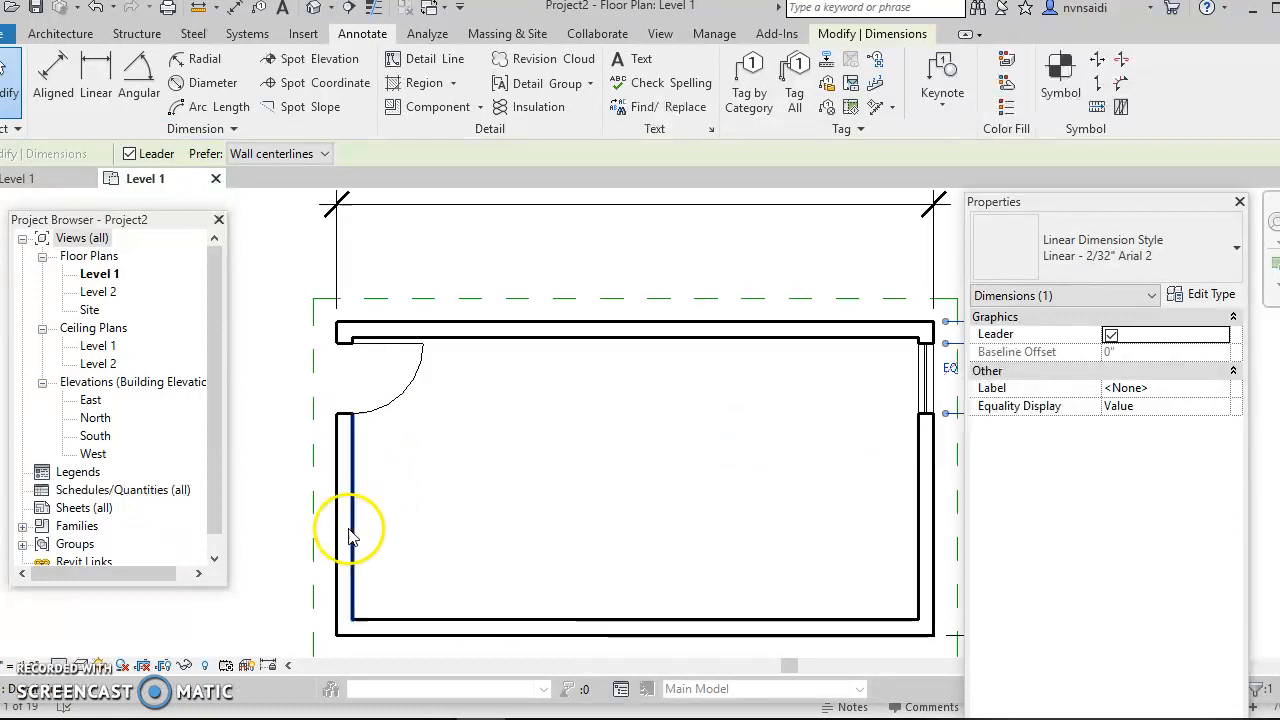
left_click(314, 545)
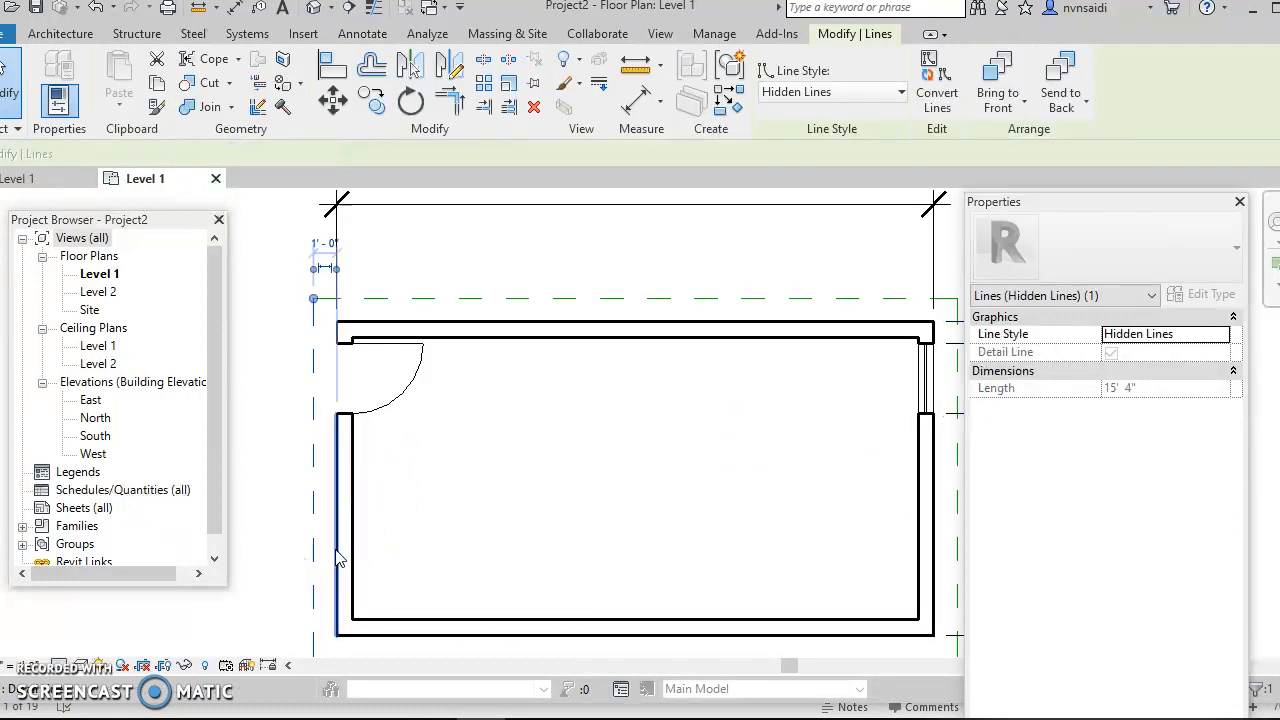
left_click(336, 549)
left_click_drag(336, 549, 353, 551)
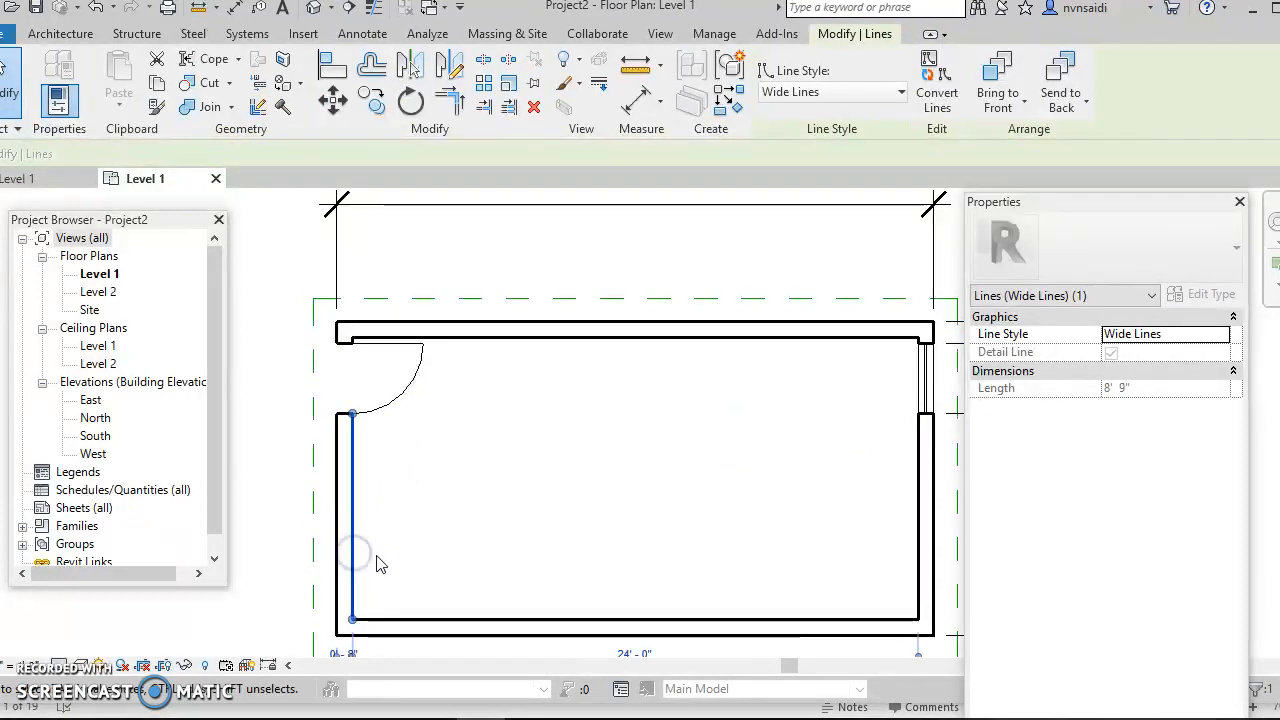
left_click(384, 551)
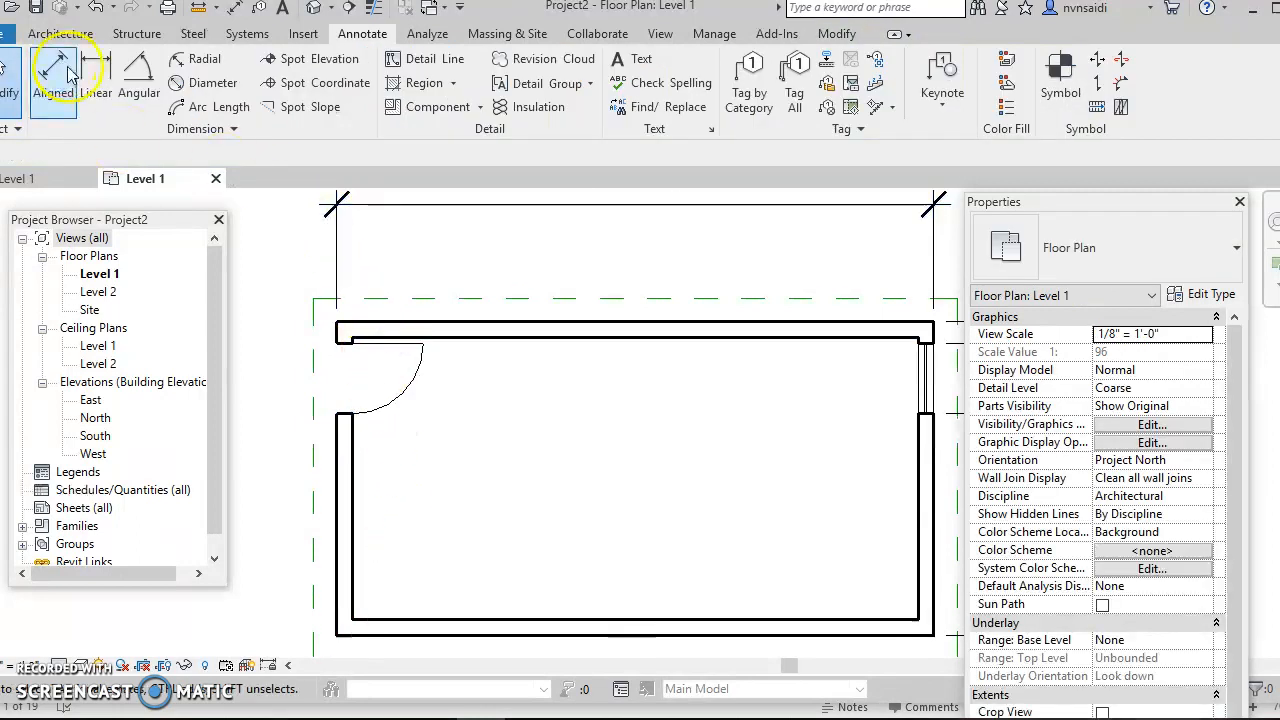
Begin an aligned dimension string below the door, from the left hidden outline to the left wall's outer line
left_click(54, 72)
scroll(411, 527, "up", 4)
middle_click_drag(379, 524, 517, 504)
scroll(517, 504, "down", 2)
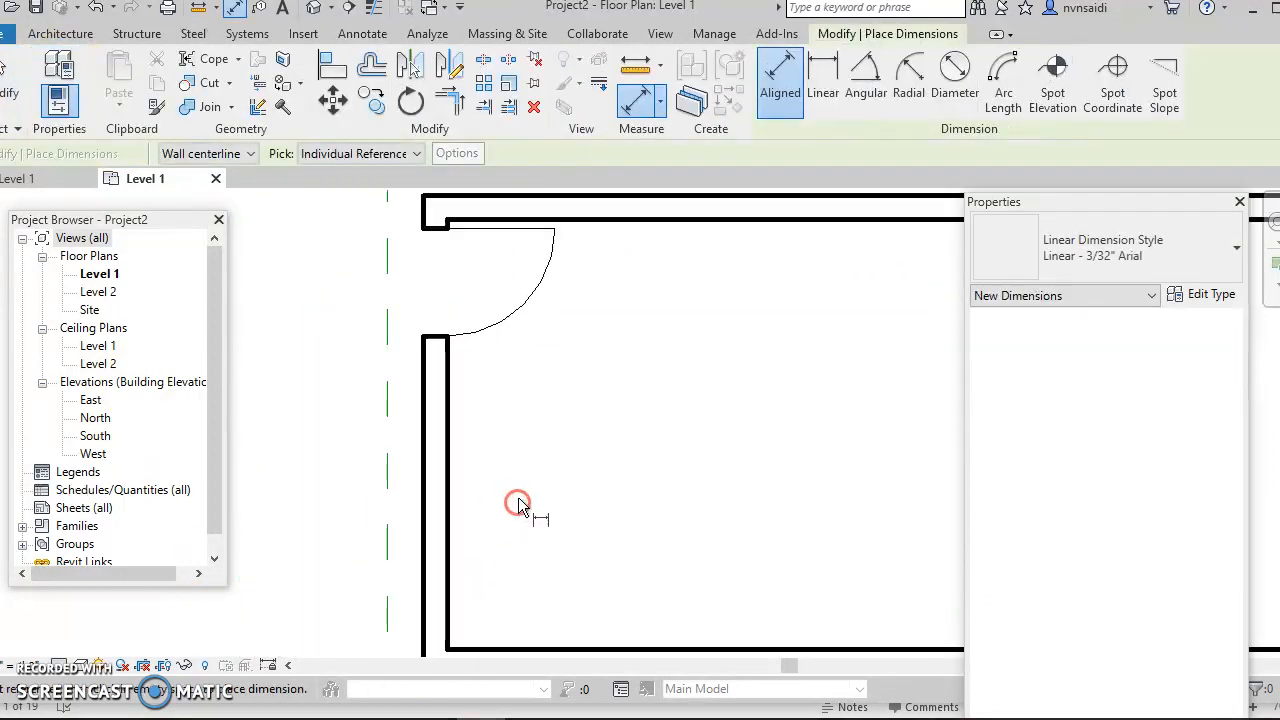
left_click(406, 549)
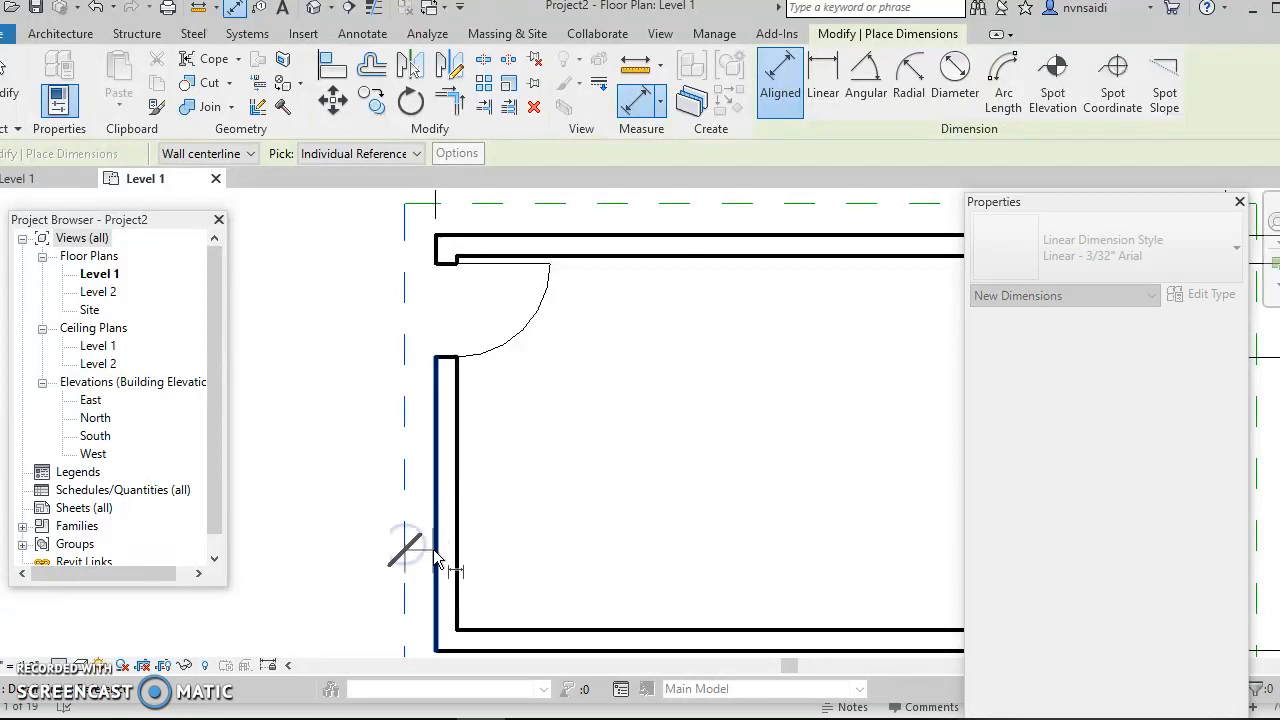
left_click(437, 551)
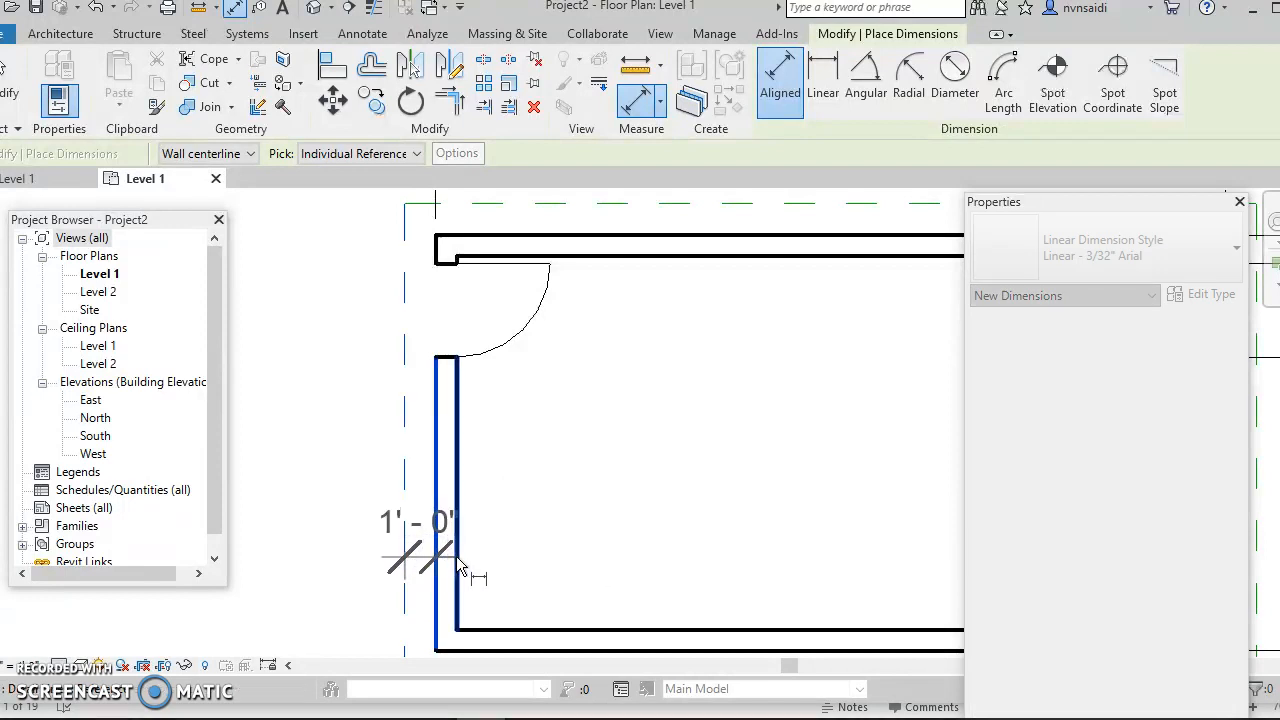